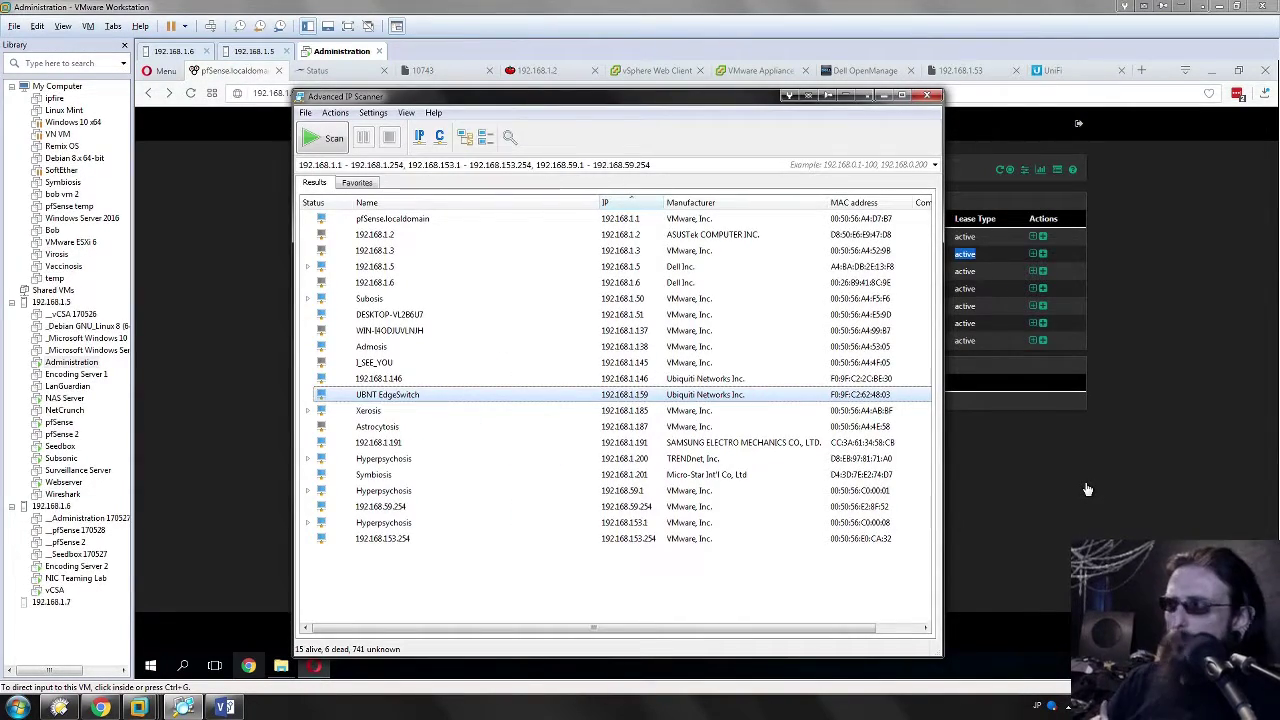
# Step: Highlight the 192.168.1.159 lease row and its MAC in pfSense, then return to the IP scanner
pyautogui.click(1088, 489)
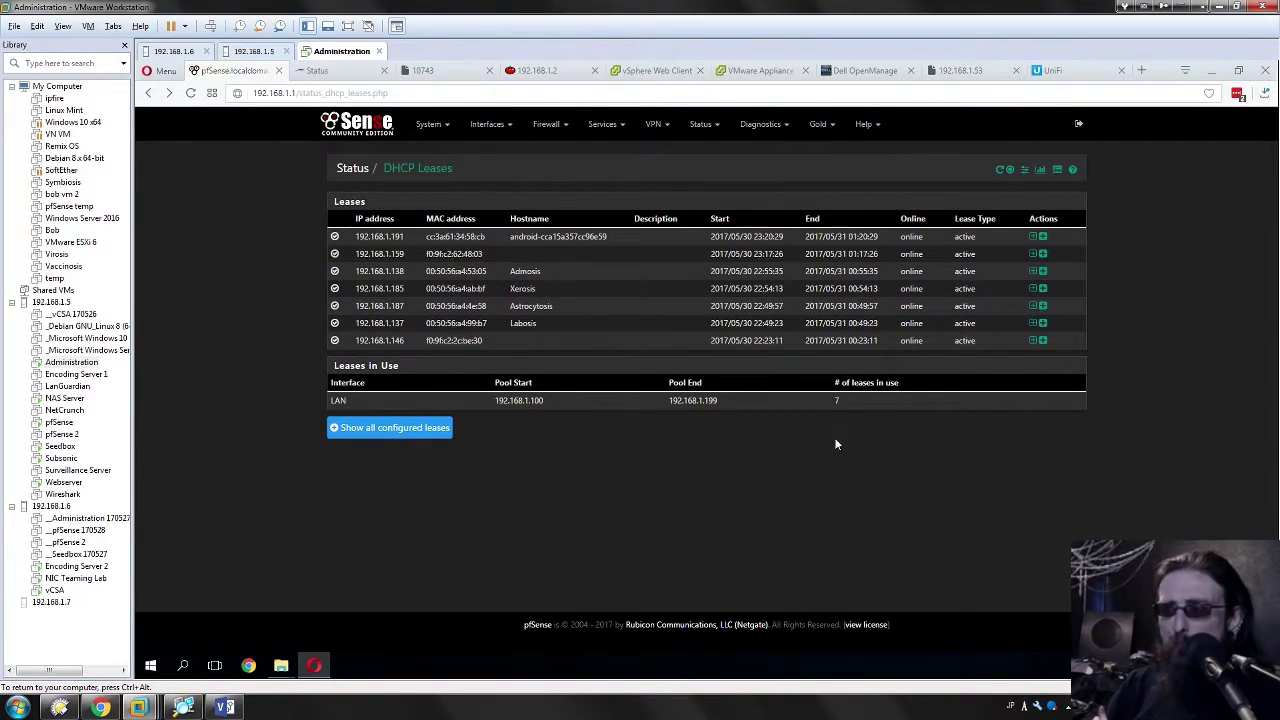
pyautogui.moveTo(457, 256); pyautogui.dragTo(543, 255)
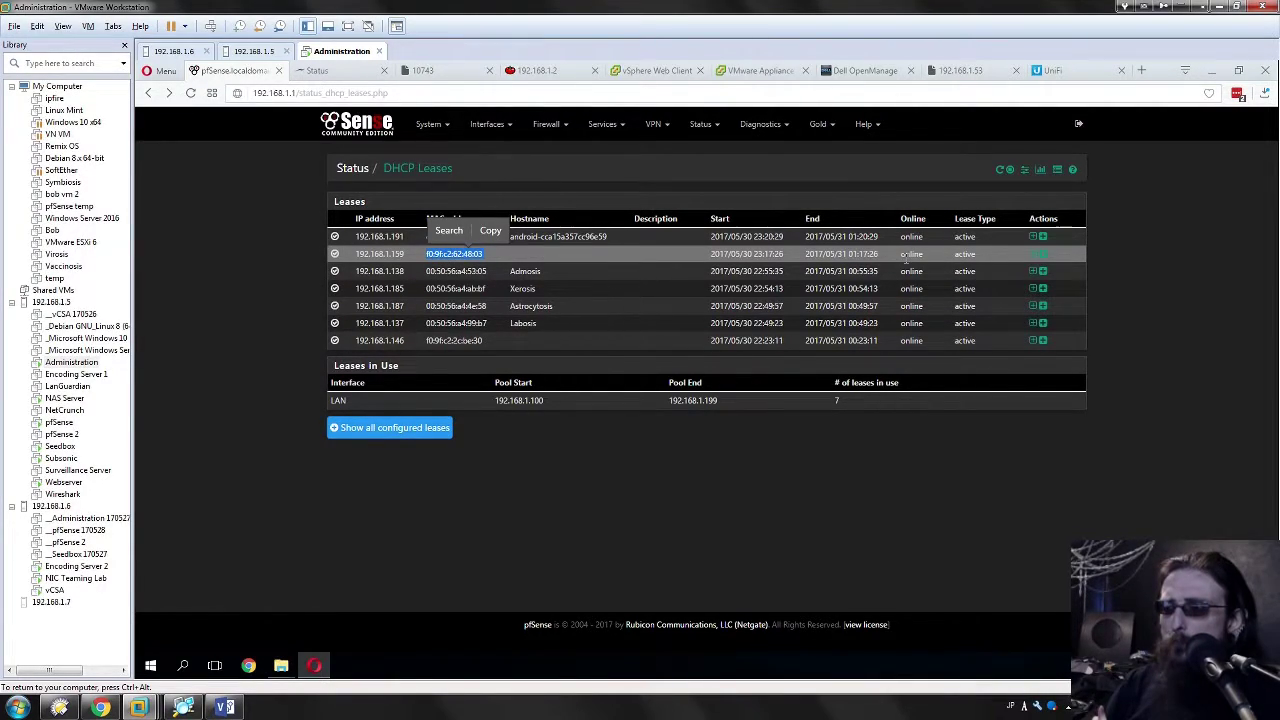
pyautogui.moveTo(990, 261); pyautogui.dragTo(352, 256)
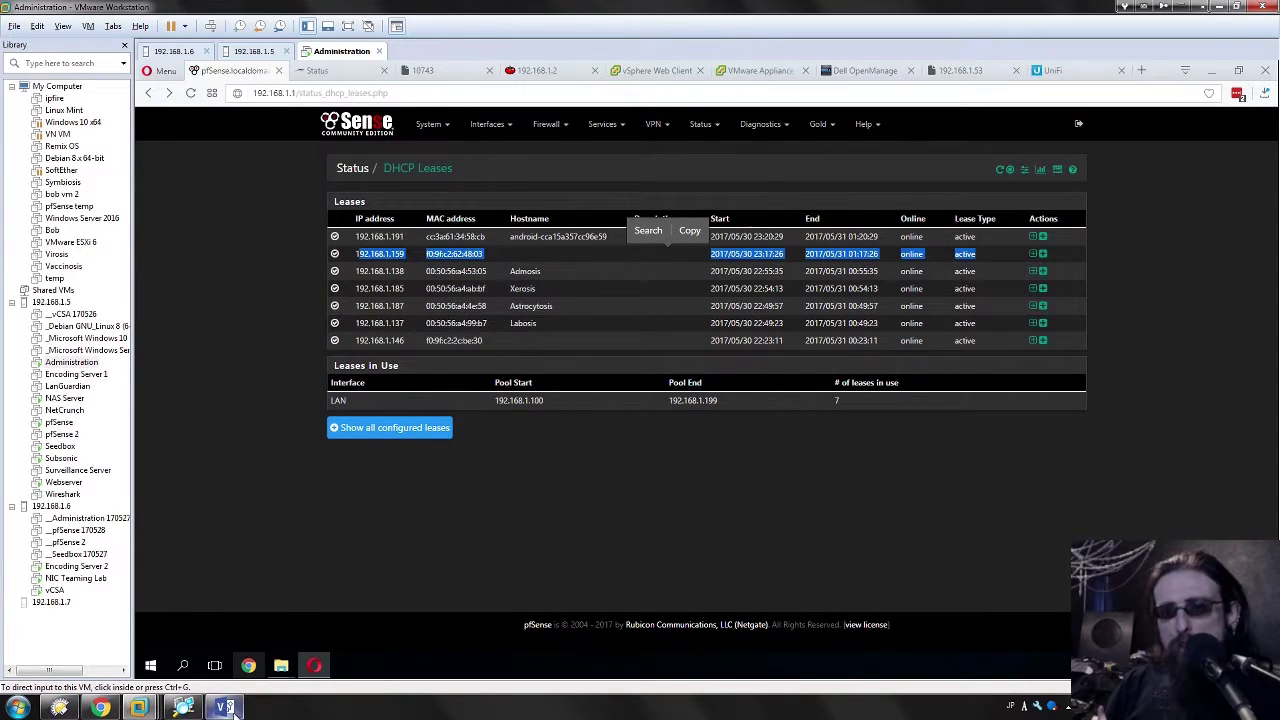
pyautogui.click(183, 708)
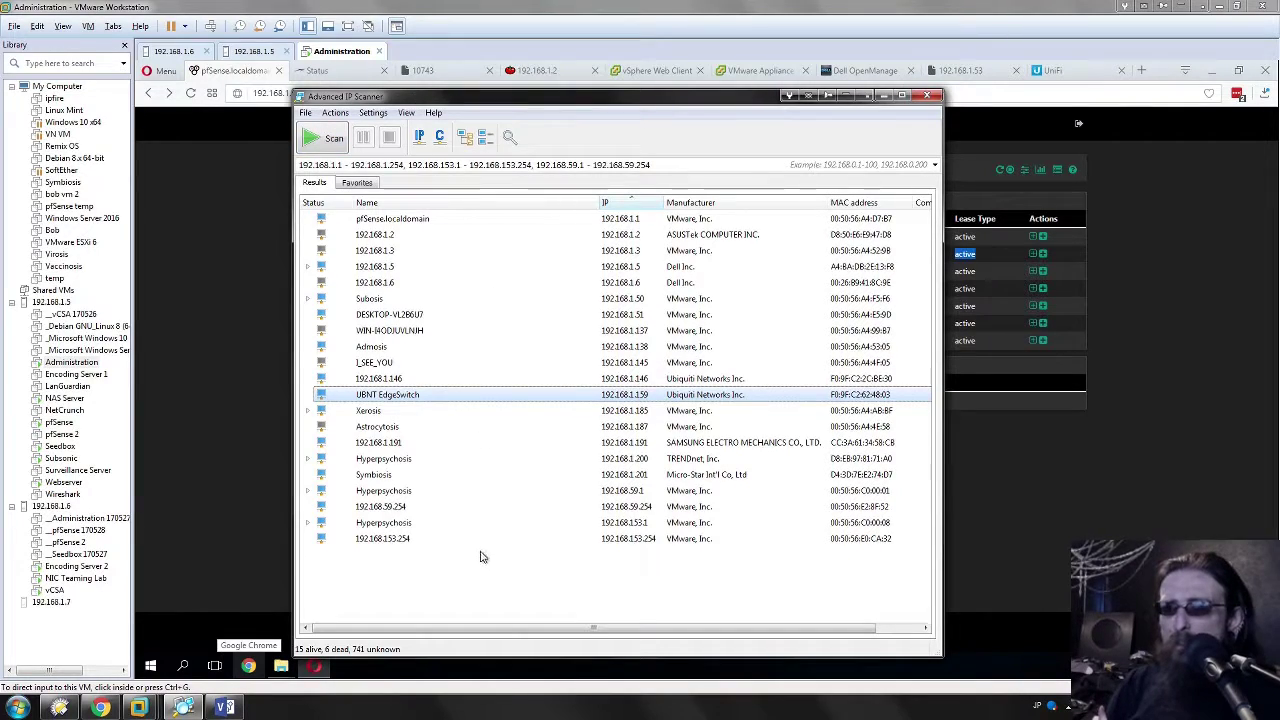
pyautogui.click(543, 585)
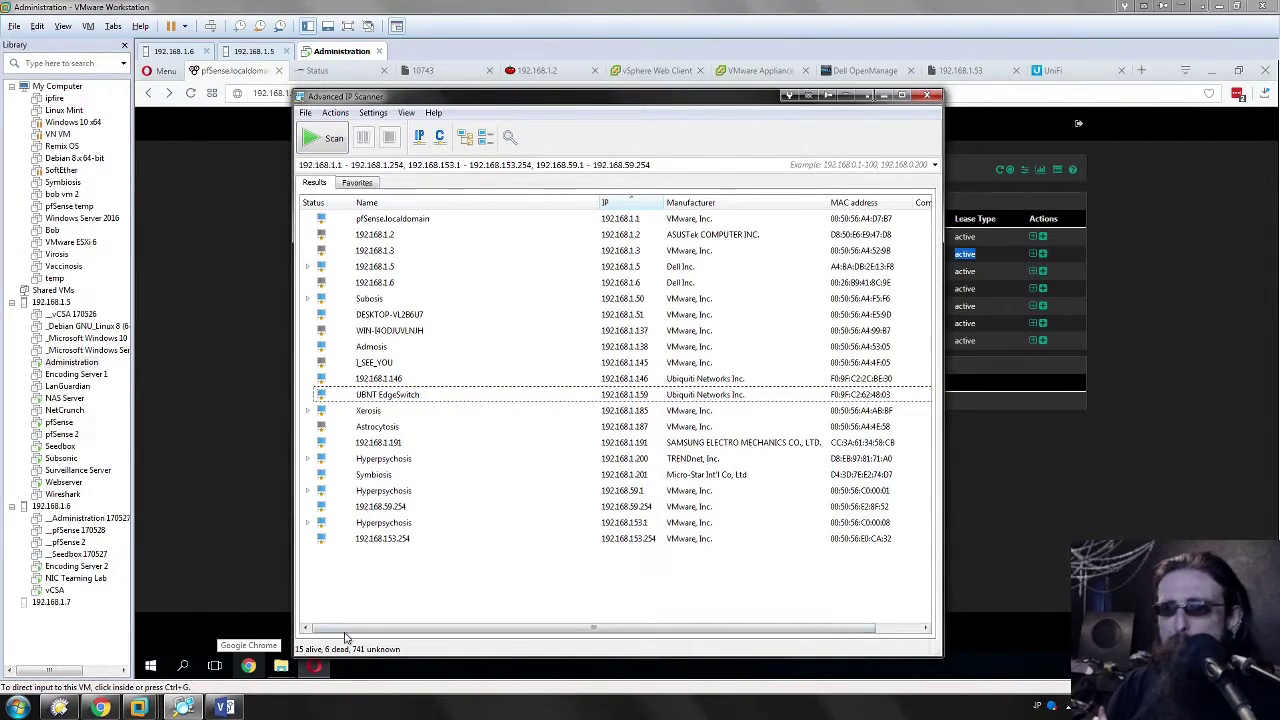
pyautogui.click(378, 396)
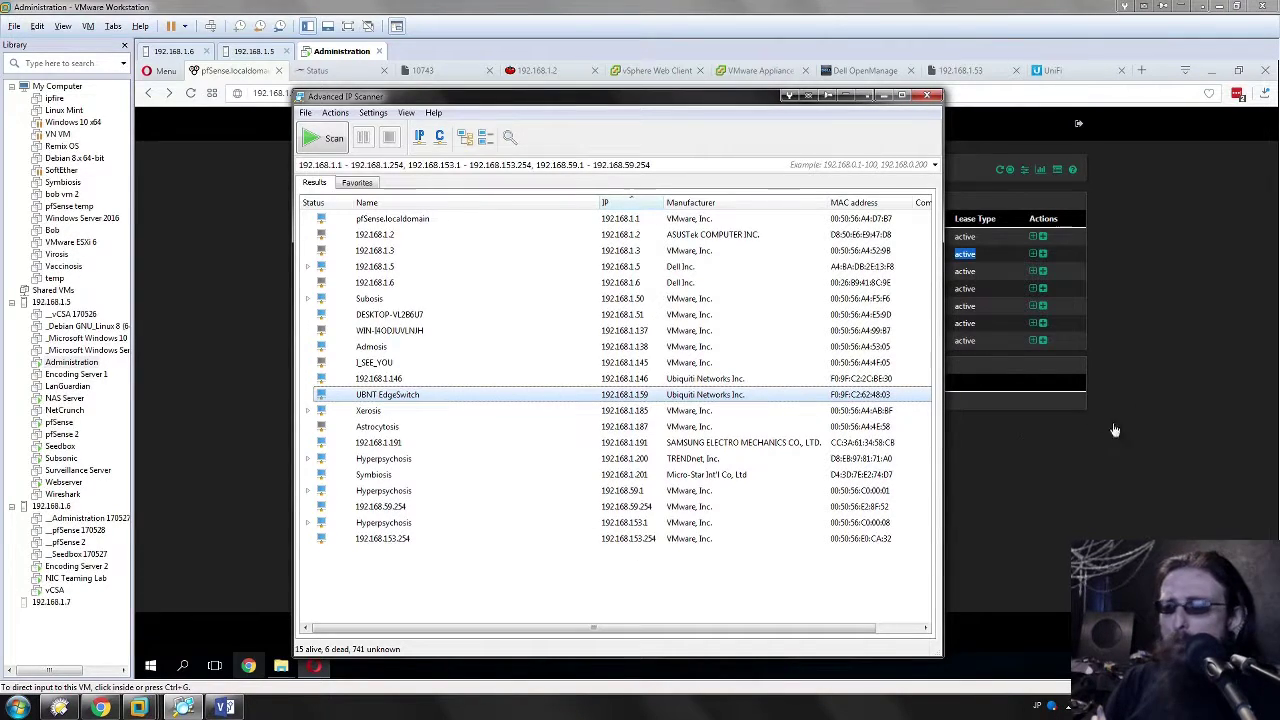
pyautogui.click(446, 585)
pyautogui.click(408, 398)
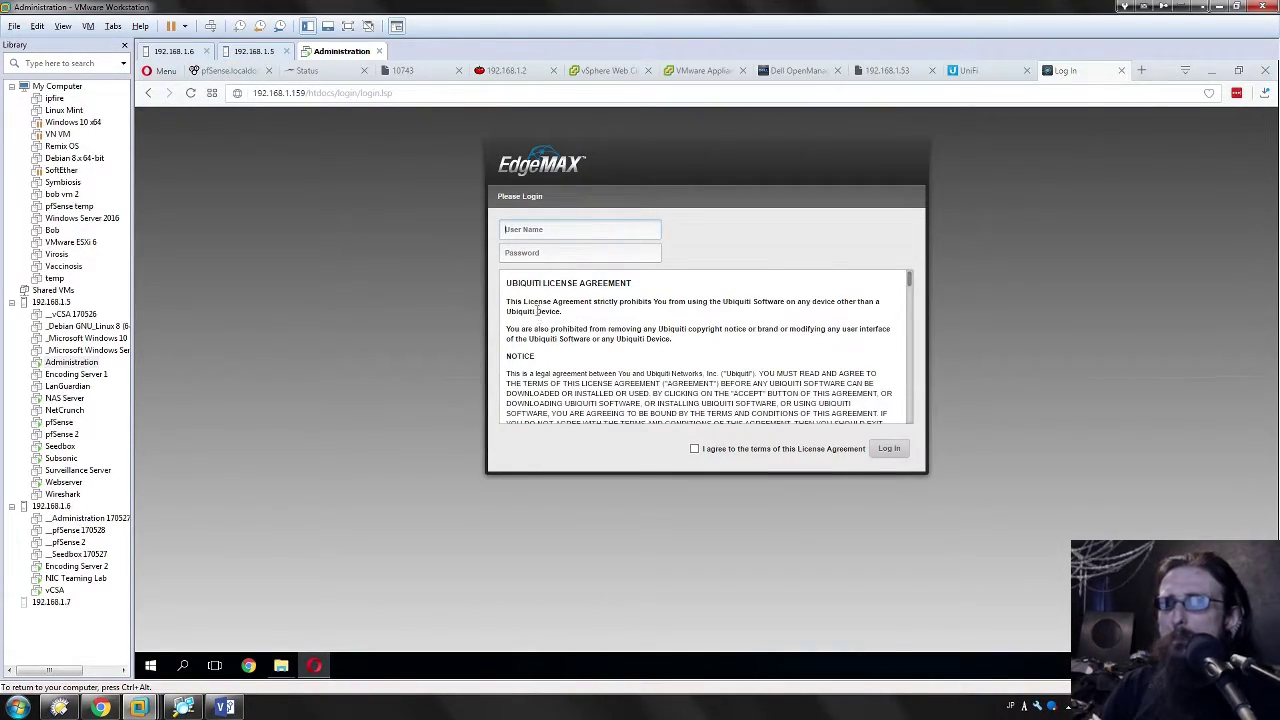
# Step: Enter the switch's user name and password, accept the licence agreement, and log in
pyautogui.write('ubnt')
pyautogui.press('Tab')
pyautogui.write('ubnt')
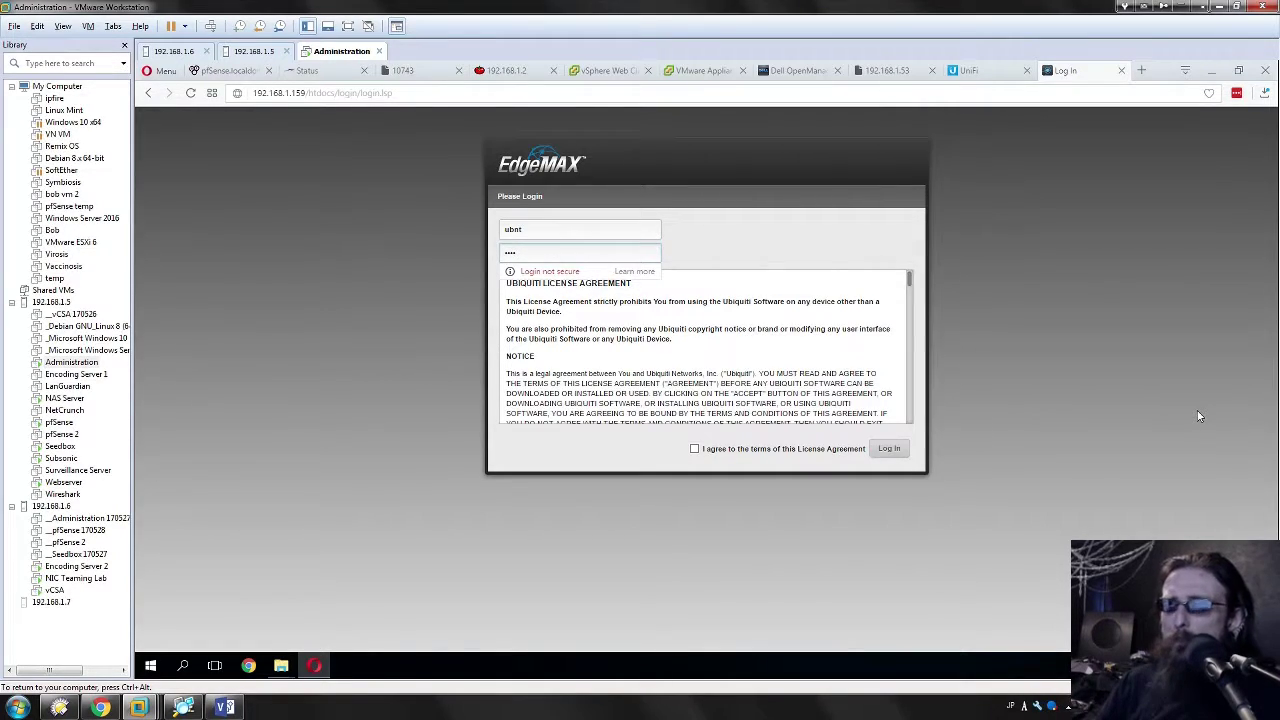
pyautogui.click(694, 449)
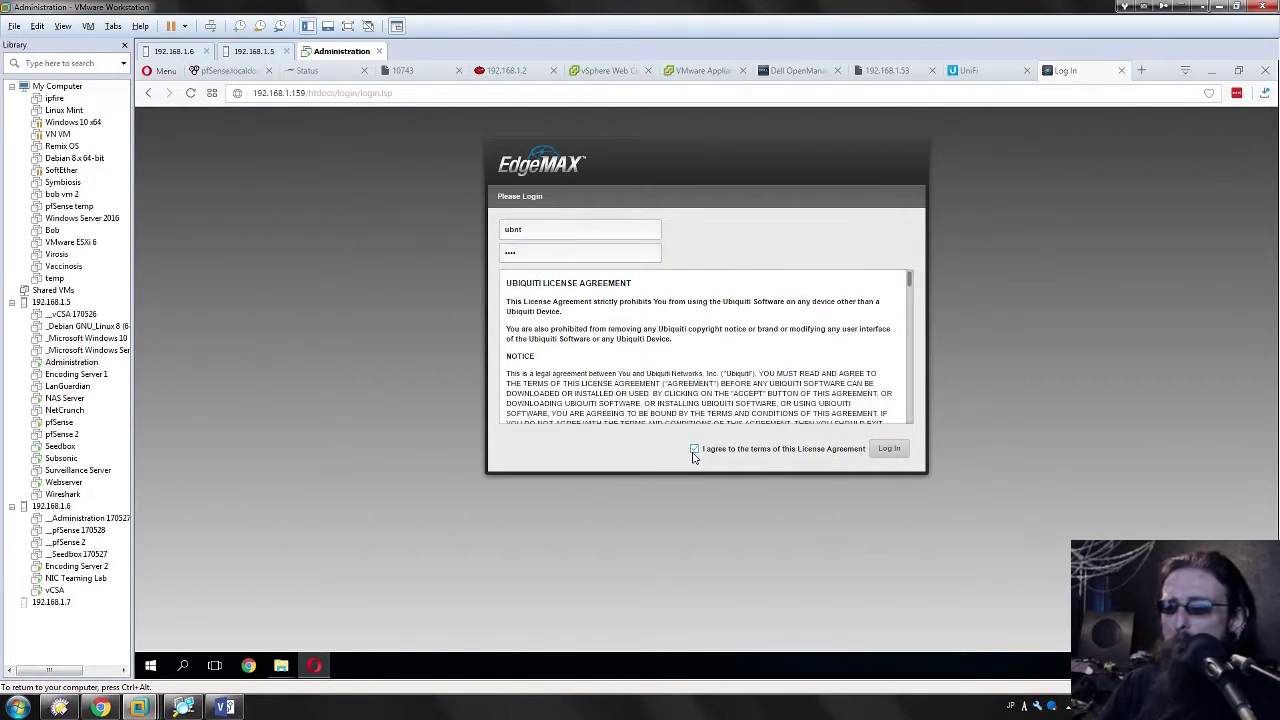
pyautogui.click(887, 450)
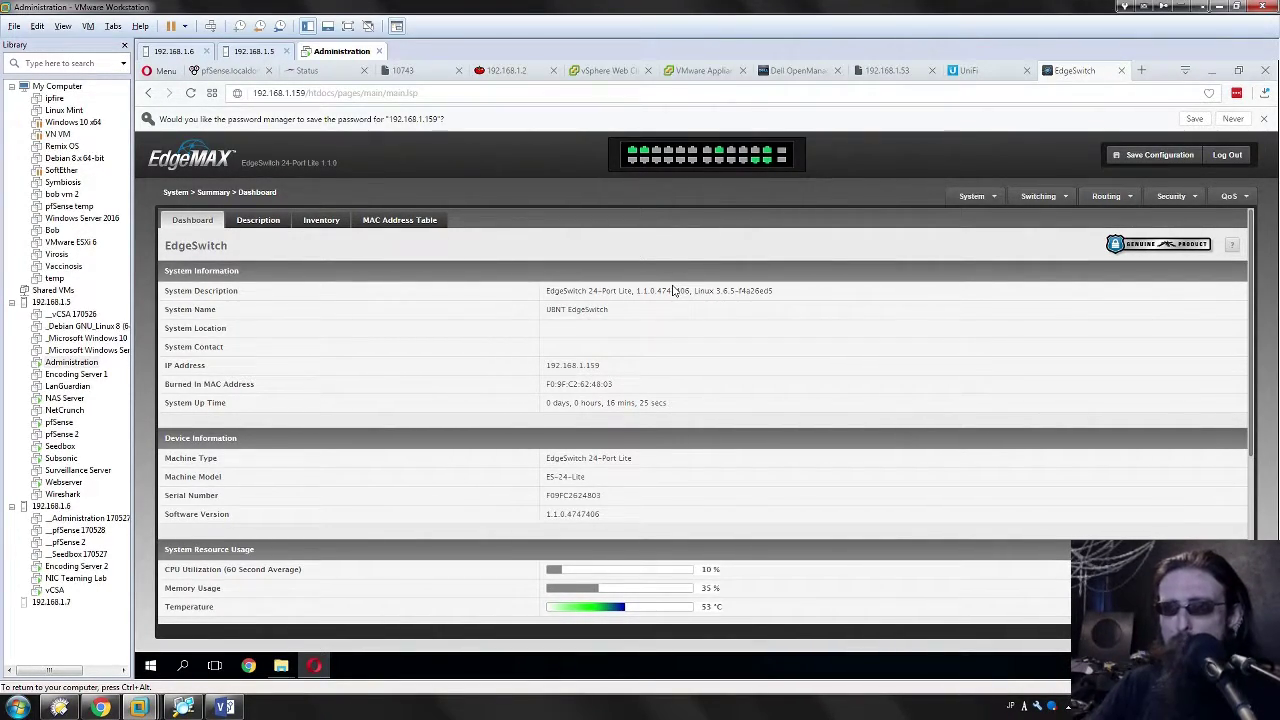
# Step: Review System Information and the logged-in user 192.168.1.138, then switch to the Visio diagram
pyautogui.scroll(-1, 665, 300)
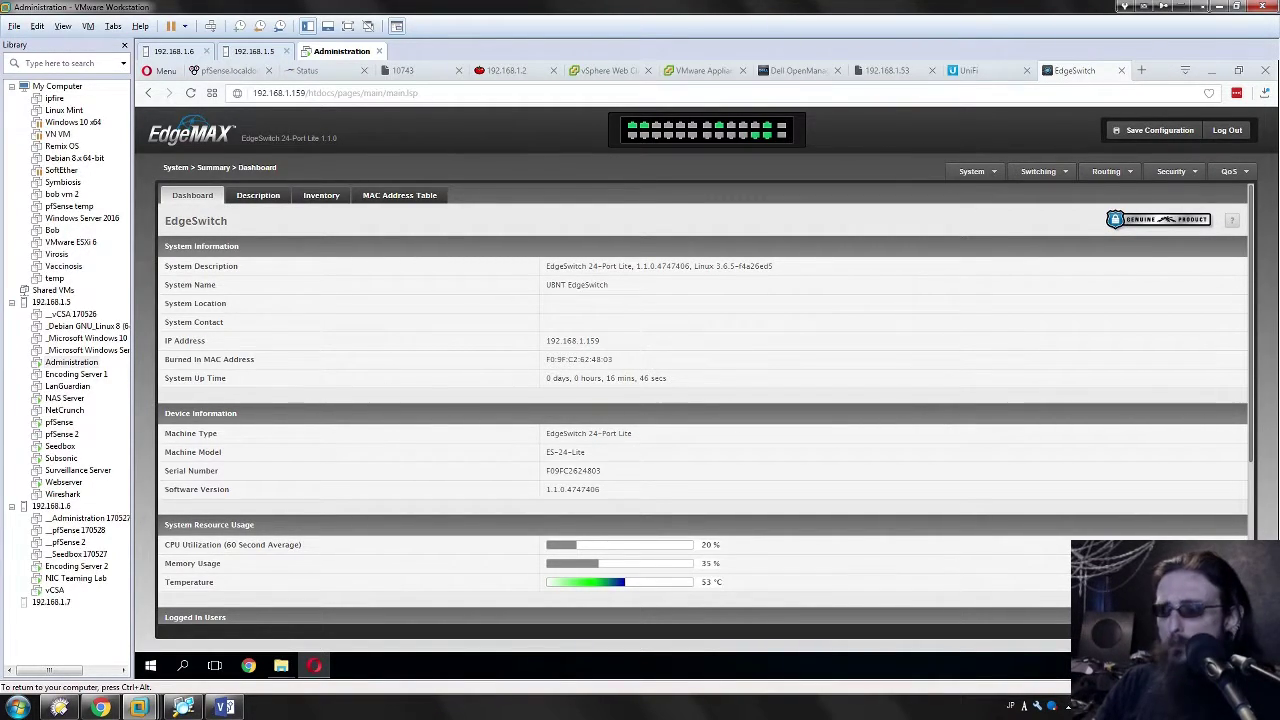
pyautogui.click(1245, 708)
pyautogui.click(697, 344)
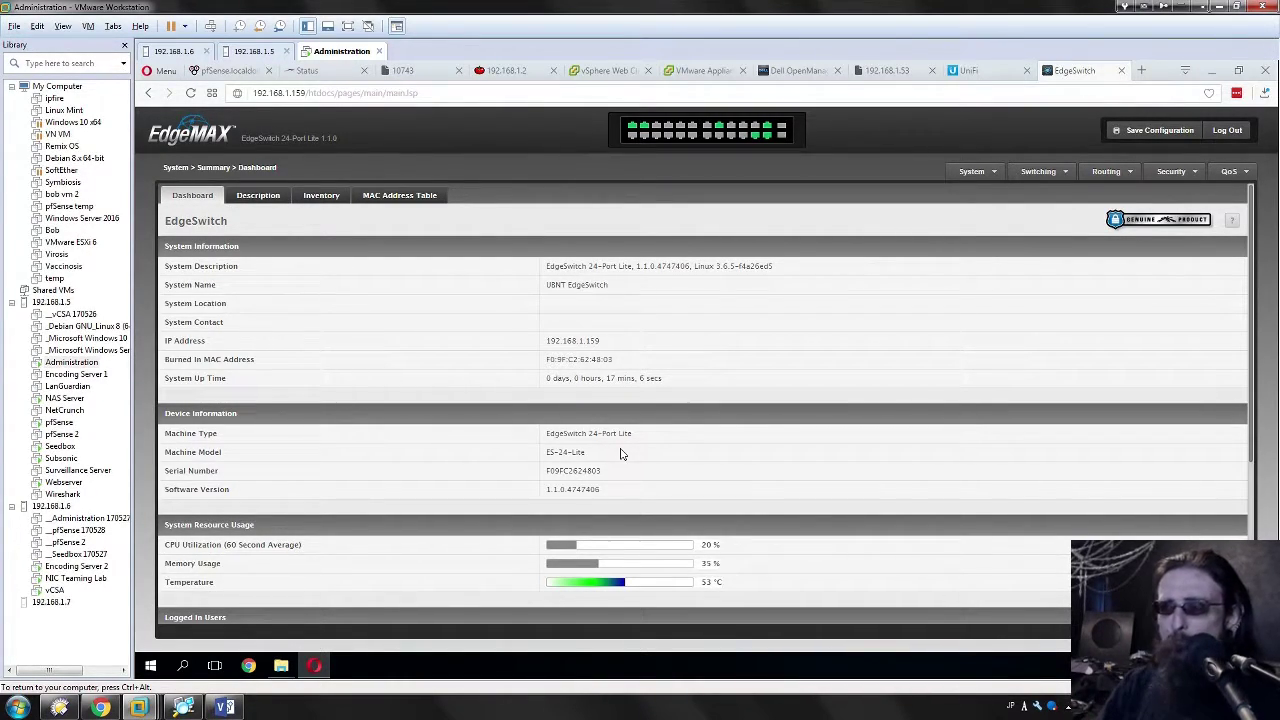
pyautogui.scroll(-3, 620, 454)
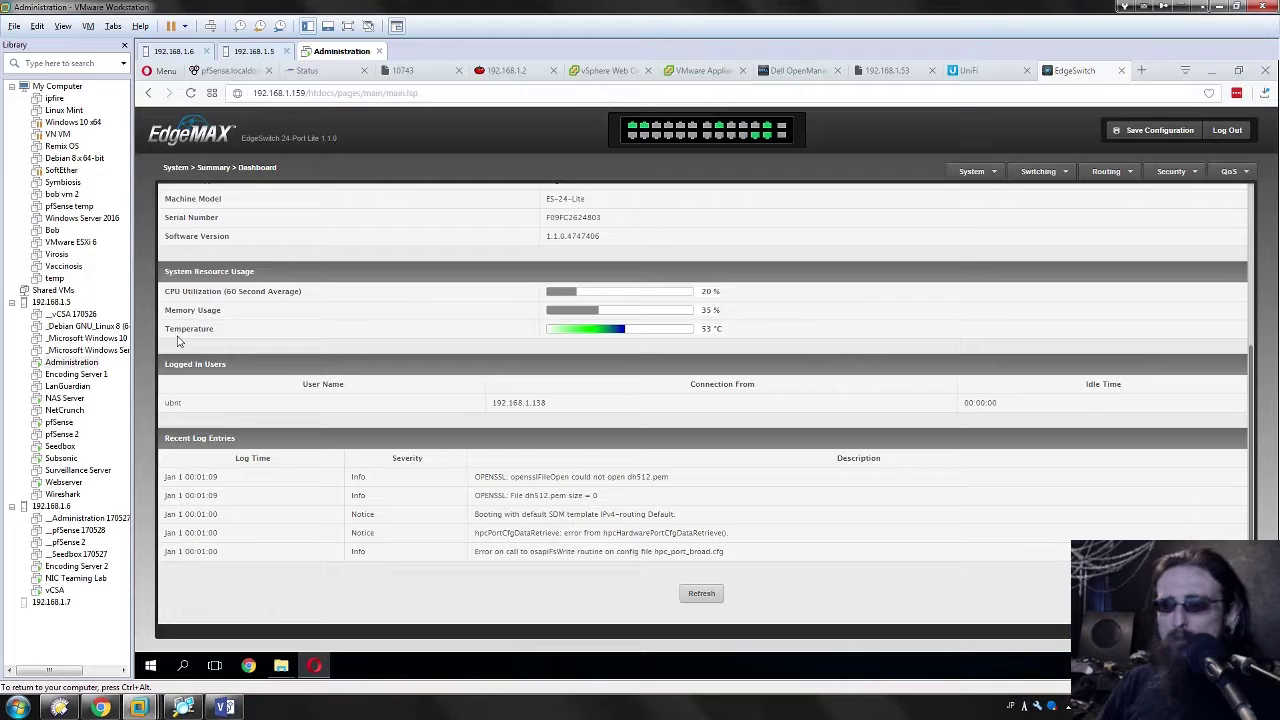
pyautogui.scroll(3, 686, 257)
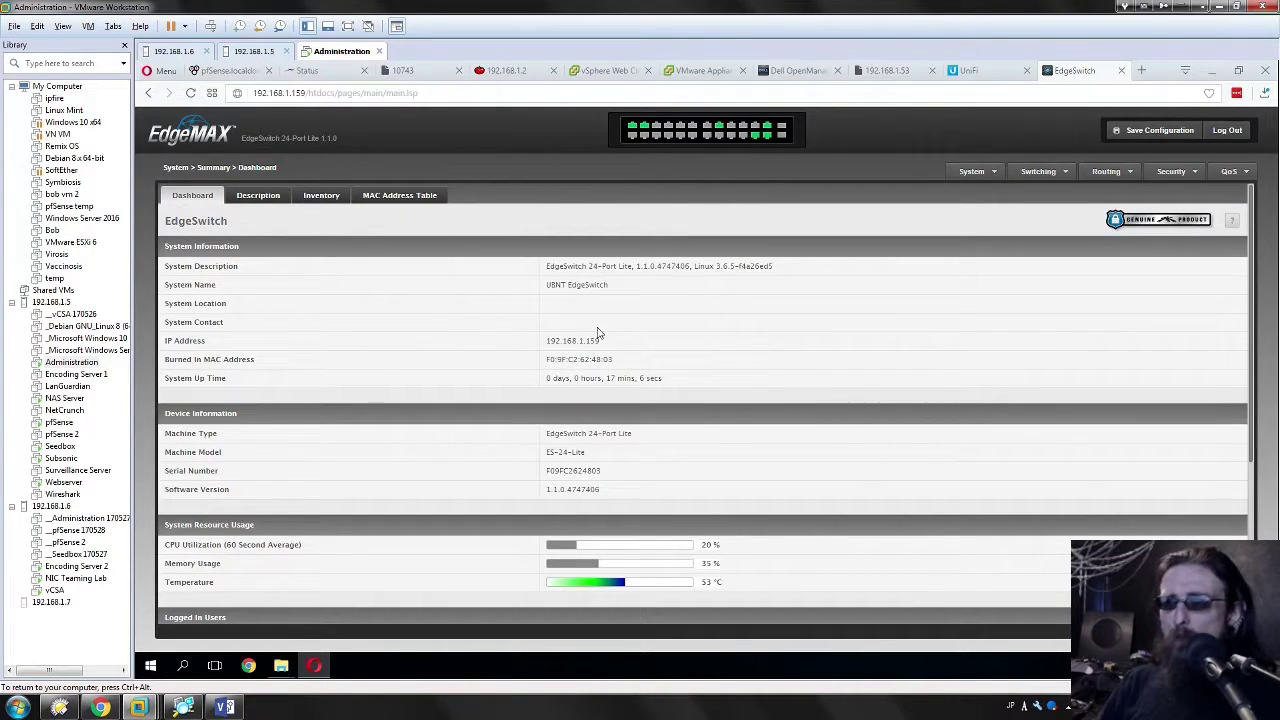
pyautogui.scroll(-3, 388, 365)
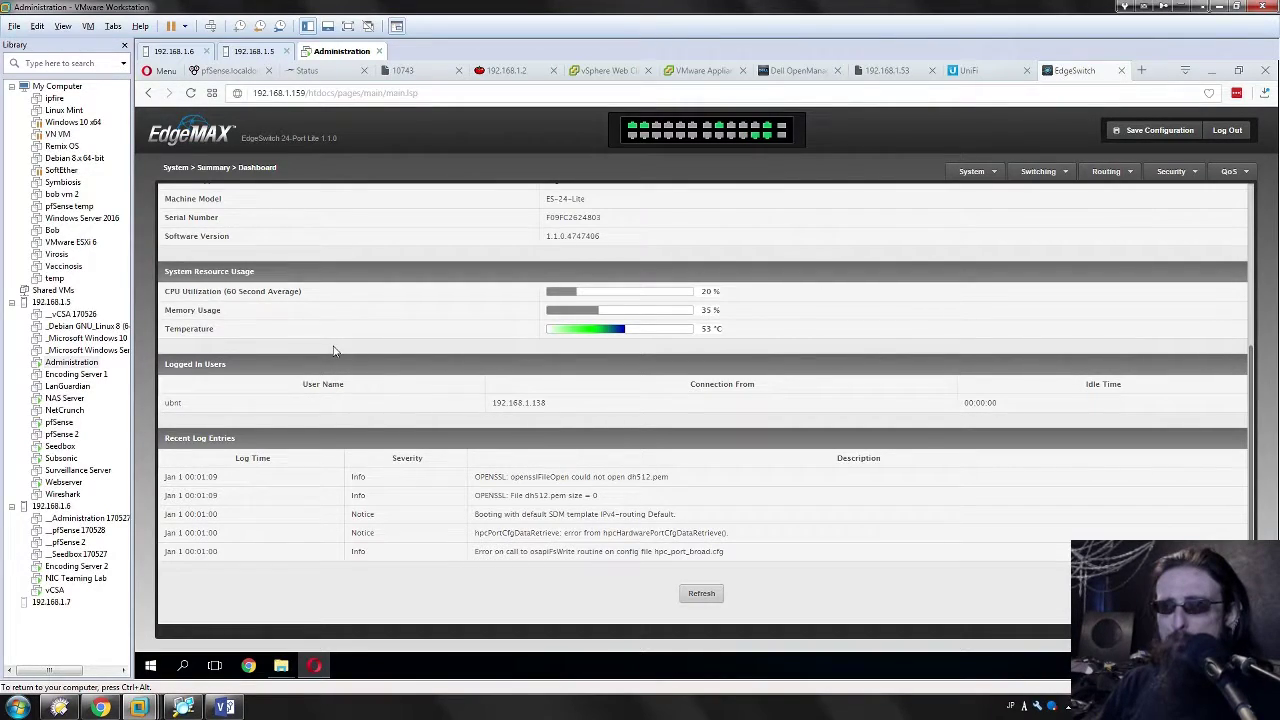
pyautogui.moveTo(565, 404); pyautogui.dragTo(469, 409)
pyautogui.click(613, 420)
pyautogui.scroll(5, 755, 433)
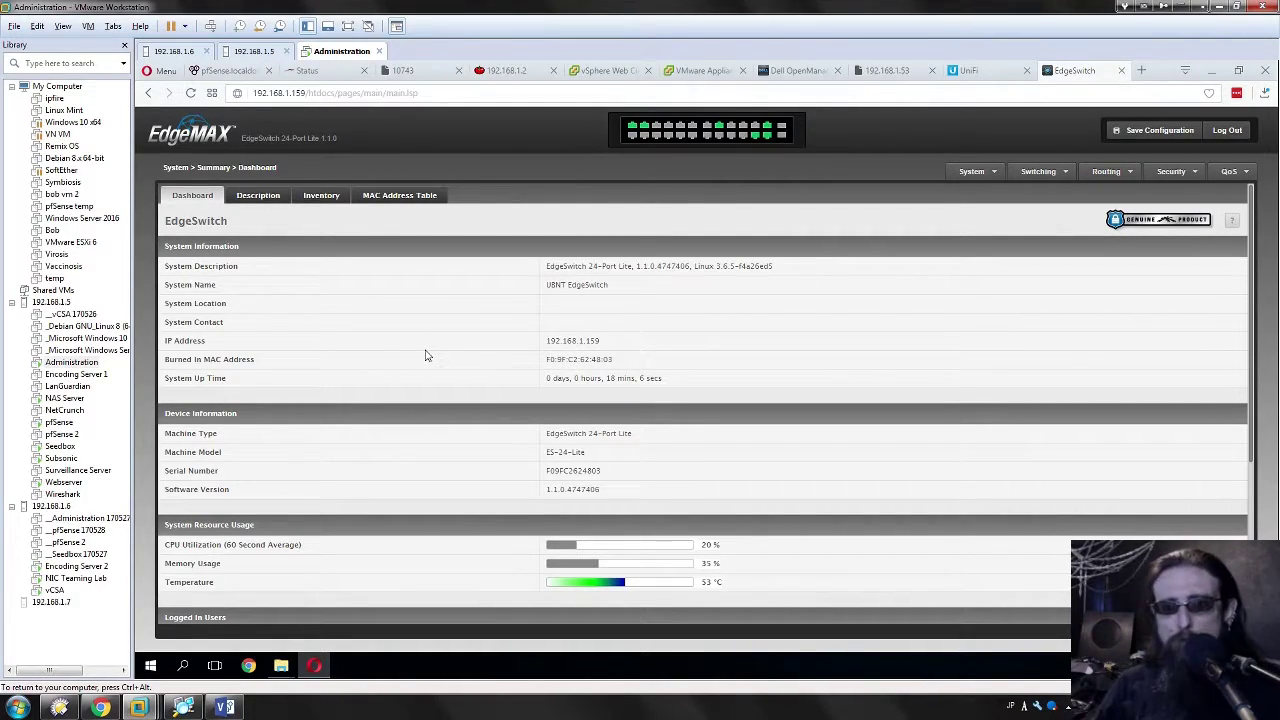
pyautogui.hotkey('alt', 'Tab')
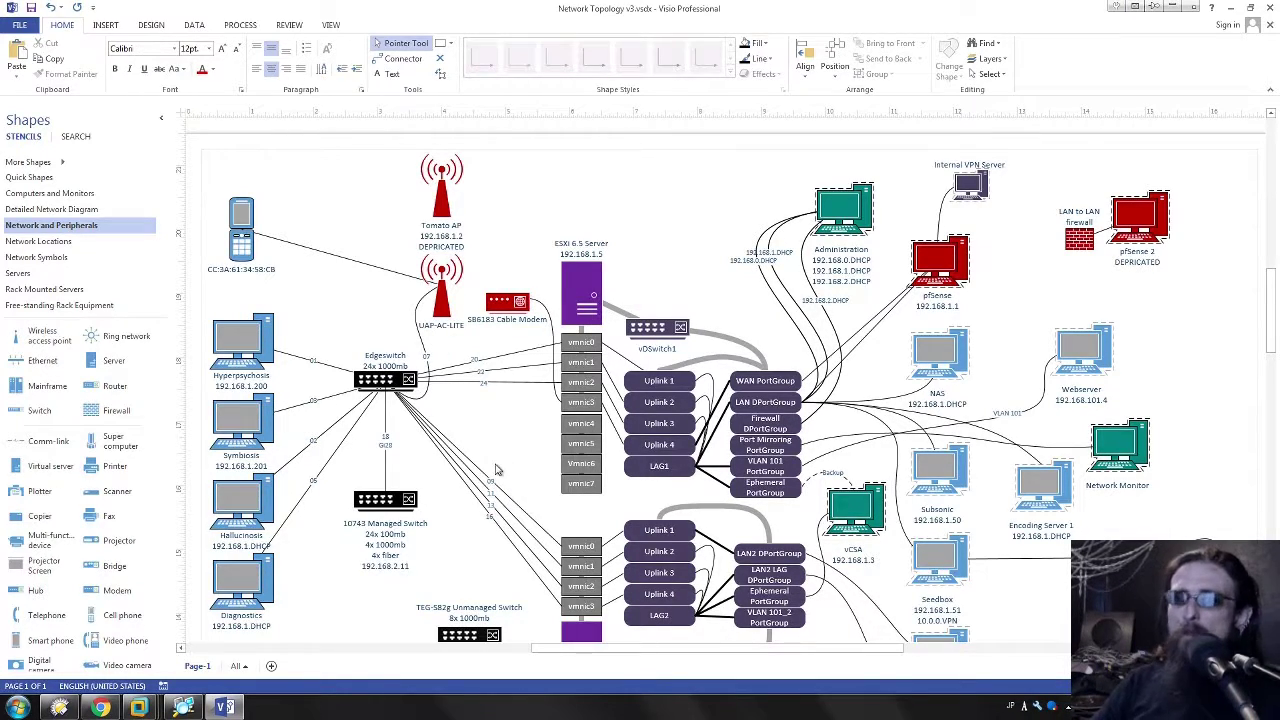
pyautogui.scroll(-3, 494, 470)
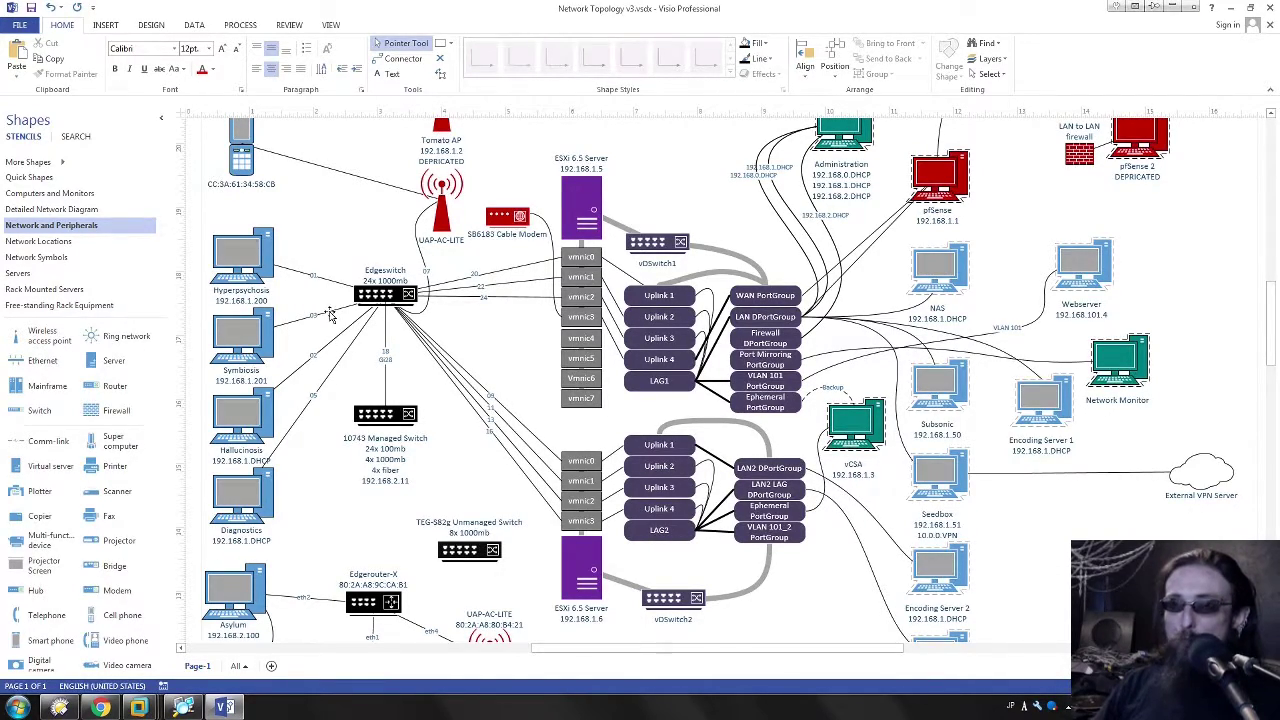
pyautogui.click(334, 370)
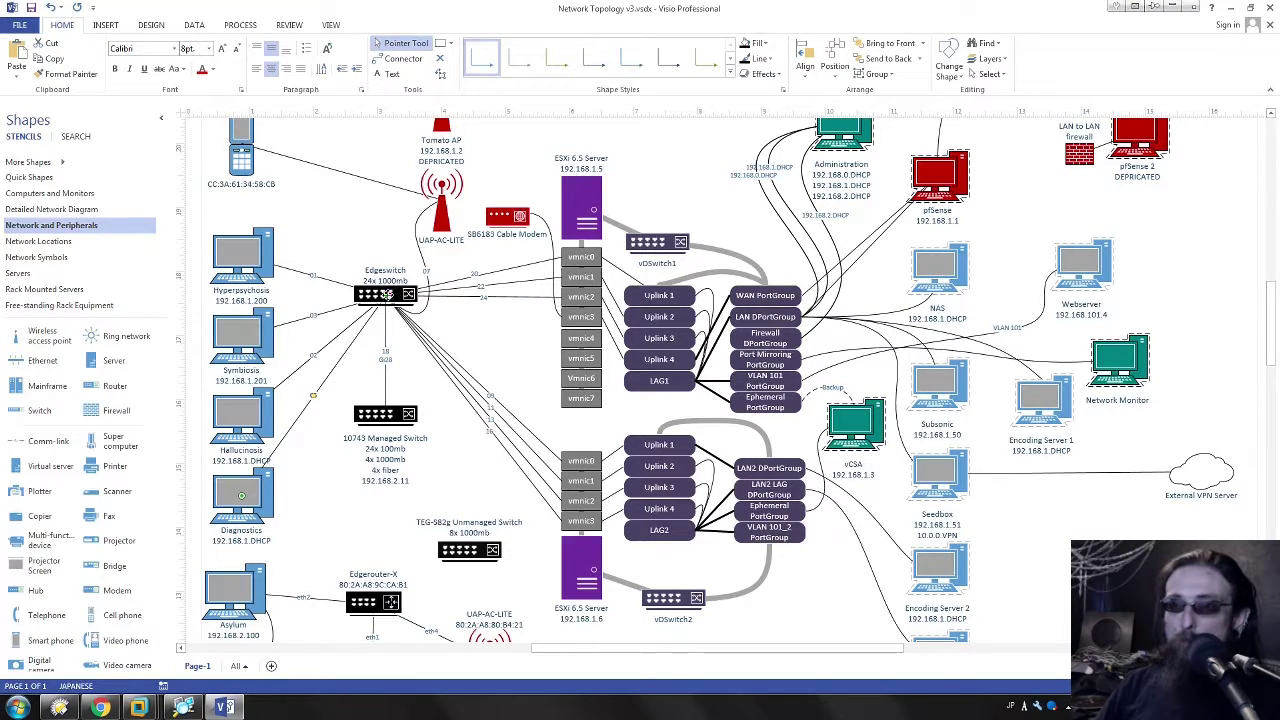
pyautogui.moveTo(466, 512); pyautogui.dragTo(470, 552)
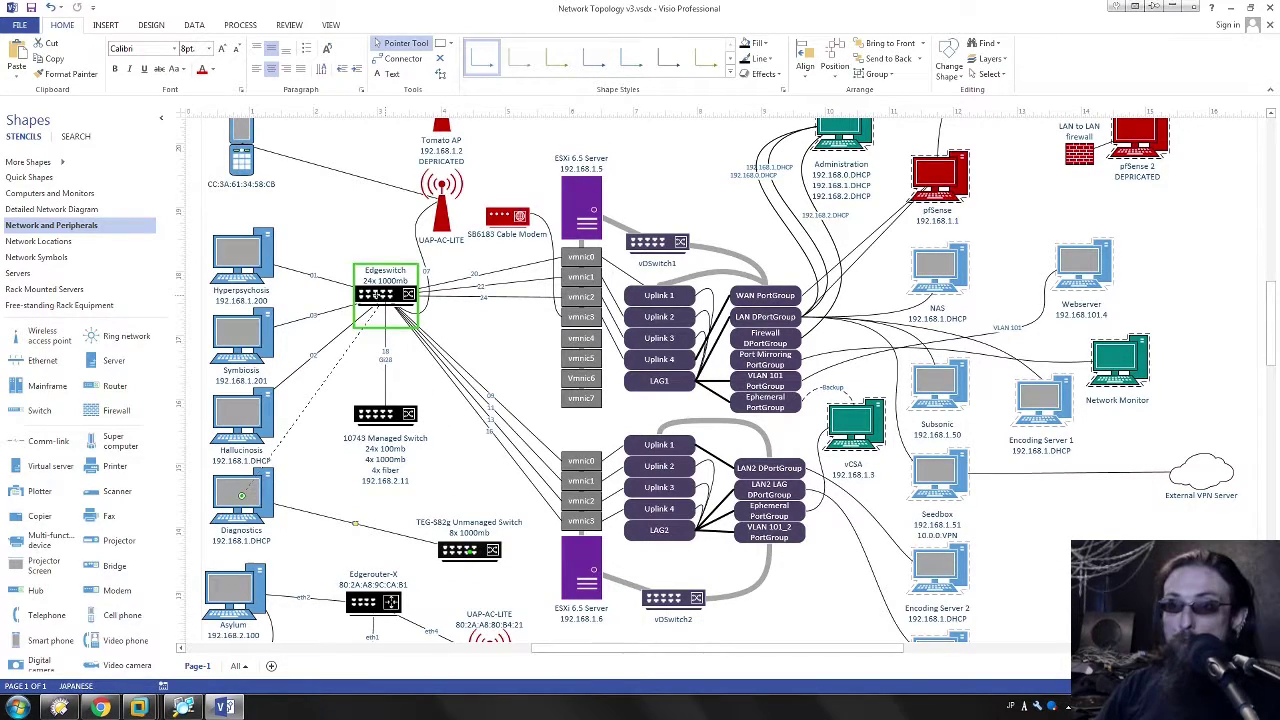
pyautogui.click(514, 355)
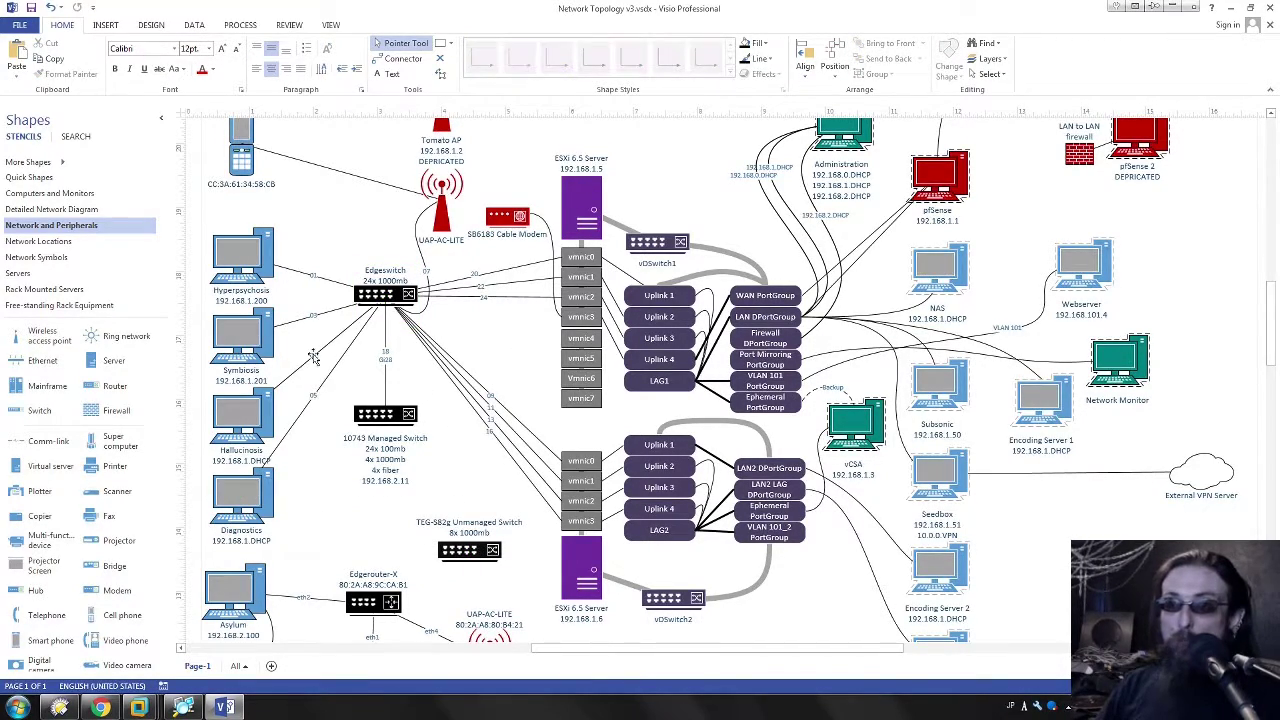
pyautogui.click(390, 296)
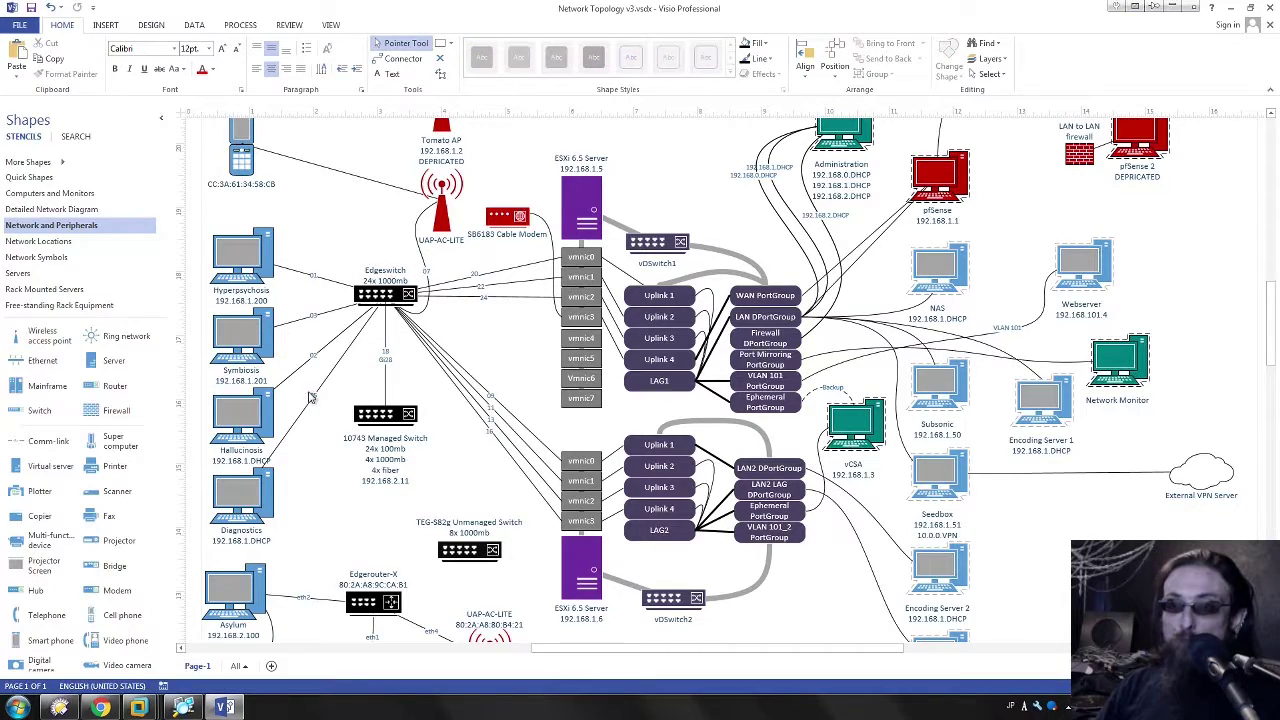
pyautogui.click(318, 392)
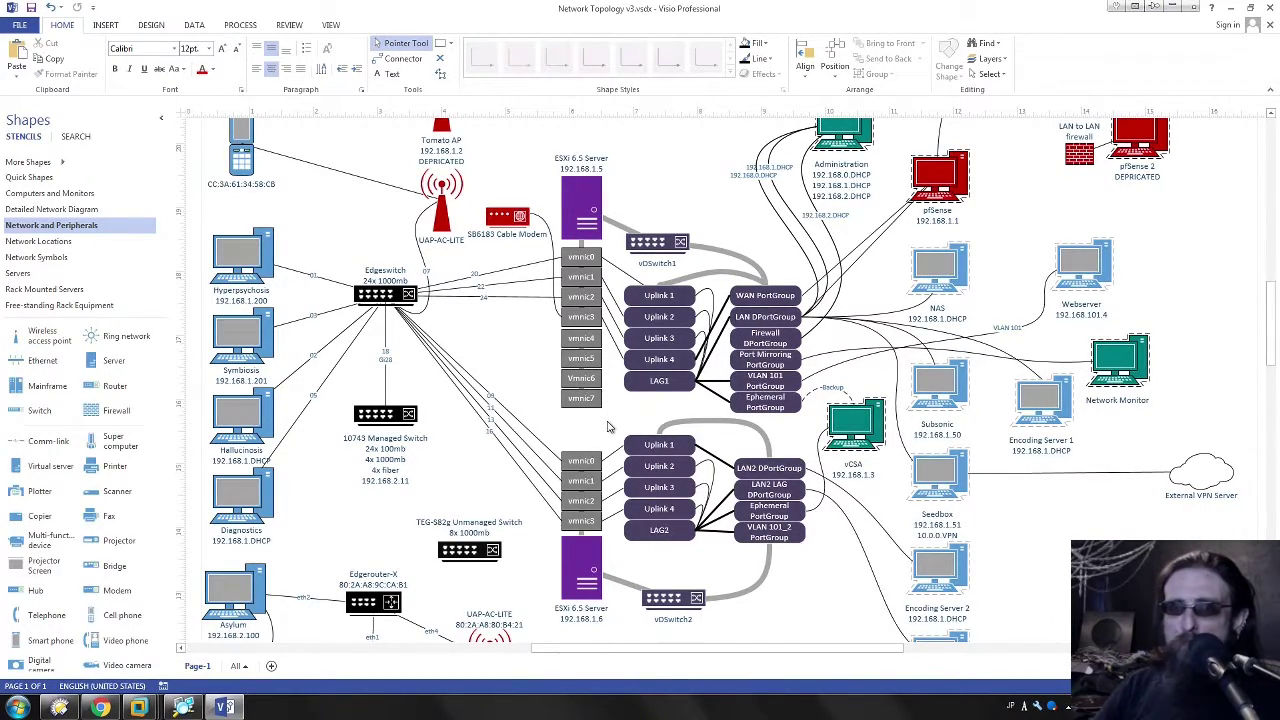
pyautogui.moveTo(607, 427); pyautogui.dragTo(554, 325)
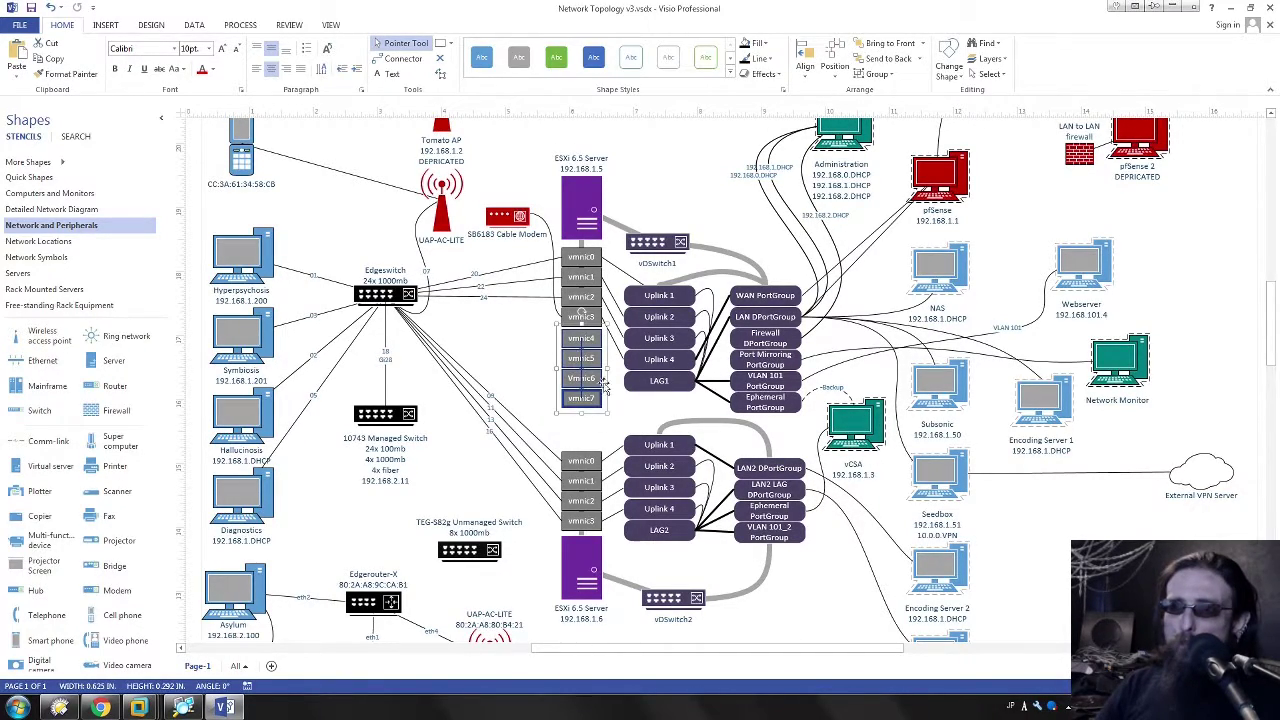
pyautogui.click(614, 423)
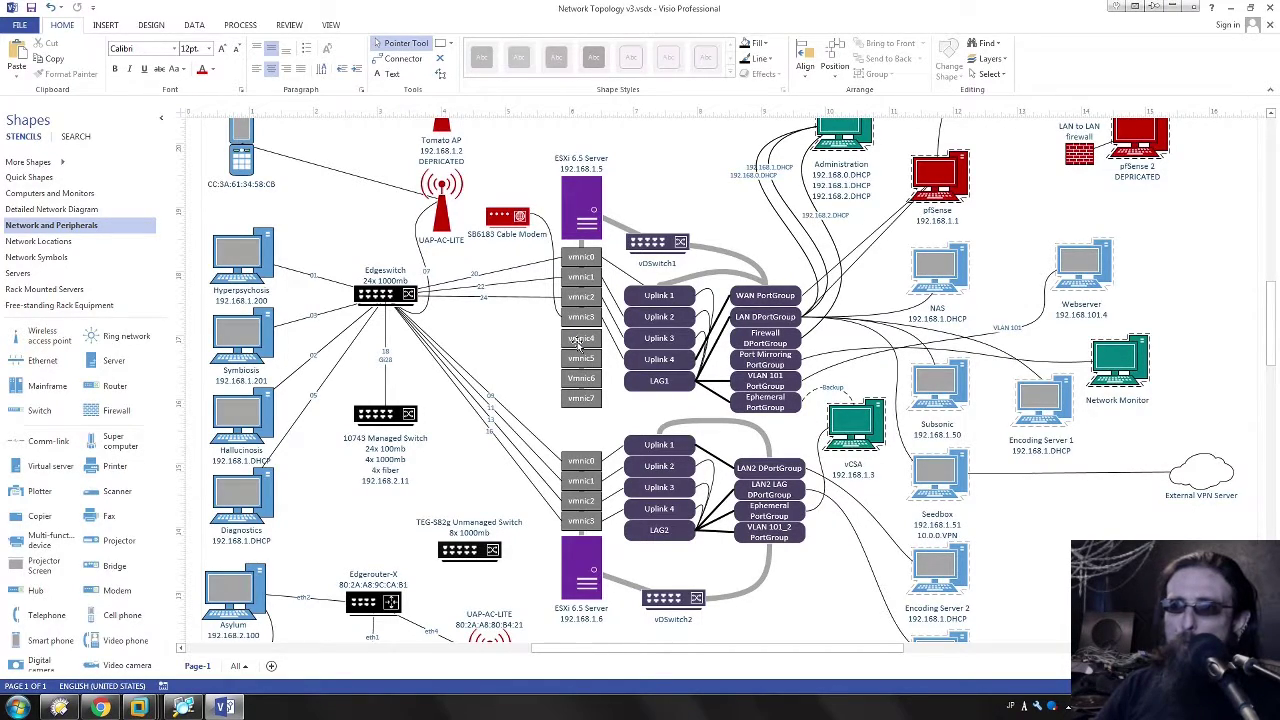
pyautogui.moveTo(563, 328); pyautogui.dragTo(607, 410)
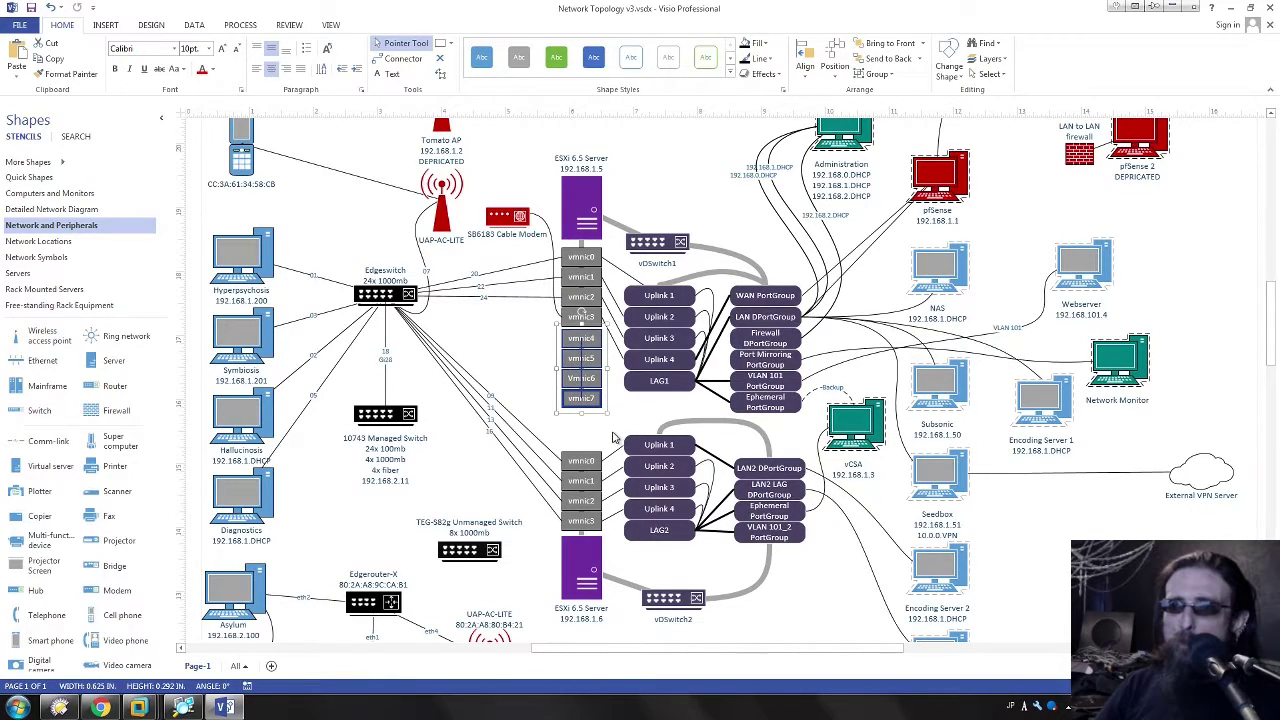
pyautogui.click(617, 438)
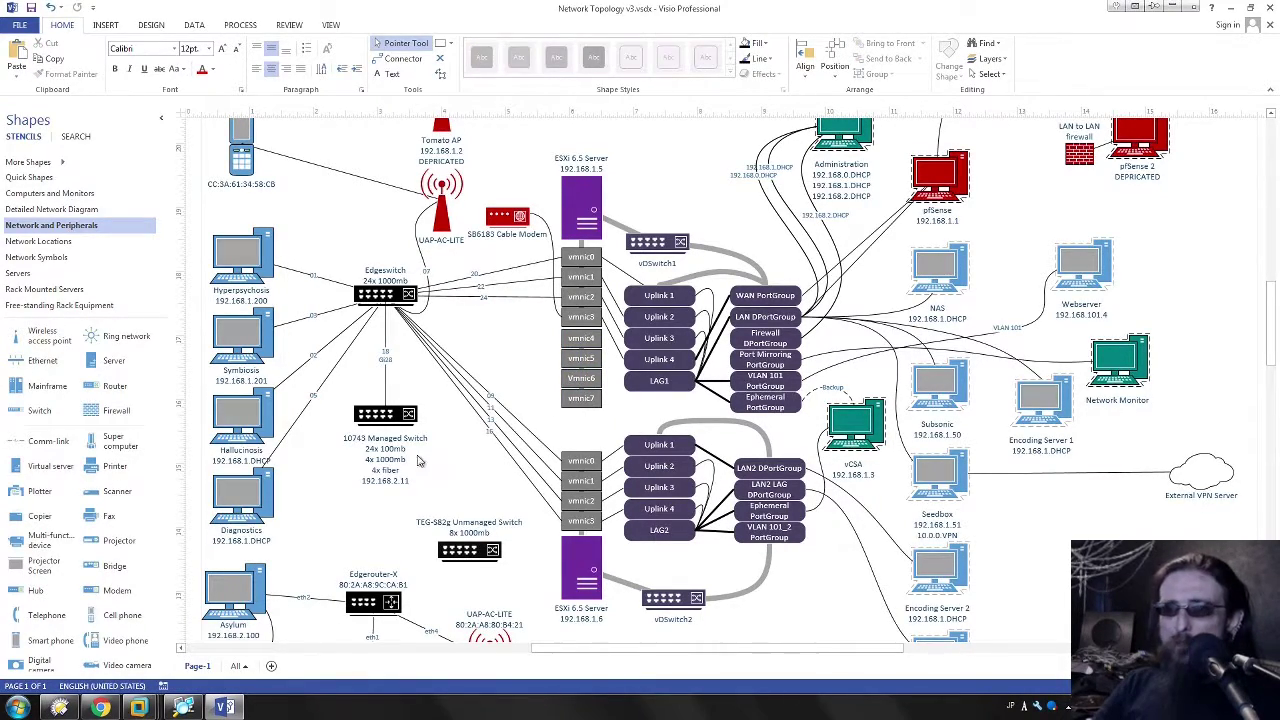
pyautogui.click(379, 422)
pyautogui.click(384, 306)
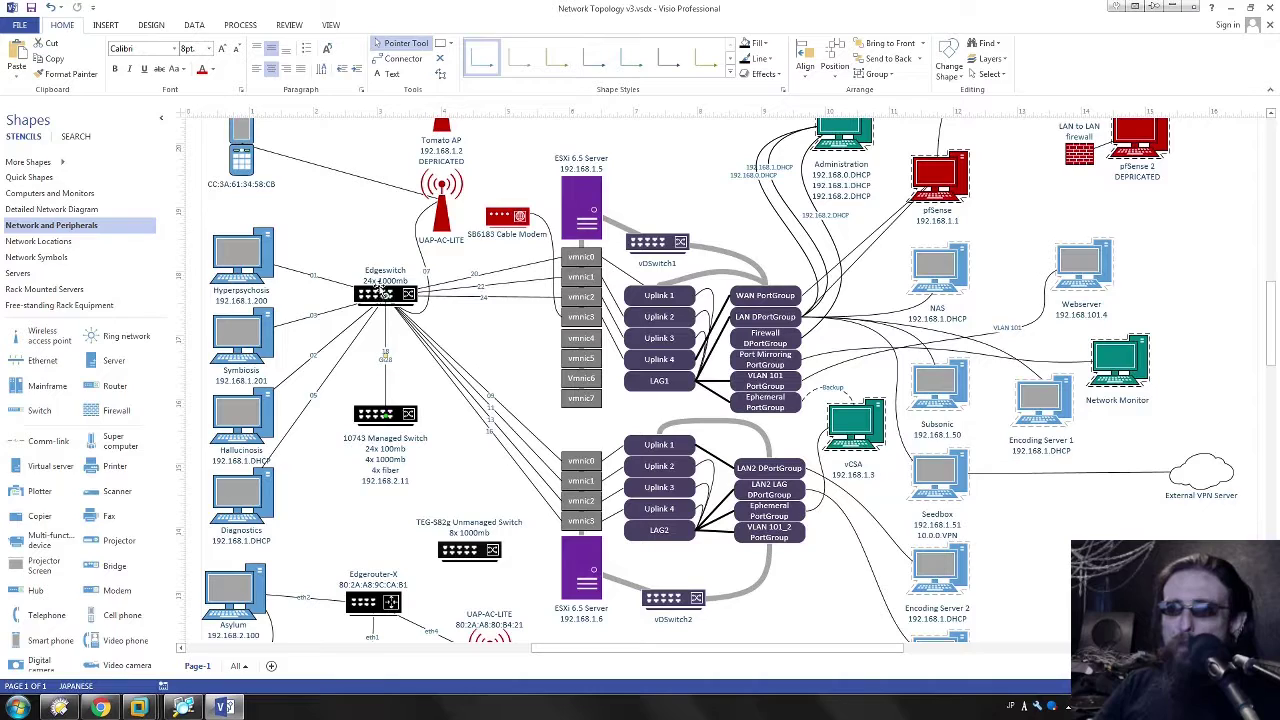
pyautogui.click(394, 403)
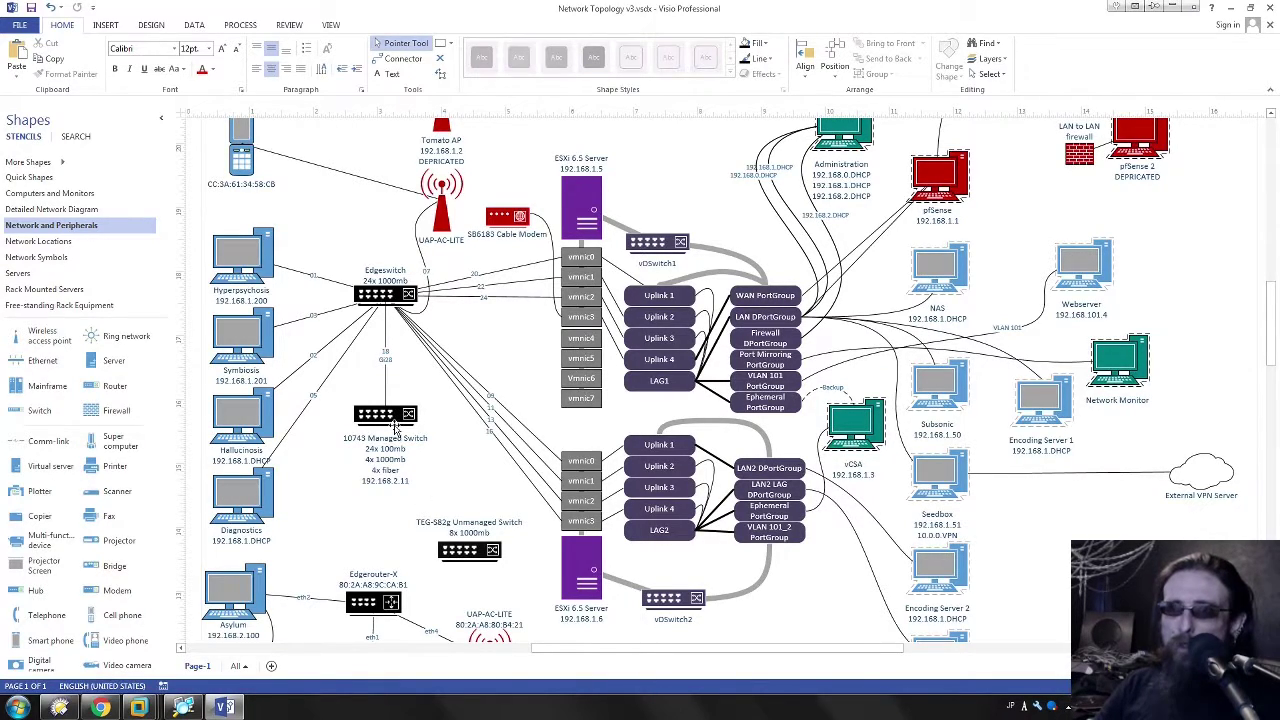
pyautogui.click(420, 460)
pyautogui.press('Tab')
pyautogui.press('Escape')
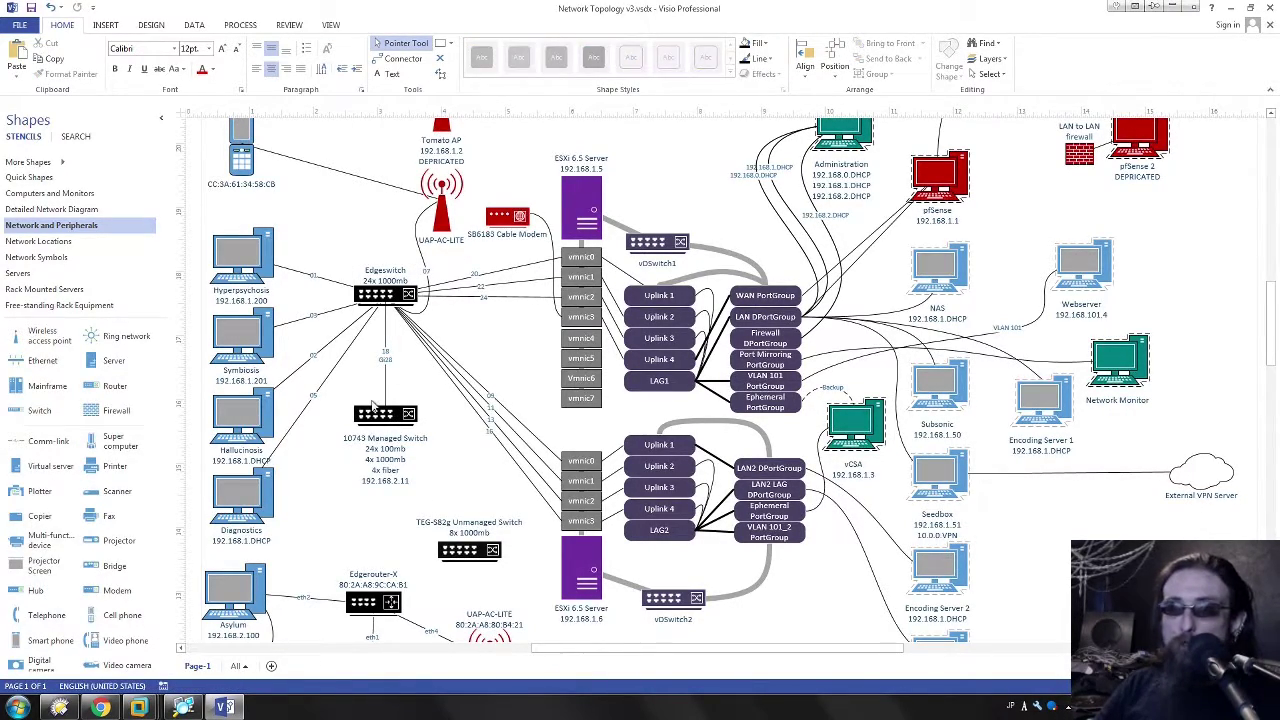
pyautogui.click(374, 410)
pyautogui.scroll(-2, 450, 373)
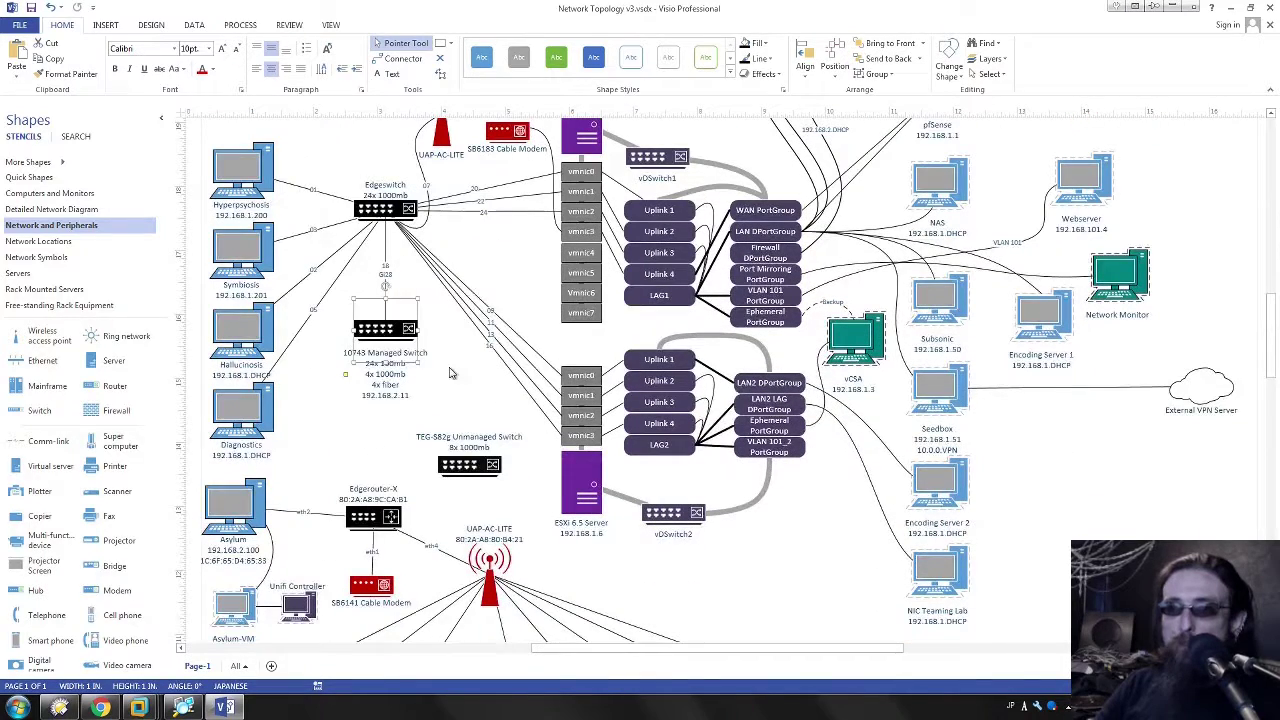
pyautogui.press('Escape')
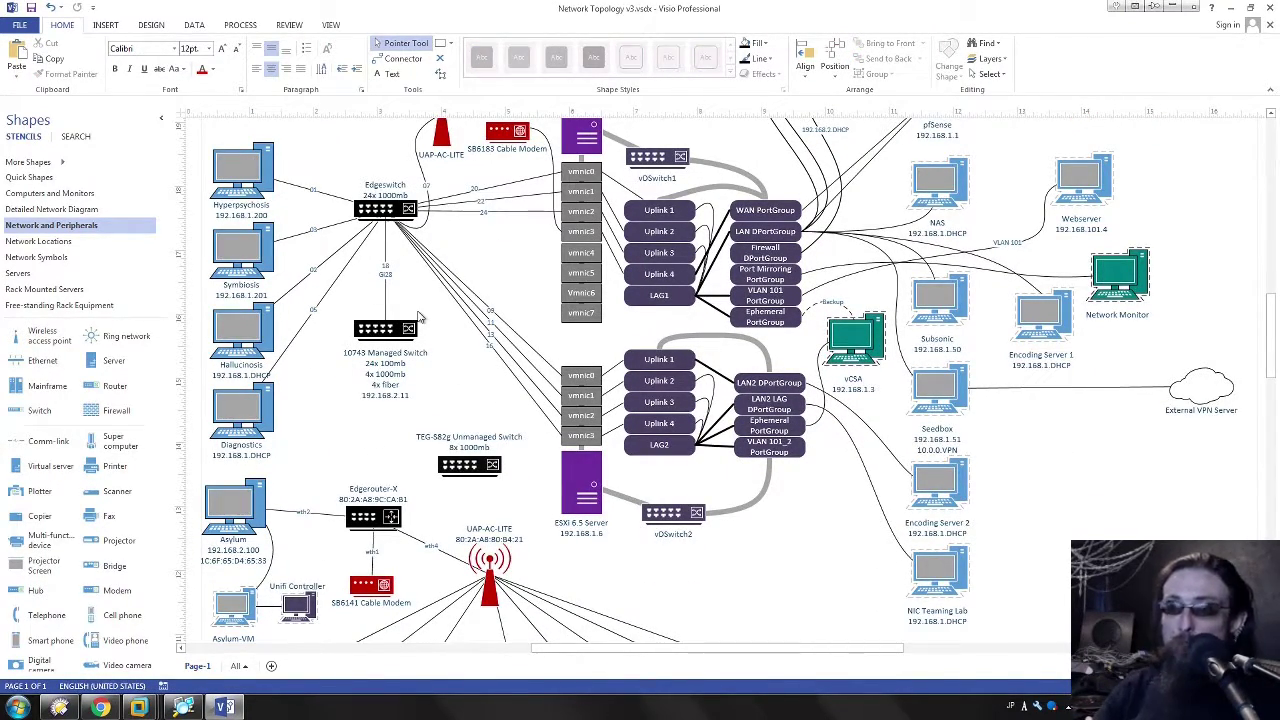
pyautogui.scroll(-3, 463, 322)
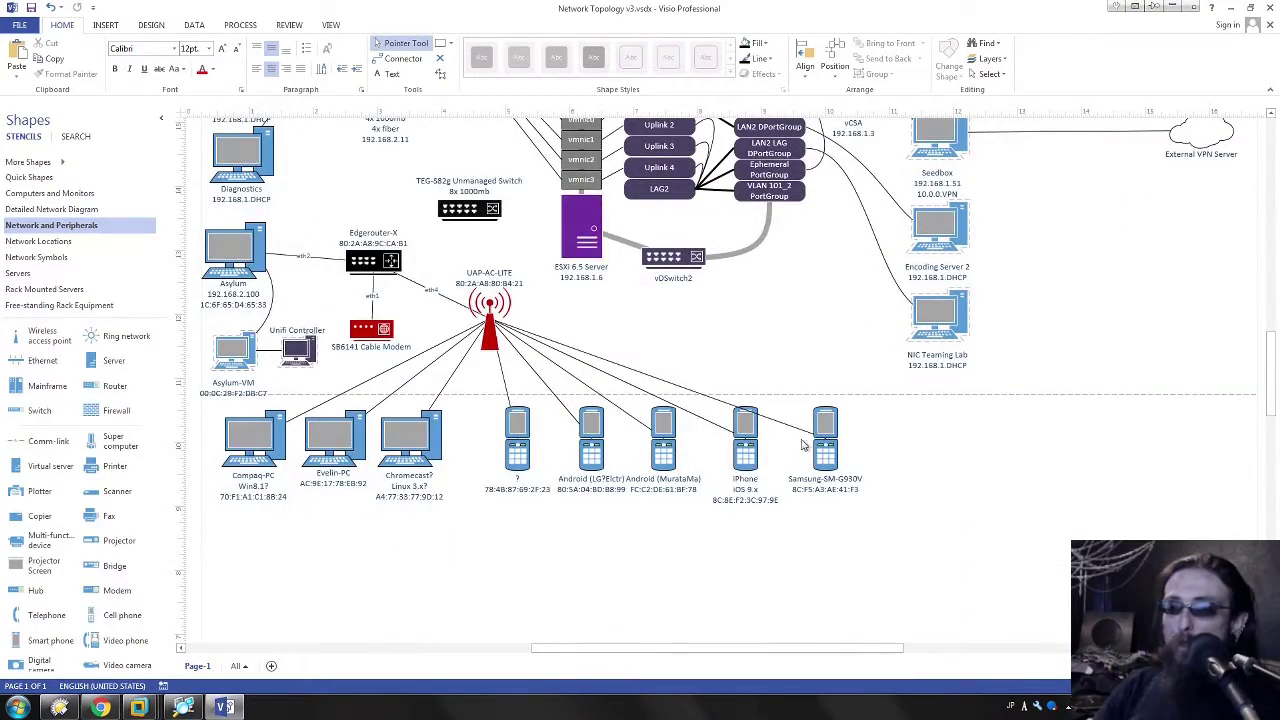
pyautogui.scroll(3, 275, 525)
pyautogui.scroll(-3, 275, 525)
pyautogui.scroll(3, 257, 499)
pyautogui.scroll(-3, 425, 494)
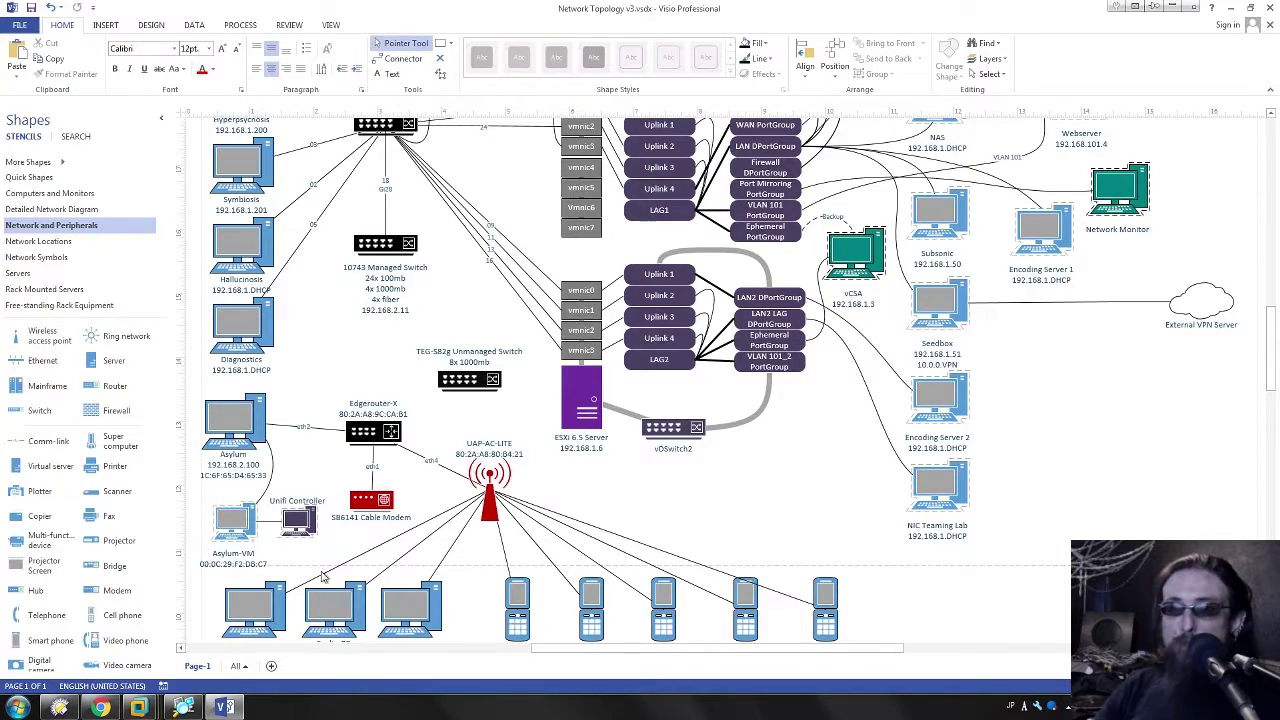
pyautogui.scroll(3, 620, 503)
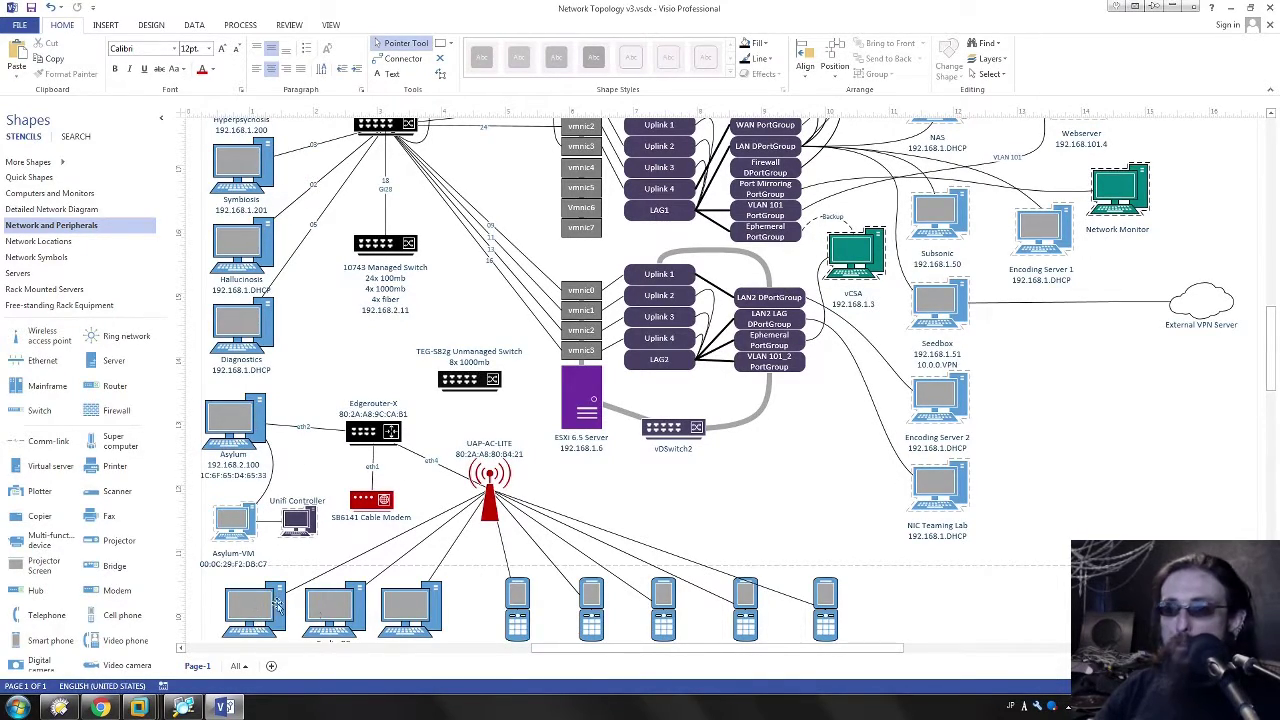
pyautogui.moveTo(903, 605); pyautogui.dragTo(508, 589)
pyautogui.moveTo(310, 597); pyautogui.dragTo(210, 610)
pyautogui.click(490, 508)
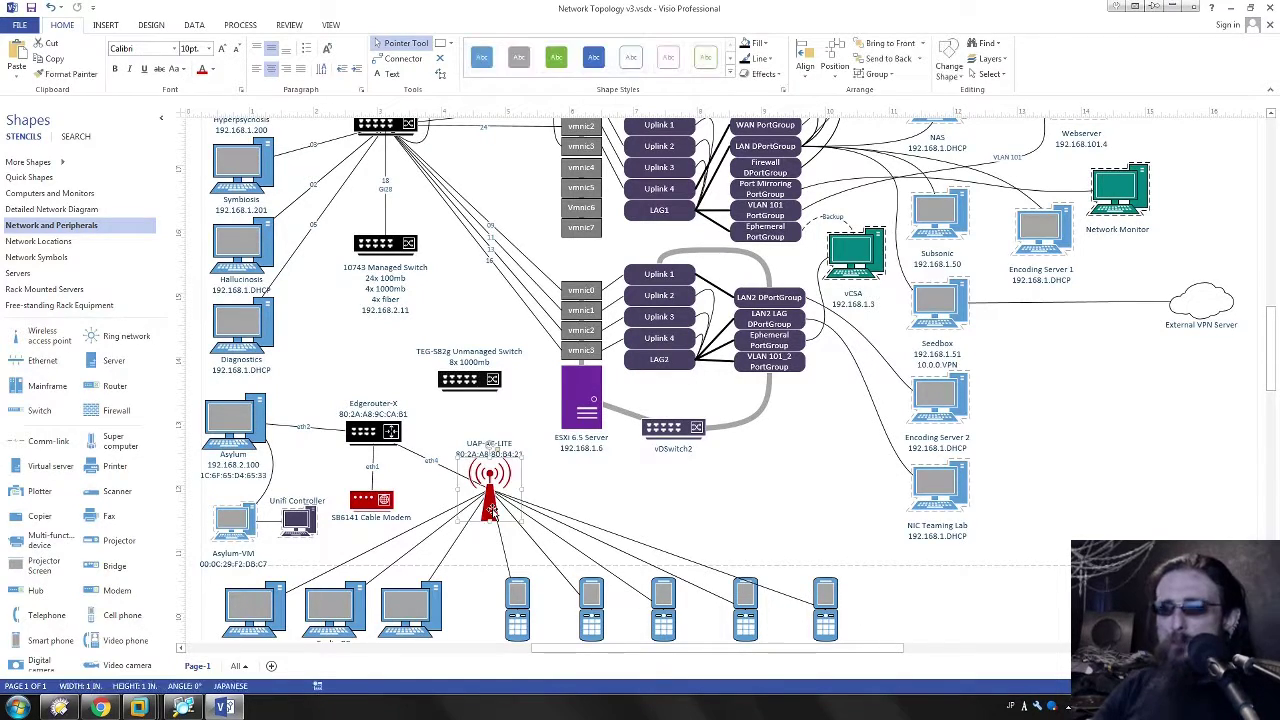
pyautogui.click(305, 518)
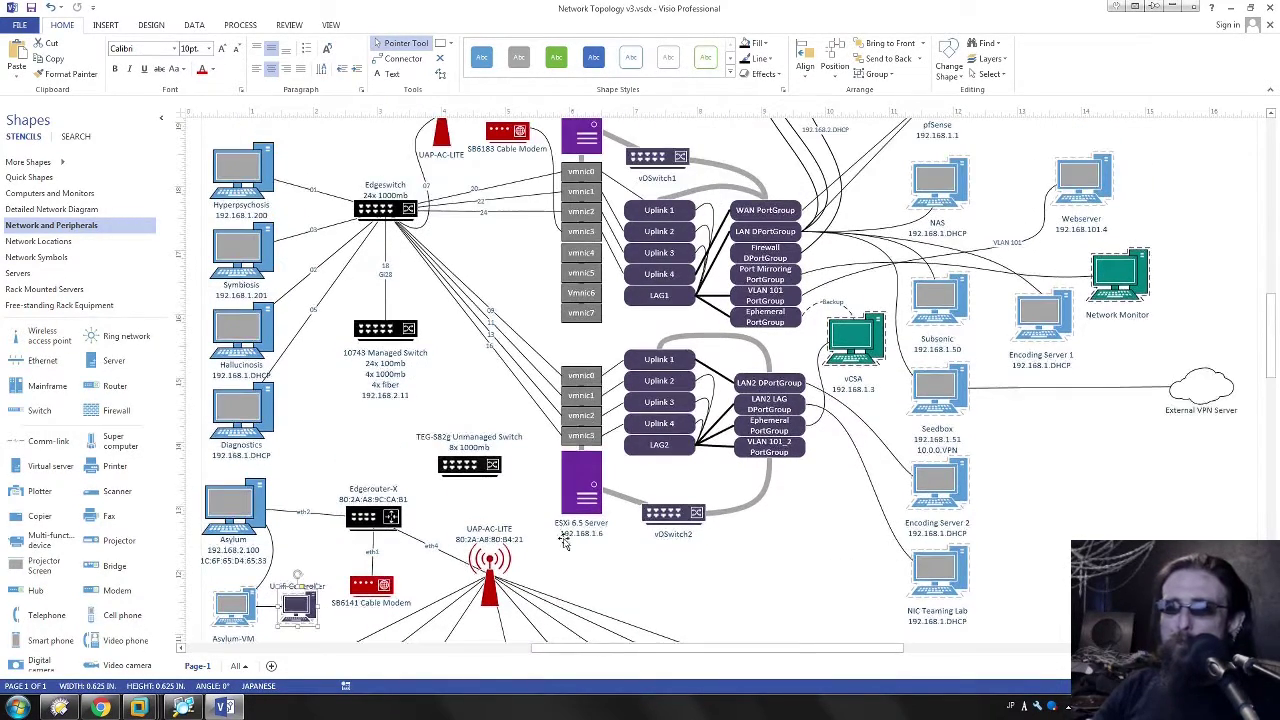
pyautogui.scroll(2, 552, 518)
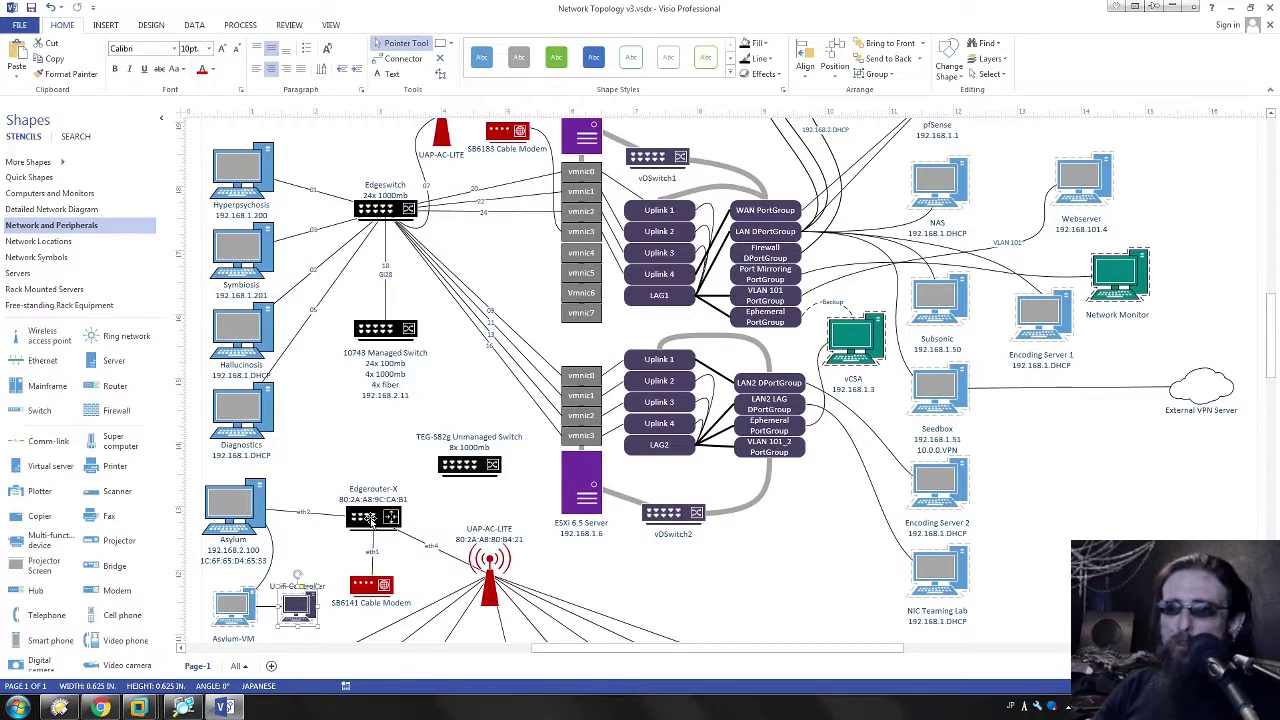
pyautogui.click(370, 520)
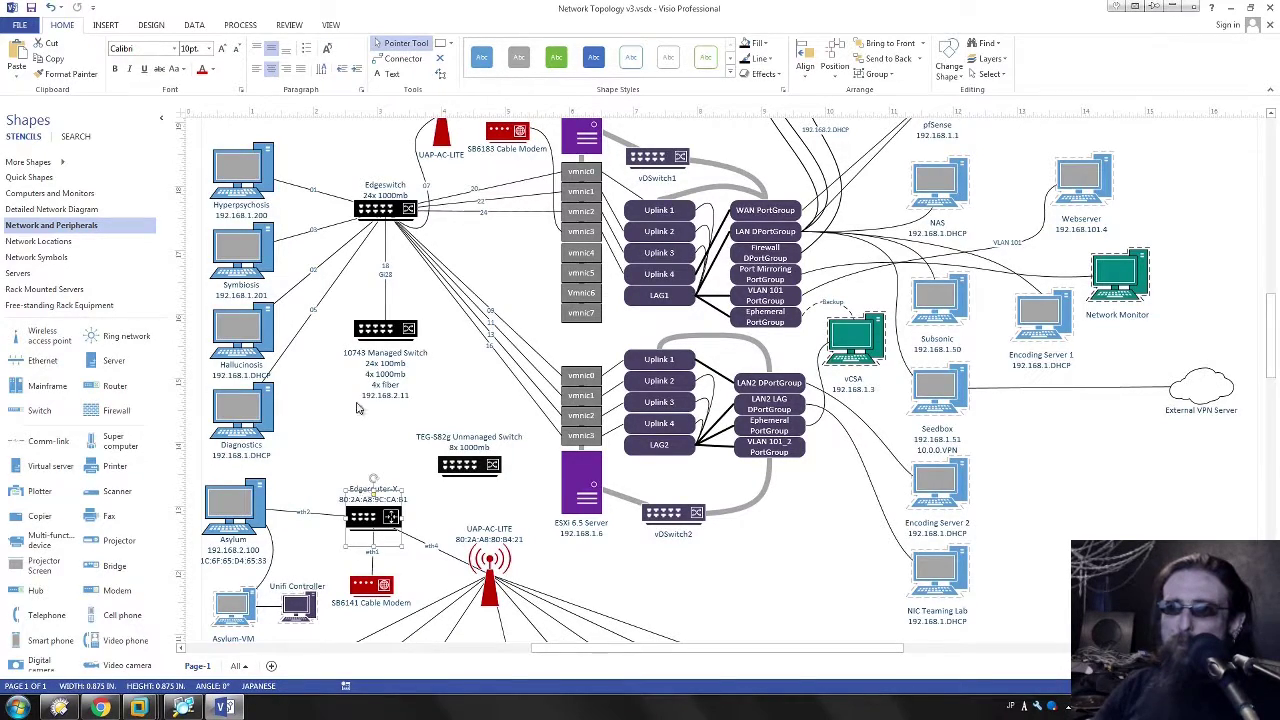
pyautogui.click(401, 336)
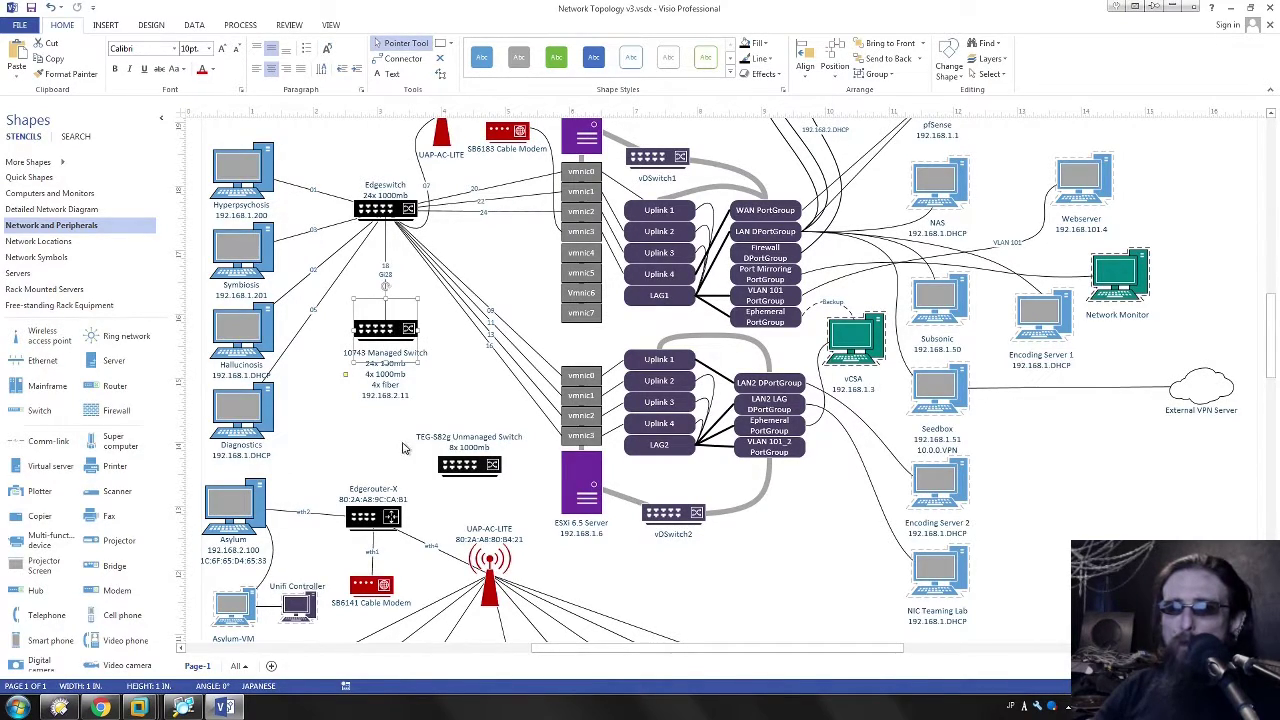
pyautogui.click(422, 362)
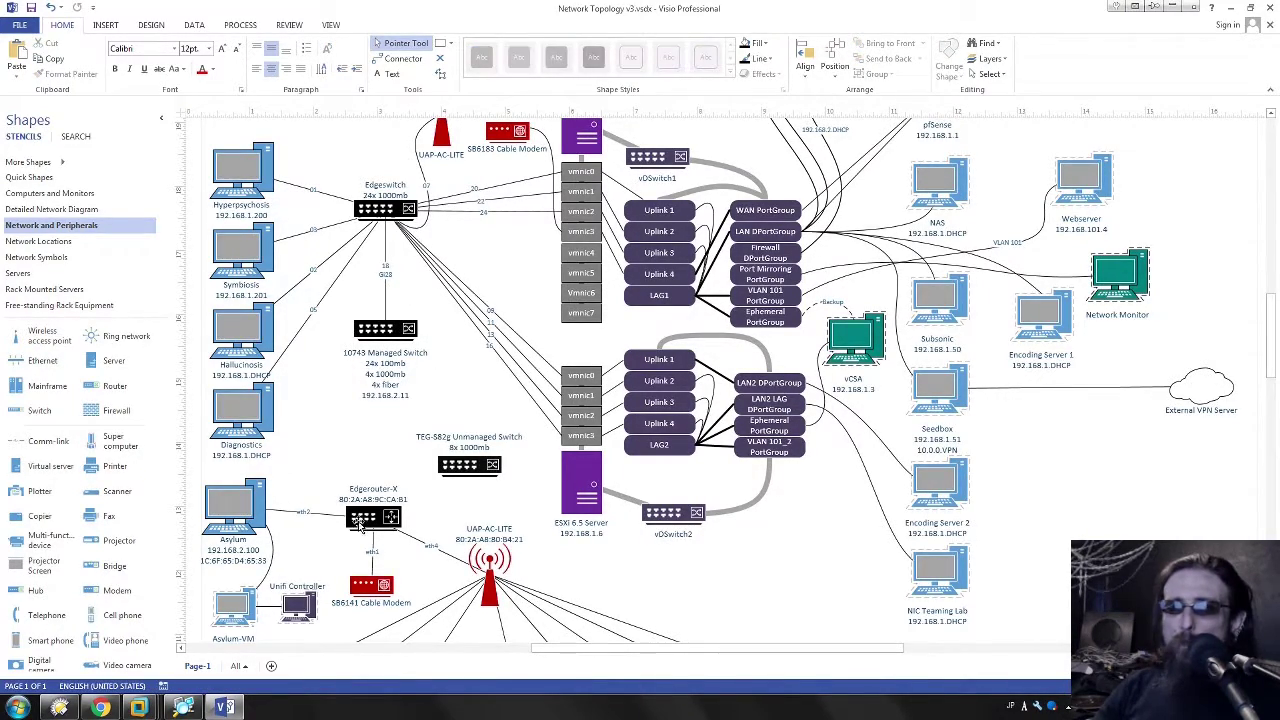
pyautogui.click(368, 336)
pyautogui.click(442, 362)
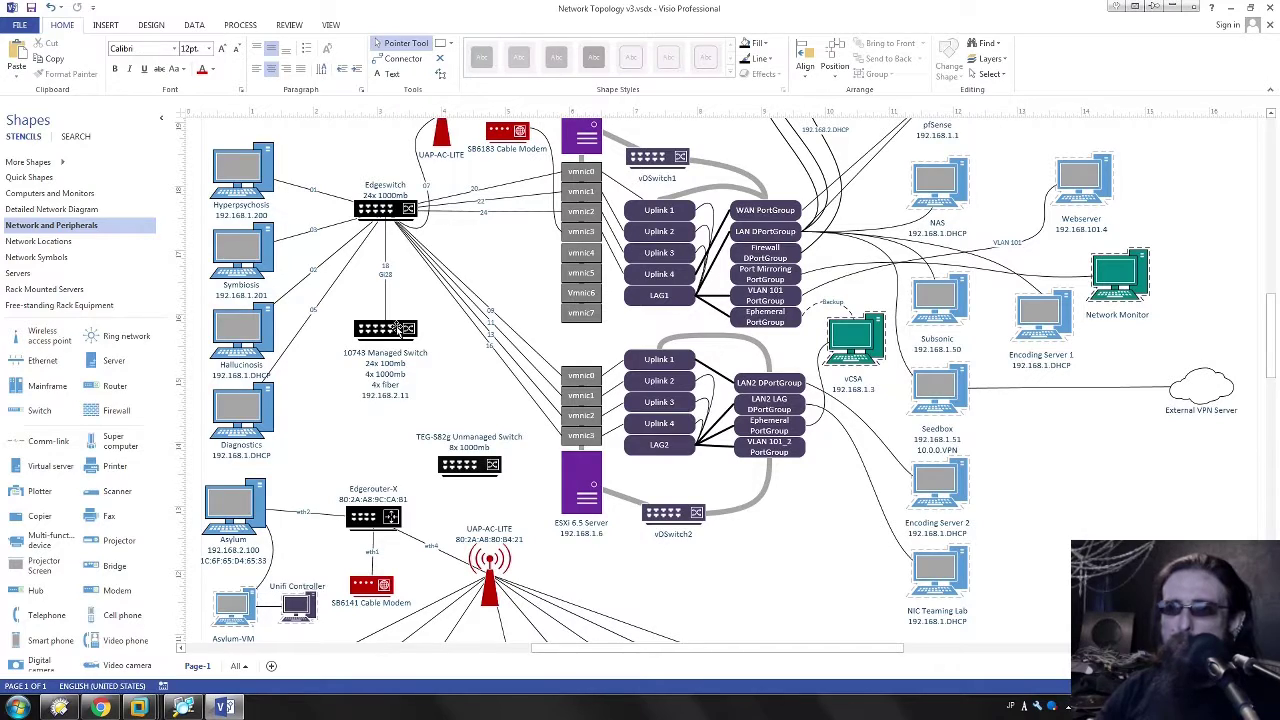
pyautogui.click(360, 510)
pyautogui.click(465, 455)
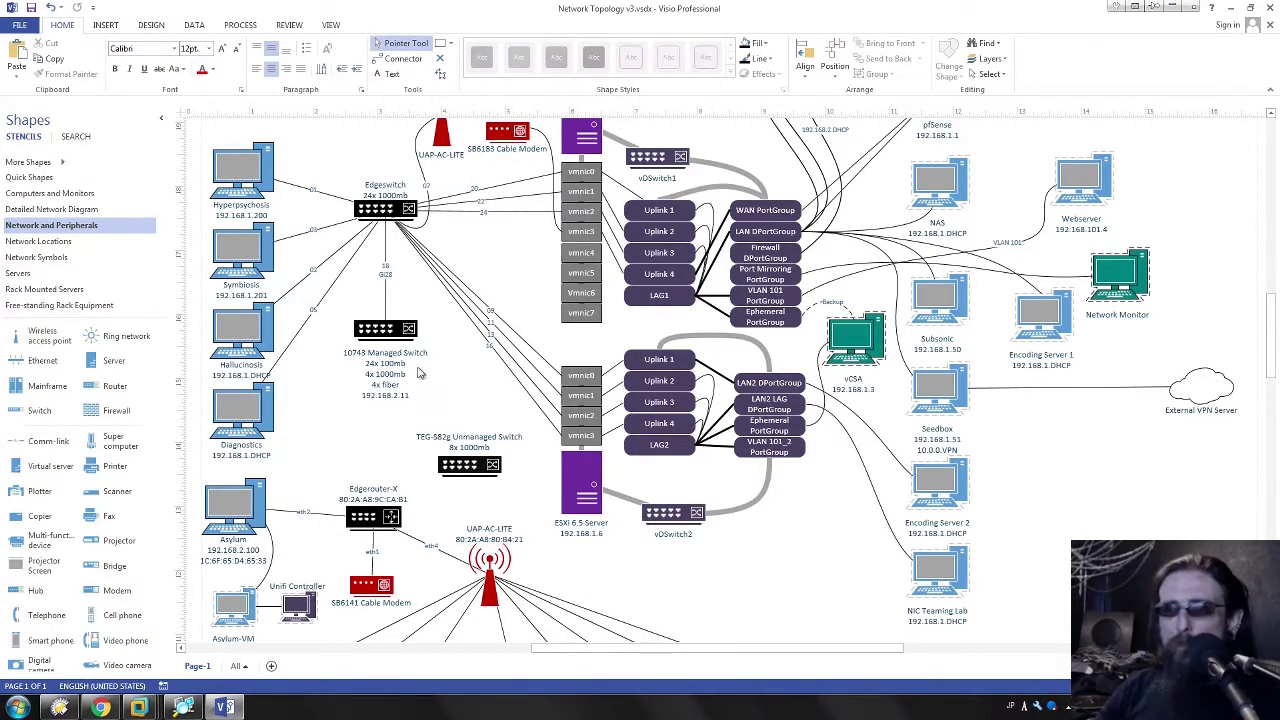
pyautogui.click(374, 530)
pyautogui.click(404, 432)
pyautogui.scroll(1, 510, 315)
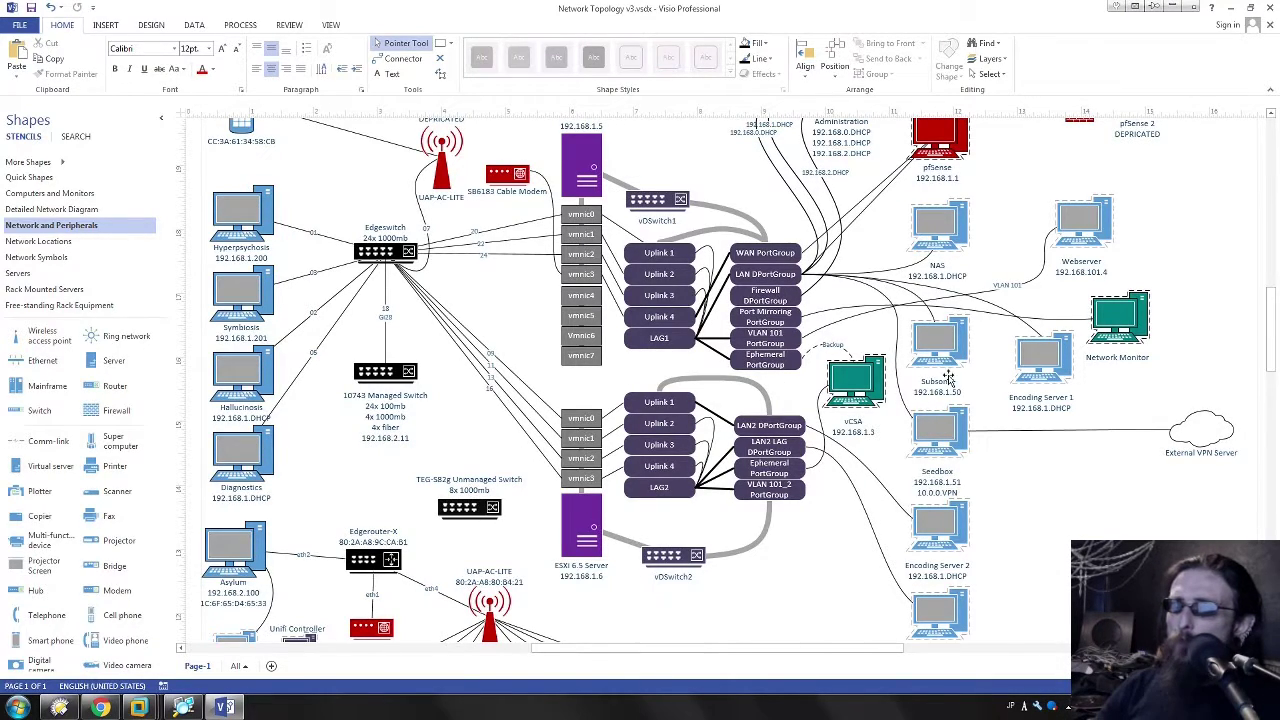
pyautogui.click(382, 364)
pyautogui.scroll(-2, 355, 508)
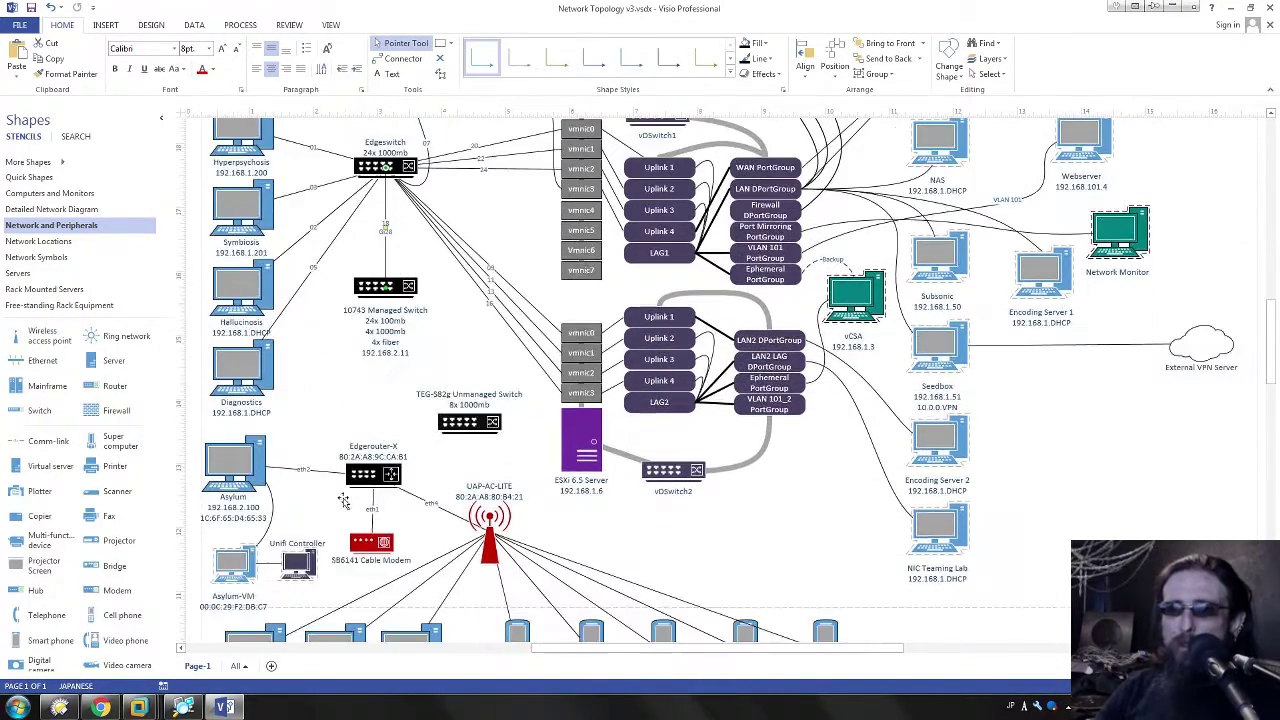
pyautogui.click(298, 562)
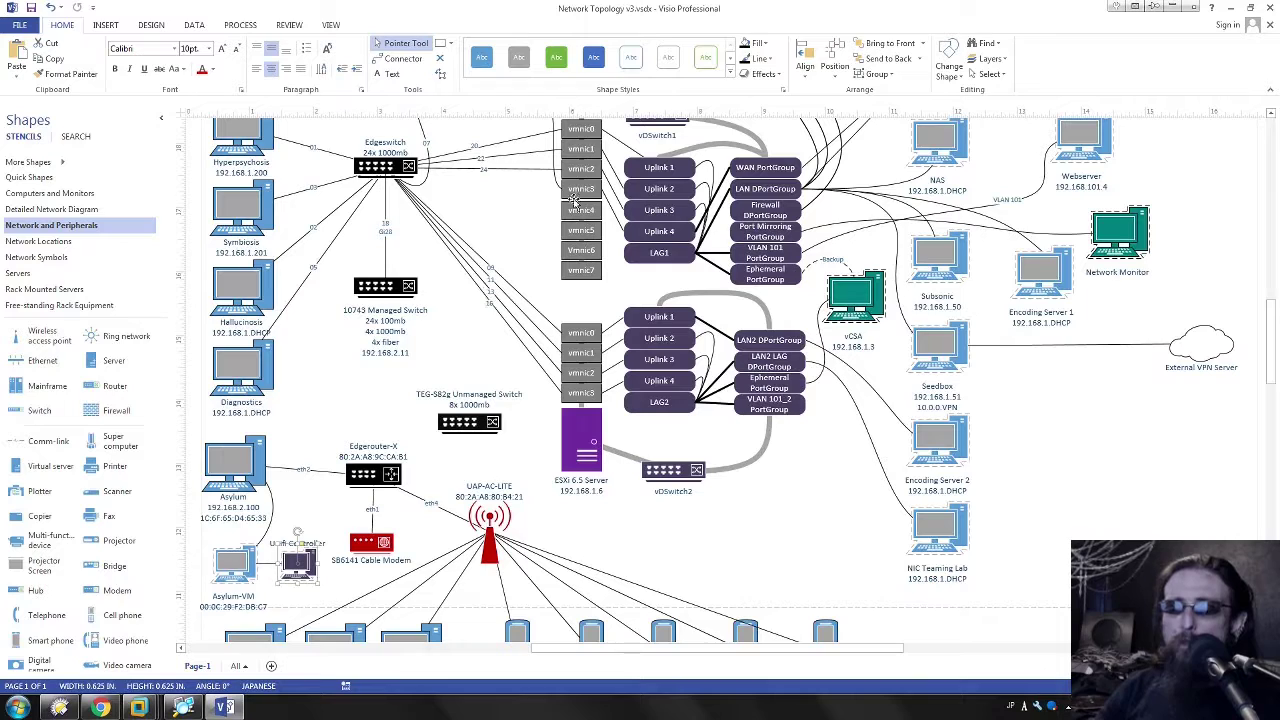
pyautogui.click(537, 263)
pyautogui.scroll(3, 537, 263)
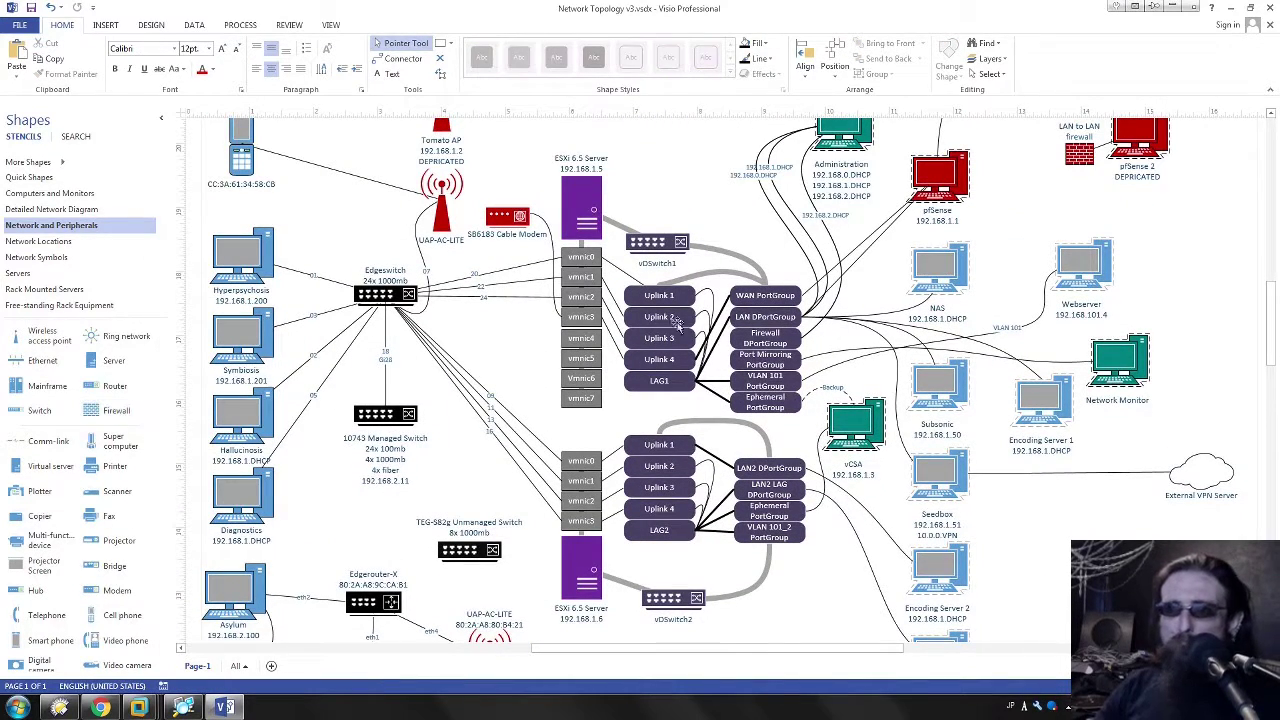
pyautogui.scroll(-1, 361, 553)
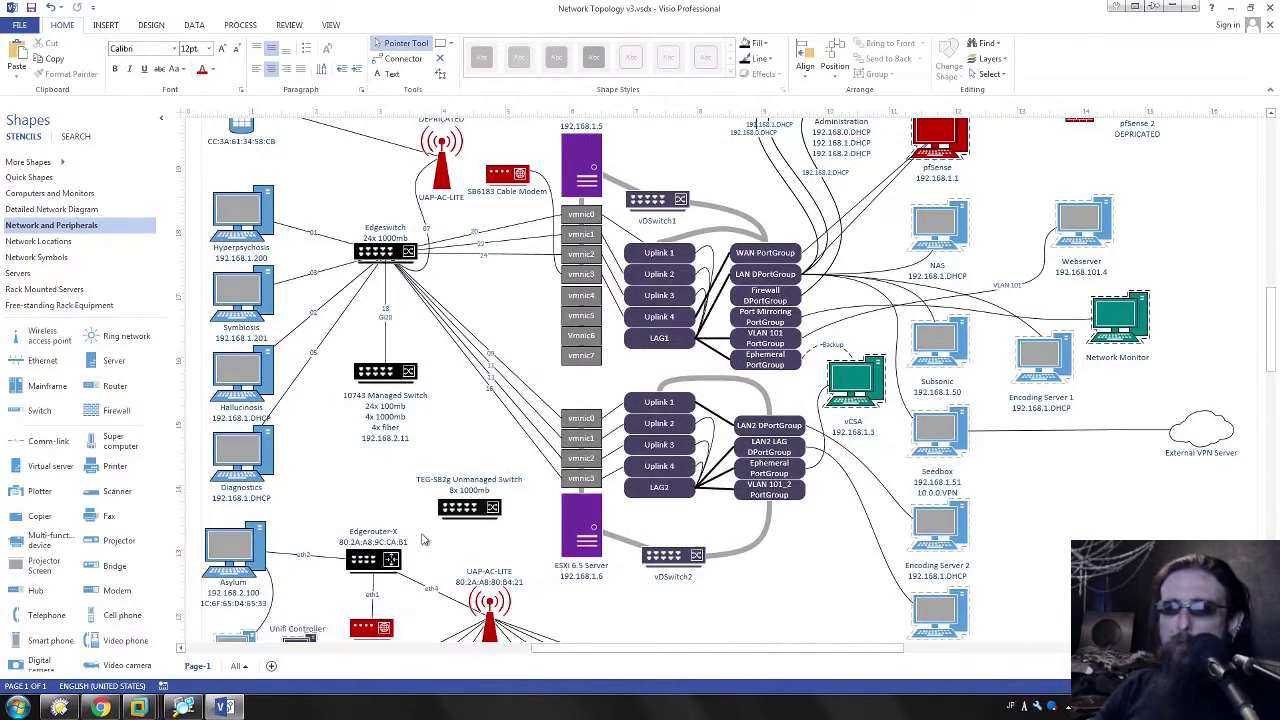
pyautogui.click(470, 512)
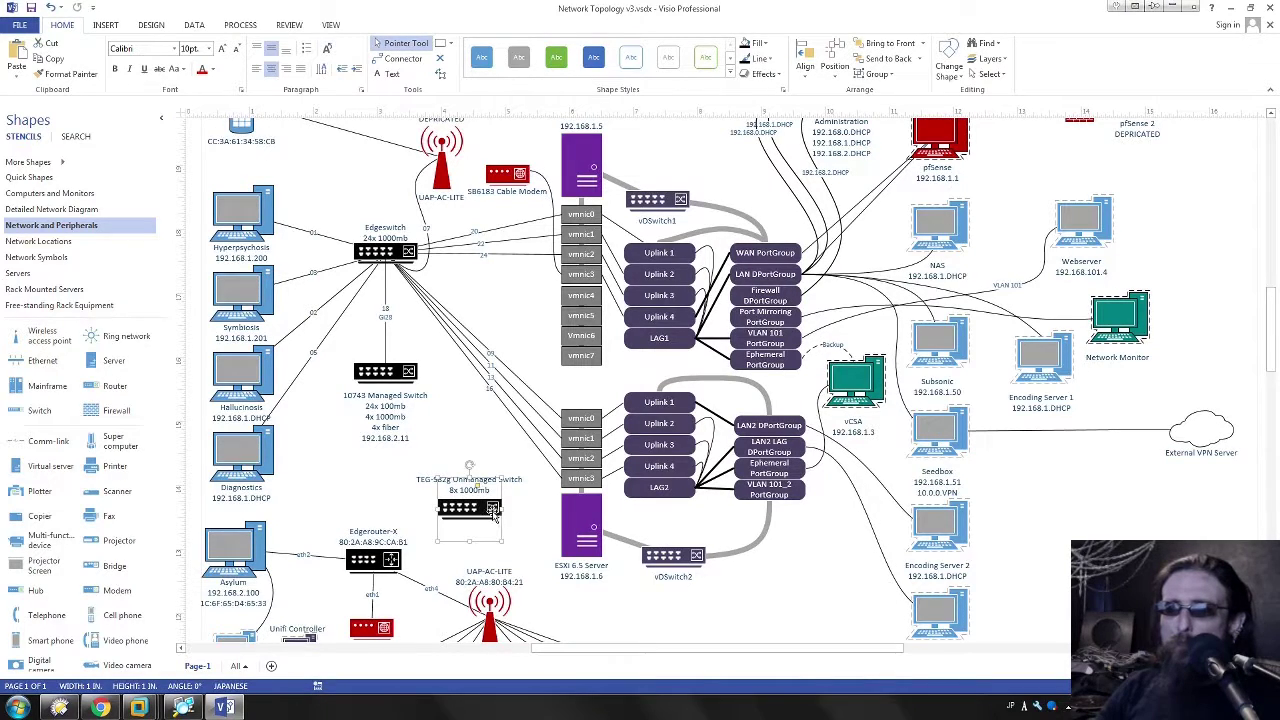
pyautogui.click(447, 408)
pyautogui.scroll(2, 447, 408)
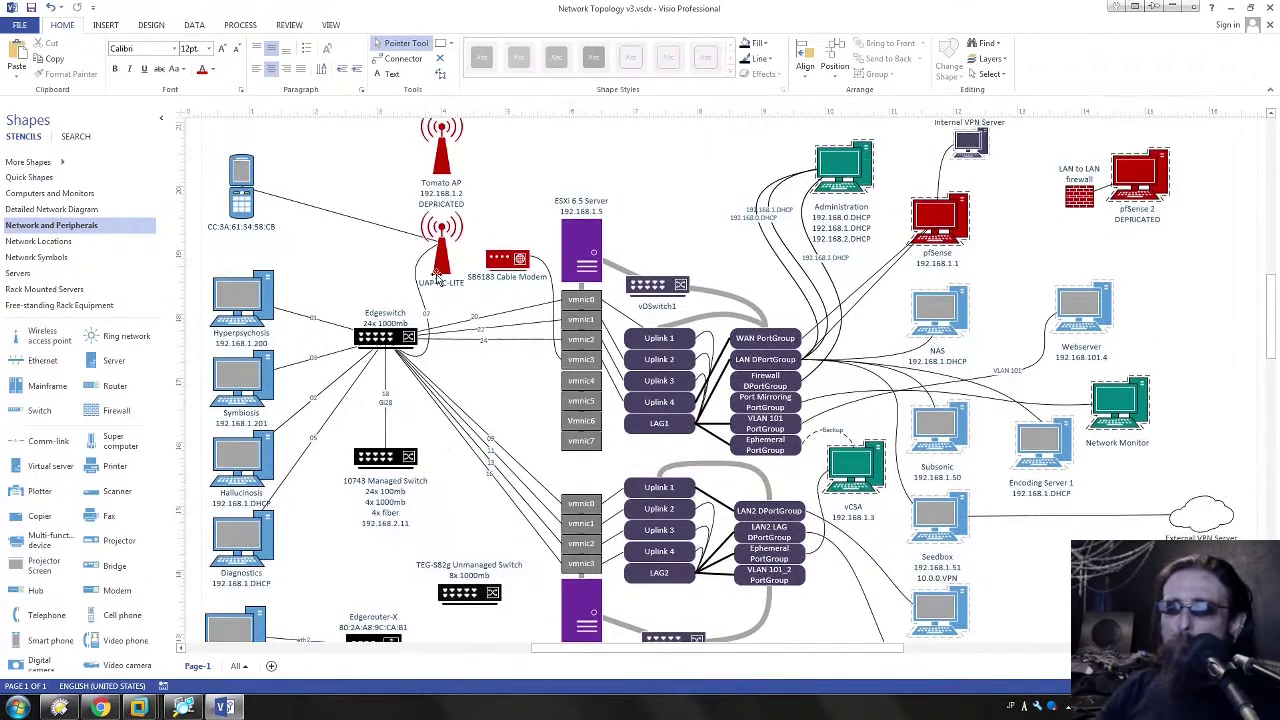
pyautogui.click(441, 152)
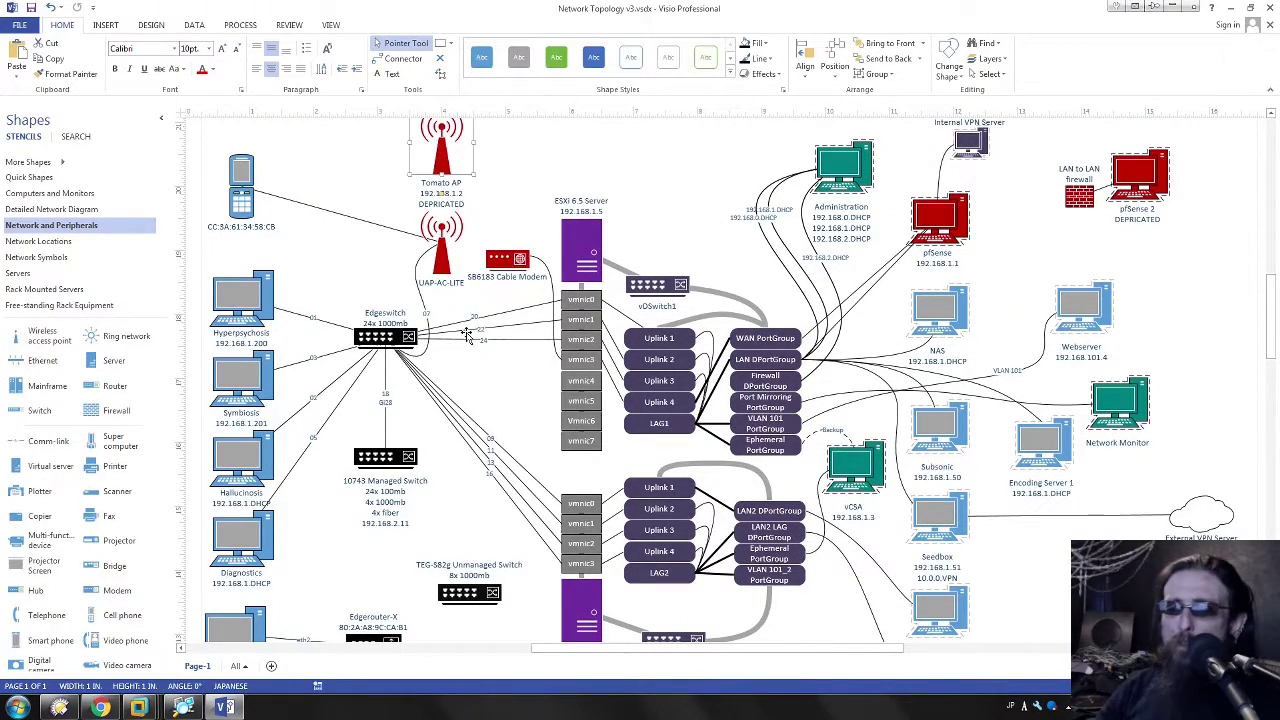
pyautogui.click(519, 388)
pyautogui.scroll(-1, 519, 388)
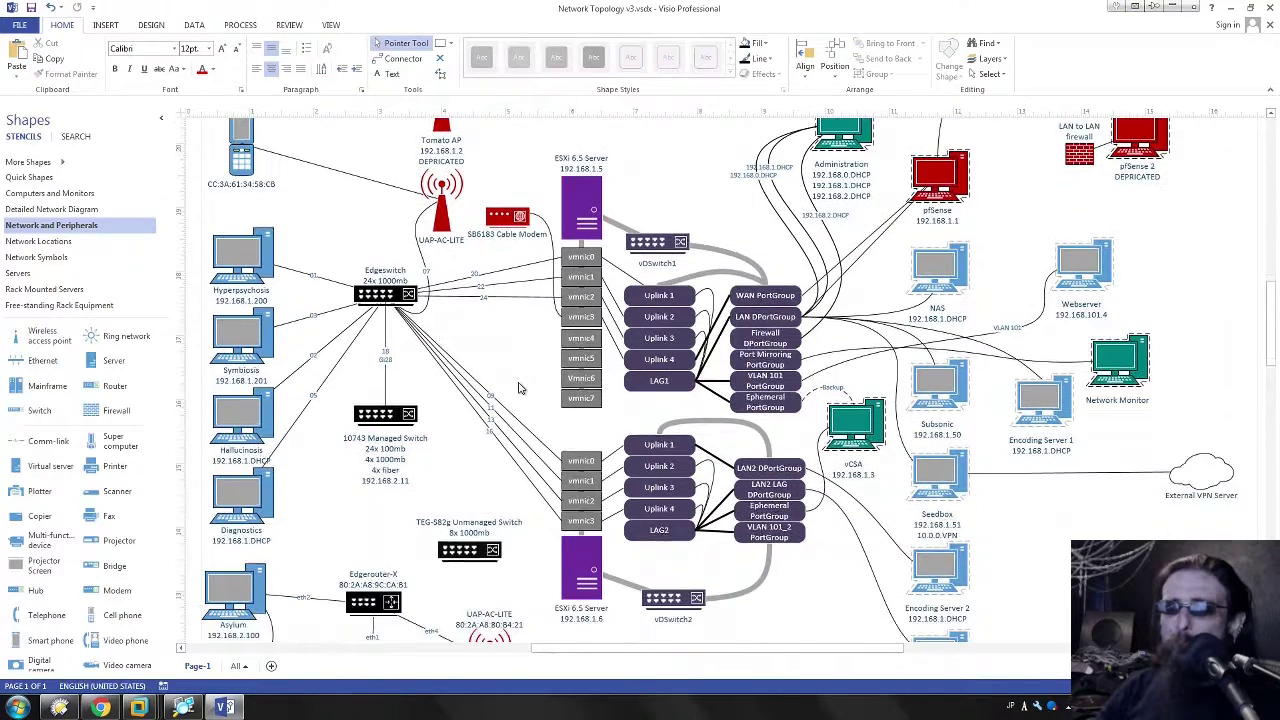
pyautogui.click(386, 312)
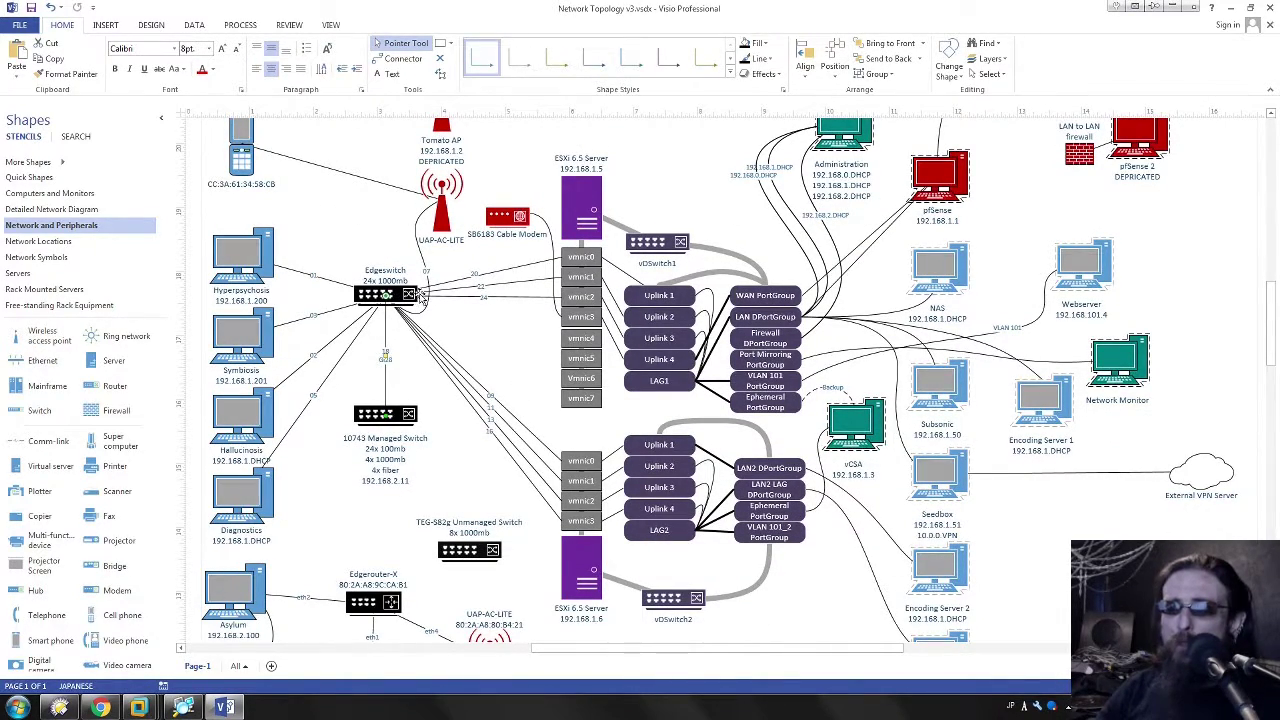
pyautogui.click(422, 293)
pyautogui.click(428, 576)
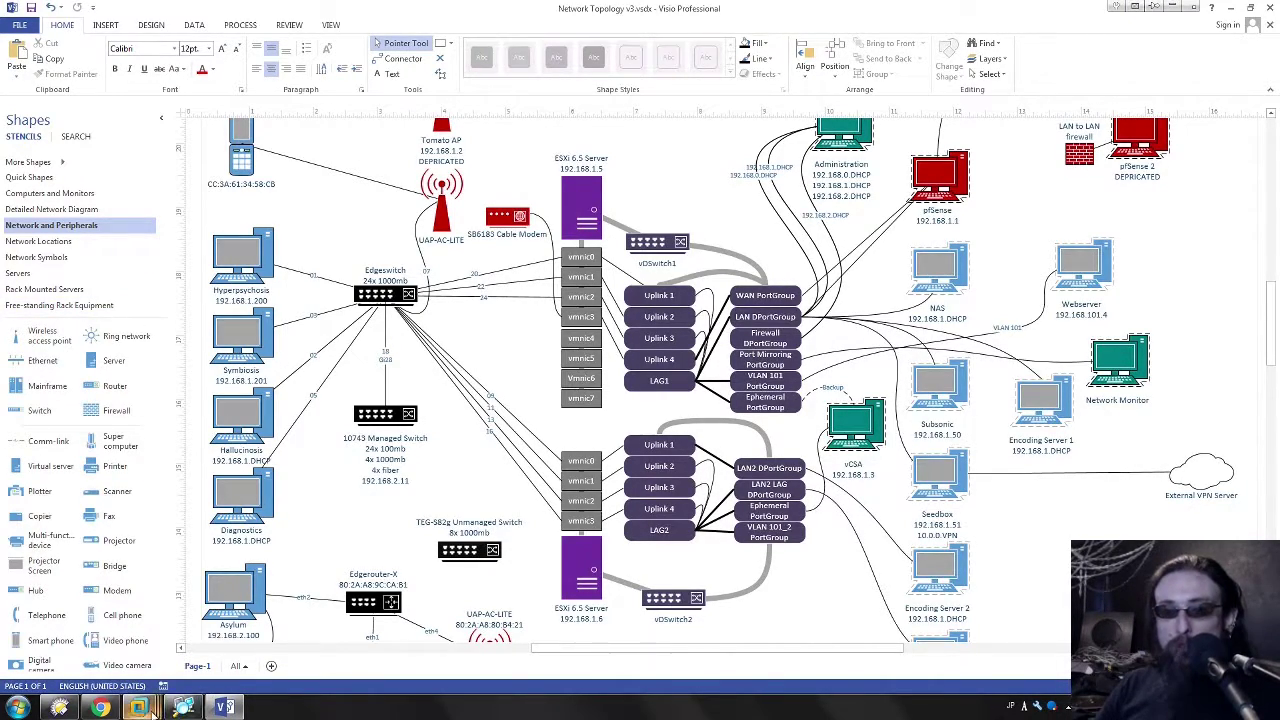
# Step: Bring up the Administration VM and view the switch's system description, then its dashboard
pyautogui.moveTo(173, 711)
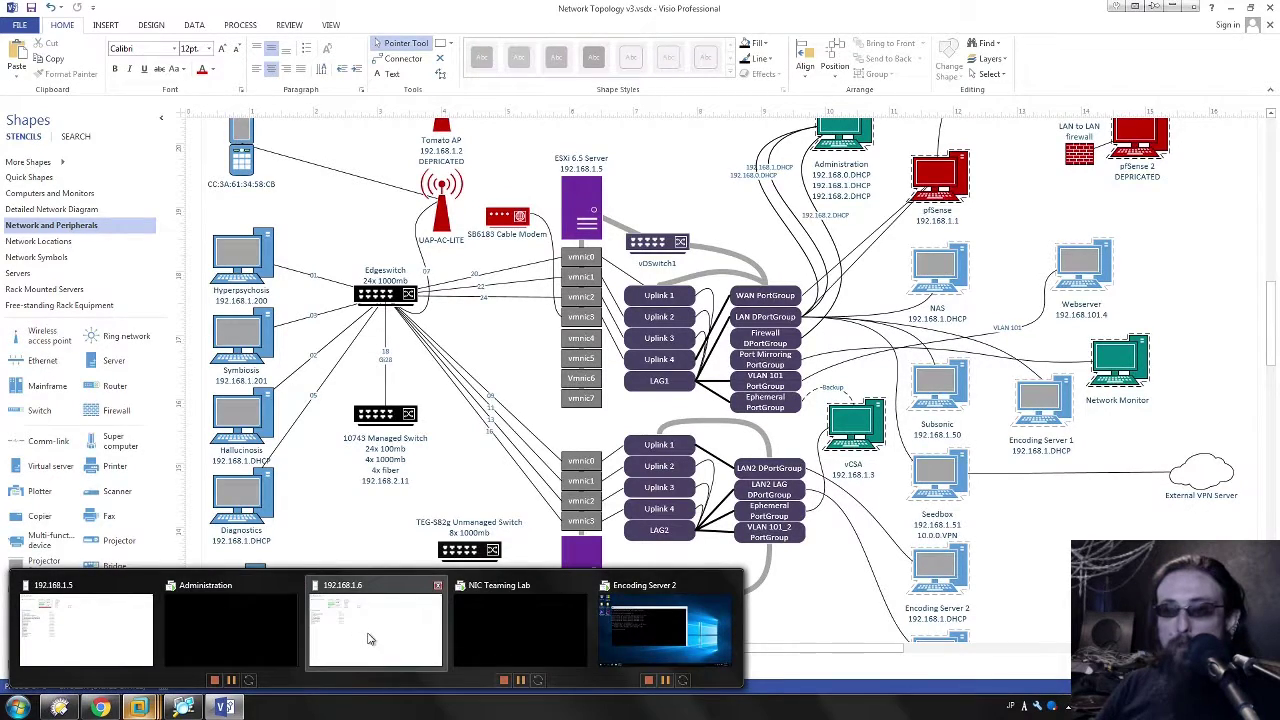
pyautogui.click(224, 619)
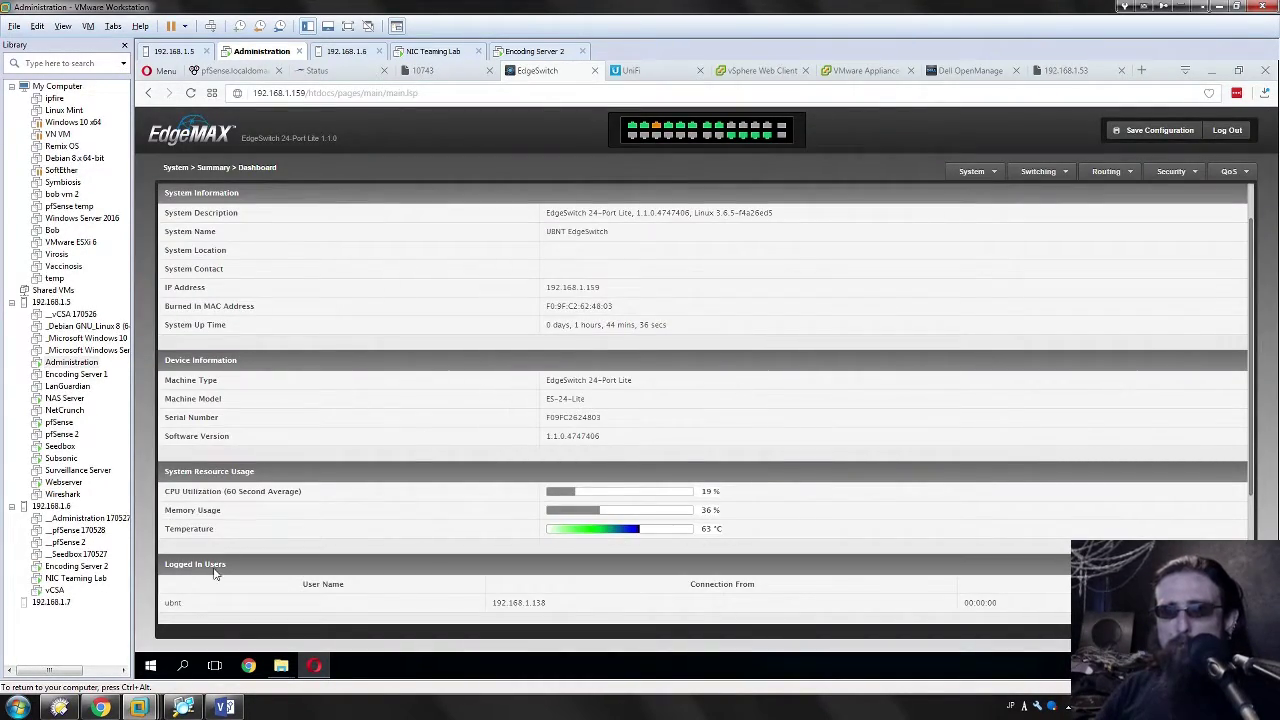
pyautogui.scroll(-2, 600, 460)
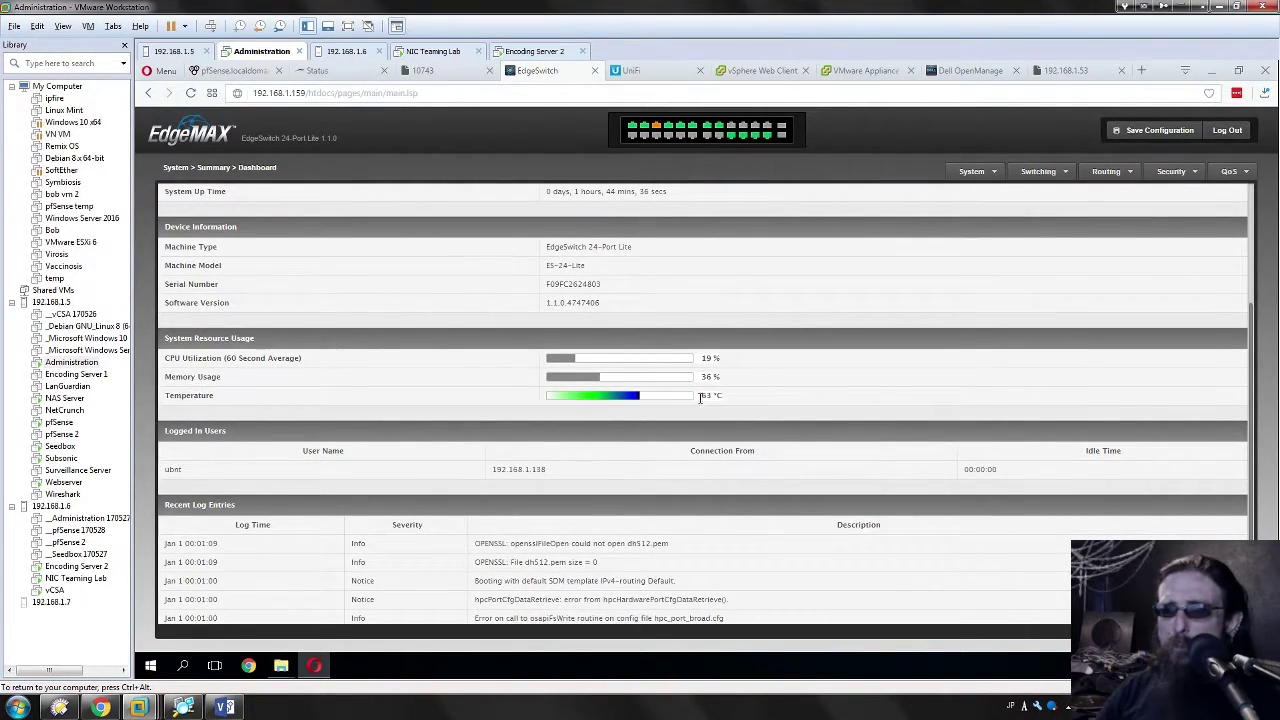
pyautogui.scroll(2, 805, 407)
pyautogui.click(285, 196)
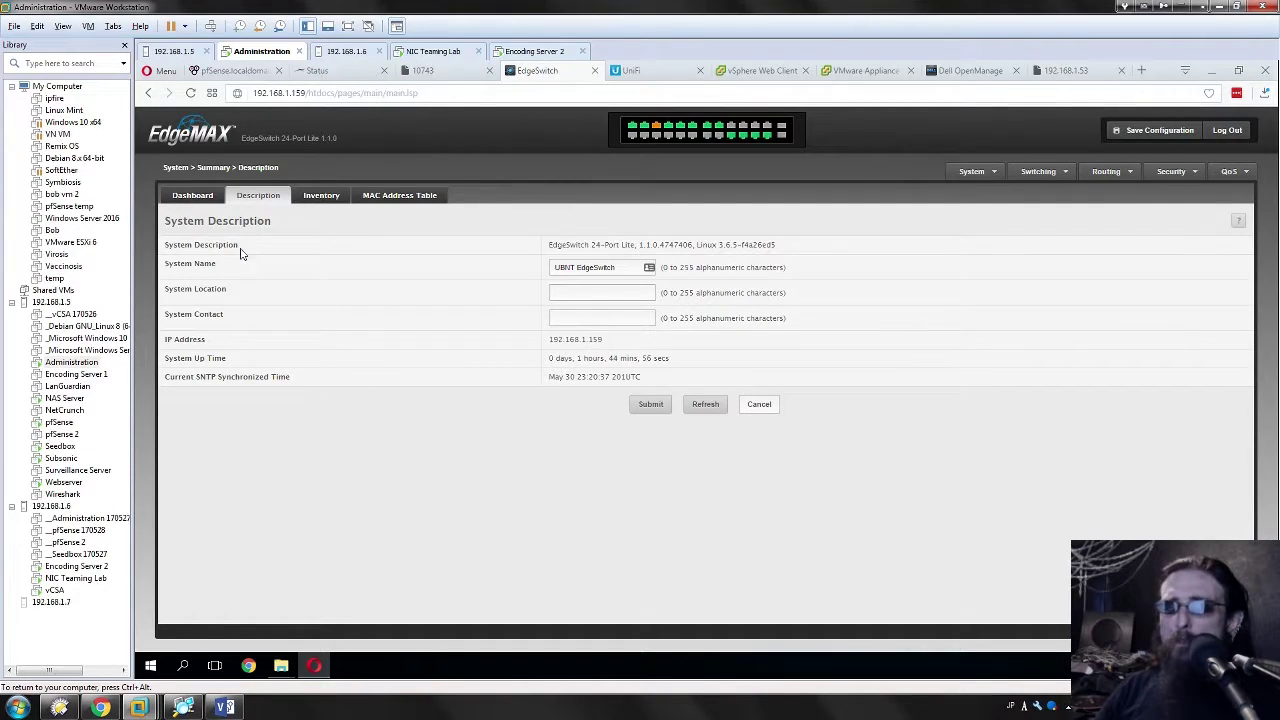
pyautogui.click(181, 202)
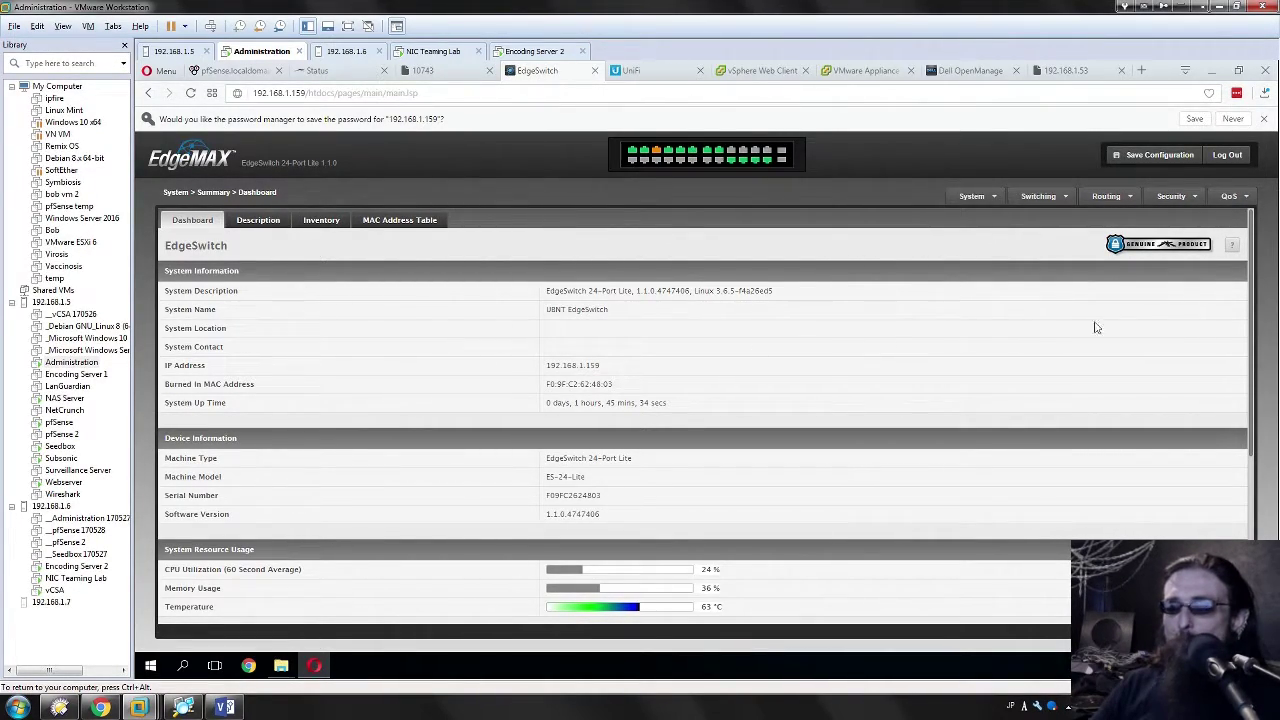
# Step: Compare against the other switch's VLAN settings, then return to the EdgeSwitch system information
pyautogui.scroll(-1, 590, 413)
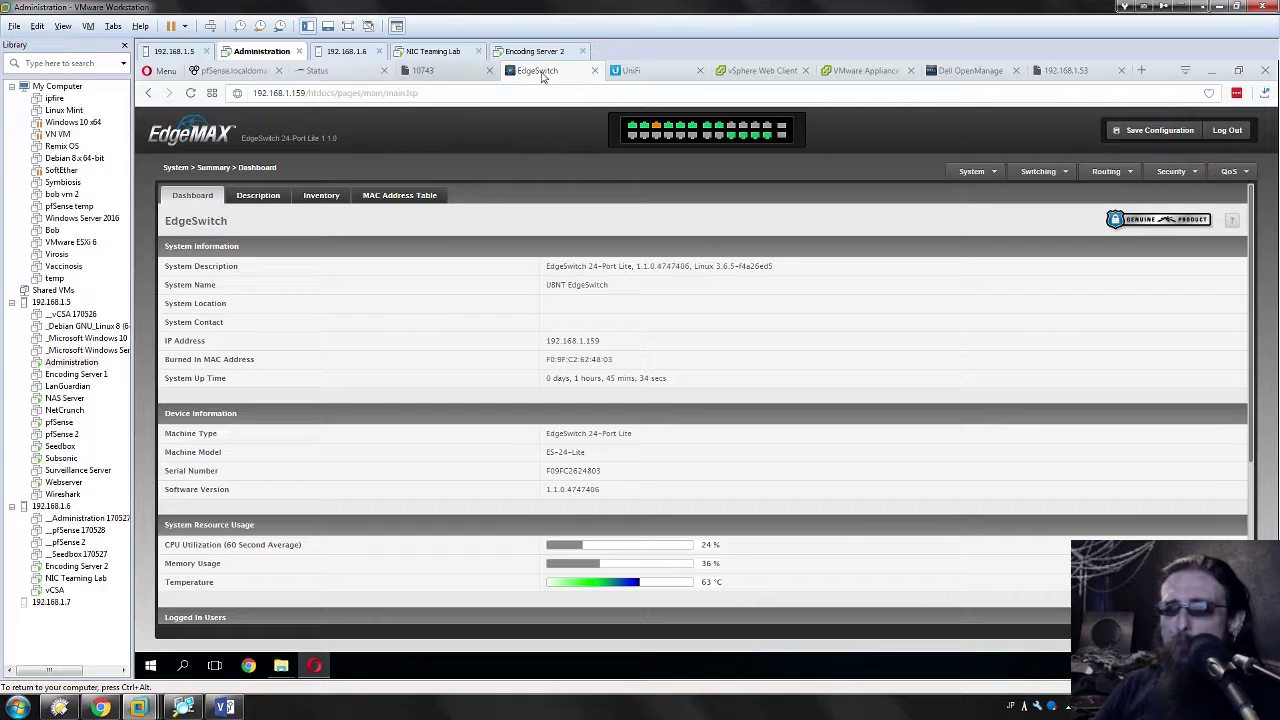
pyautogui.click(452, 70)
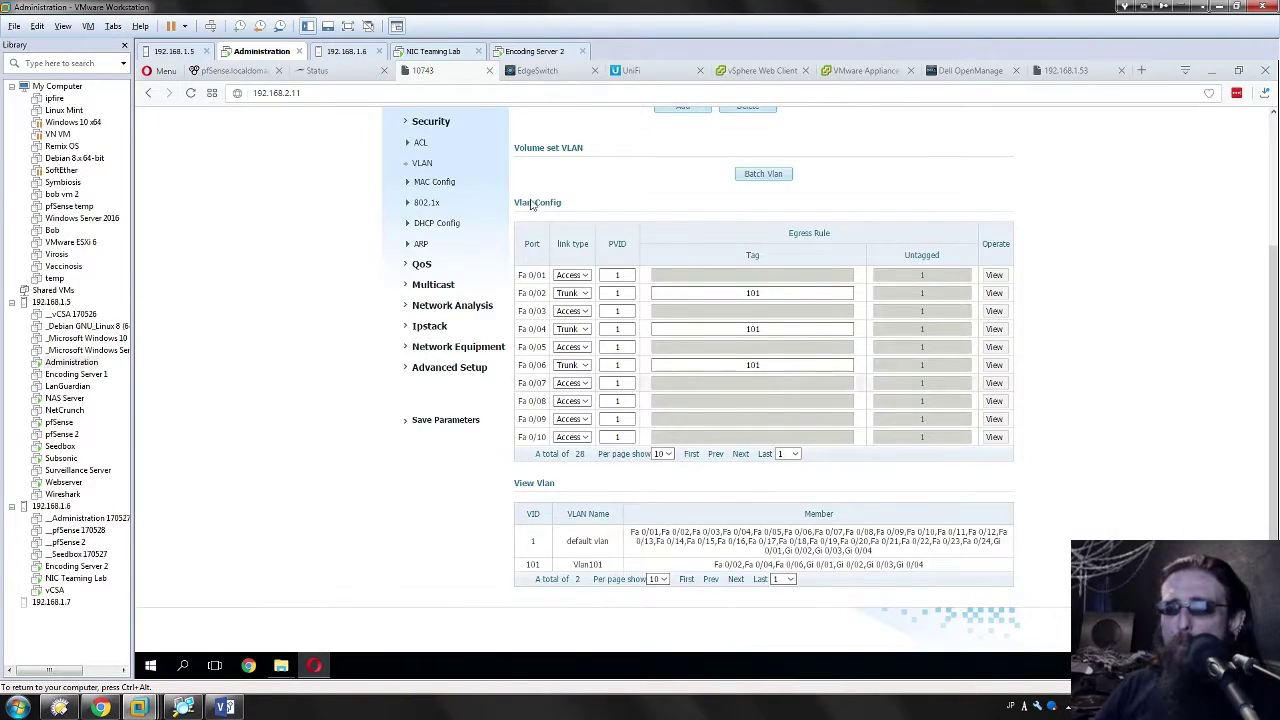
pyautogui.click(519, 82)
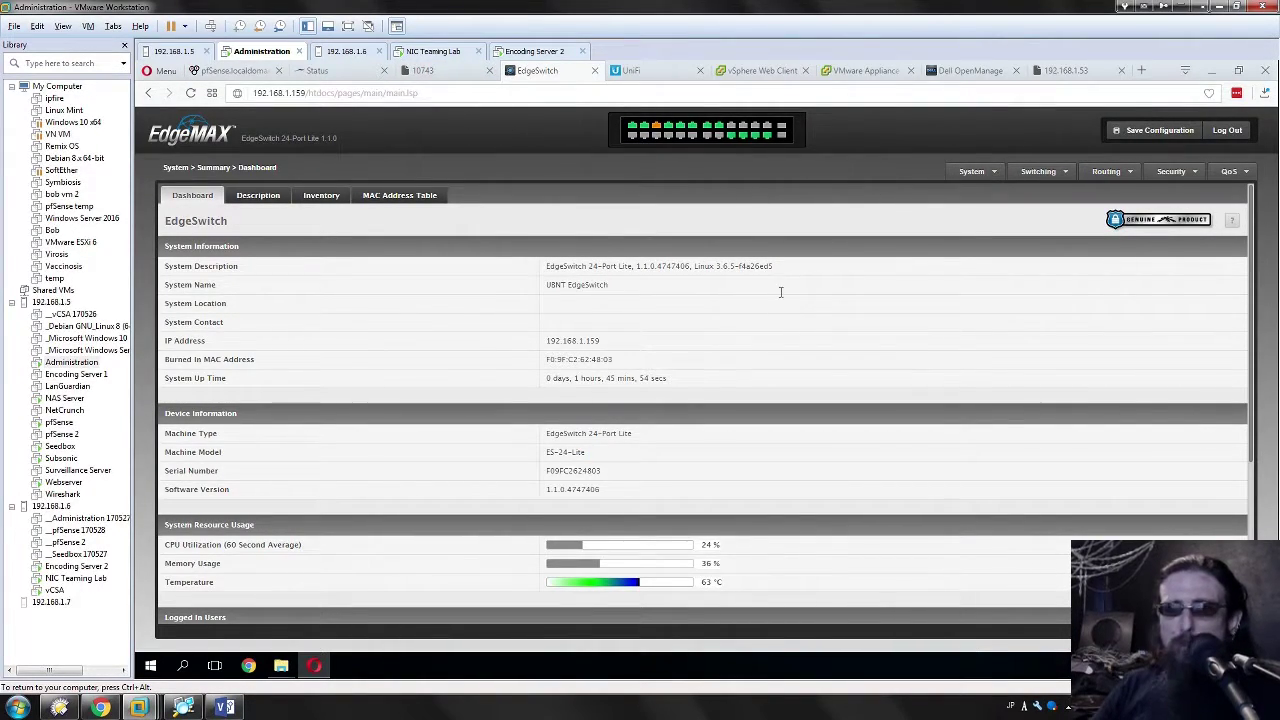
pyautogui.moveTo(781, 395); pyautogui.dragTo(713, 255)
pyautogui.click(836, 330)
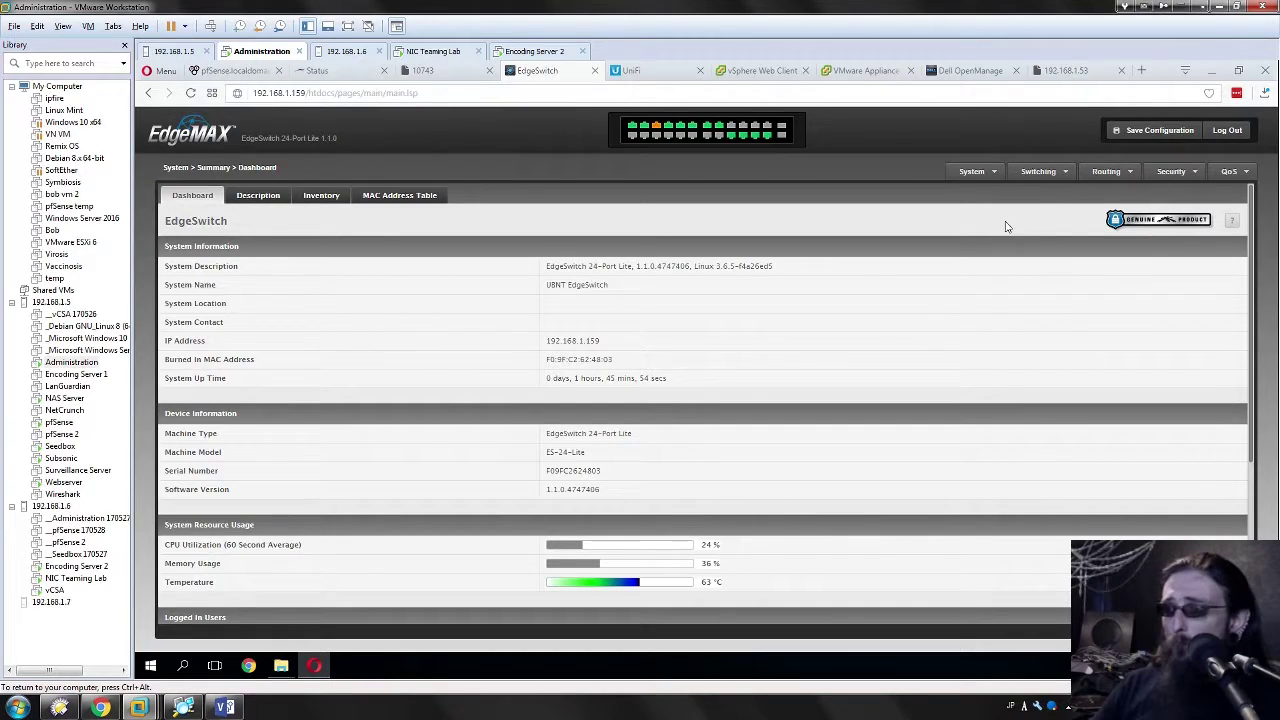
# Step: Load the 1.7.0.4922887 .stk from the share's Downloads folder as backup image and set it next active
pyautogui.click(972, 172)
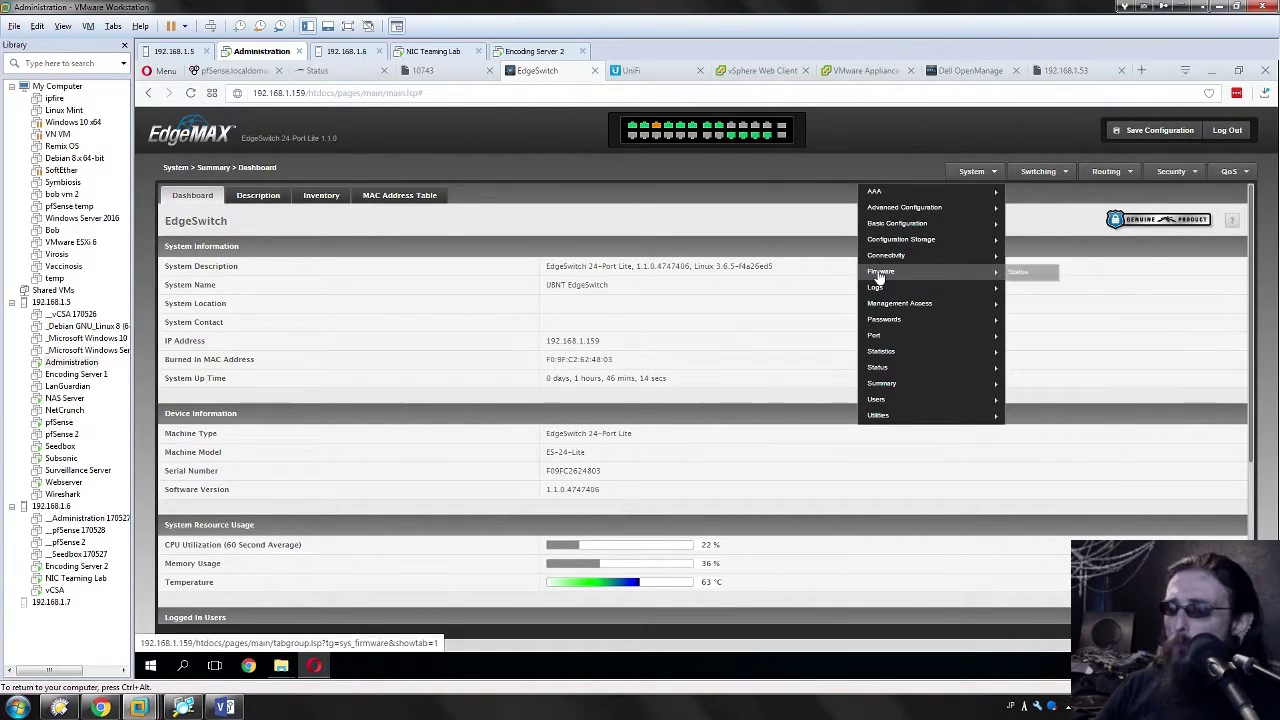
pyautogui.moveTo(877, 272)
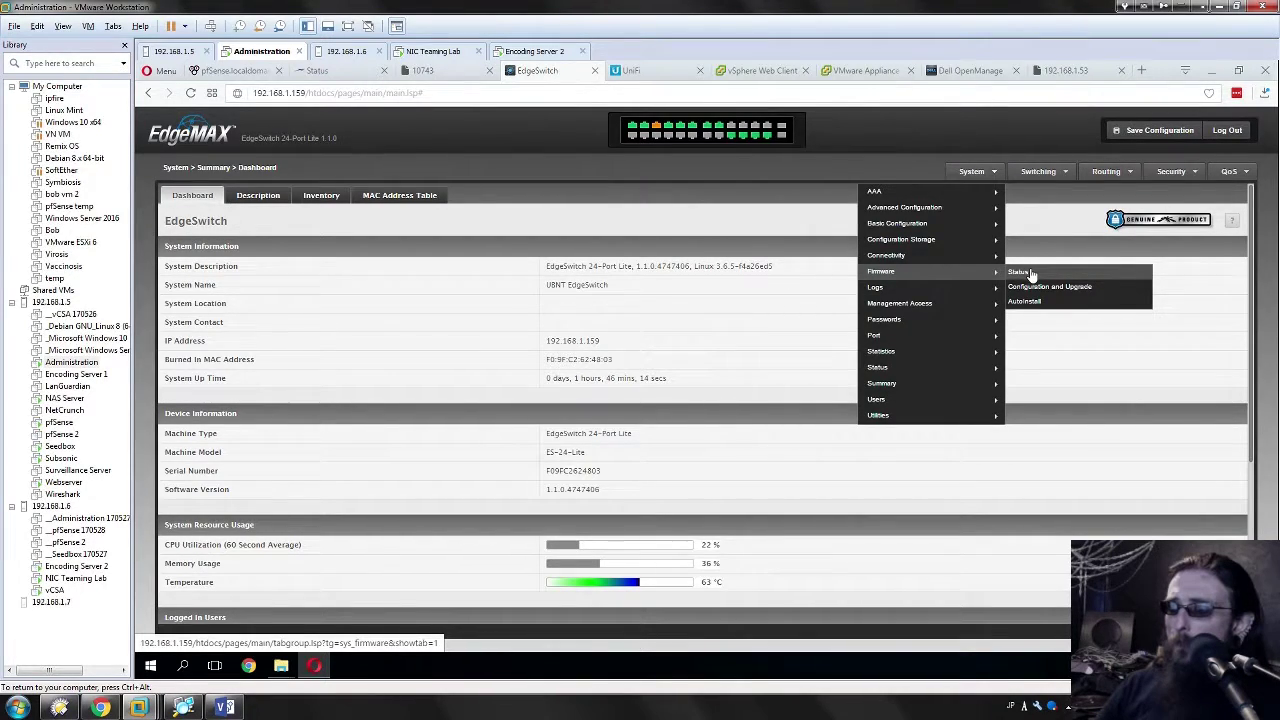
pyautogui.click(1038, 288)
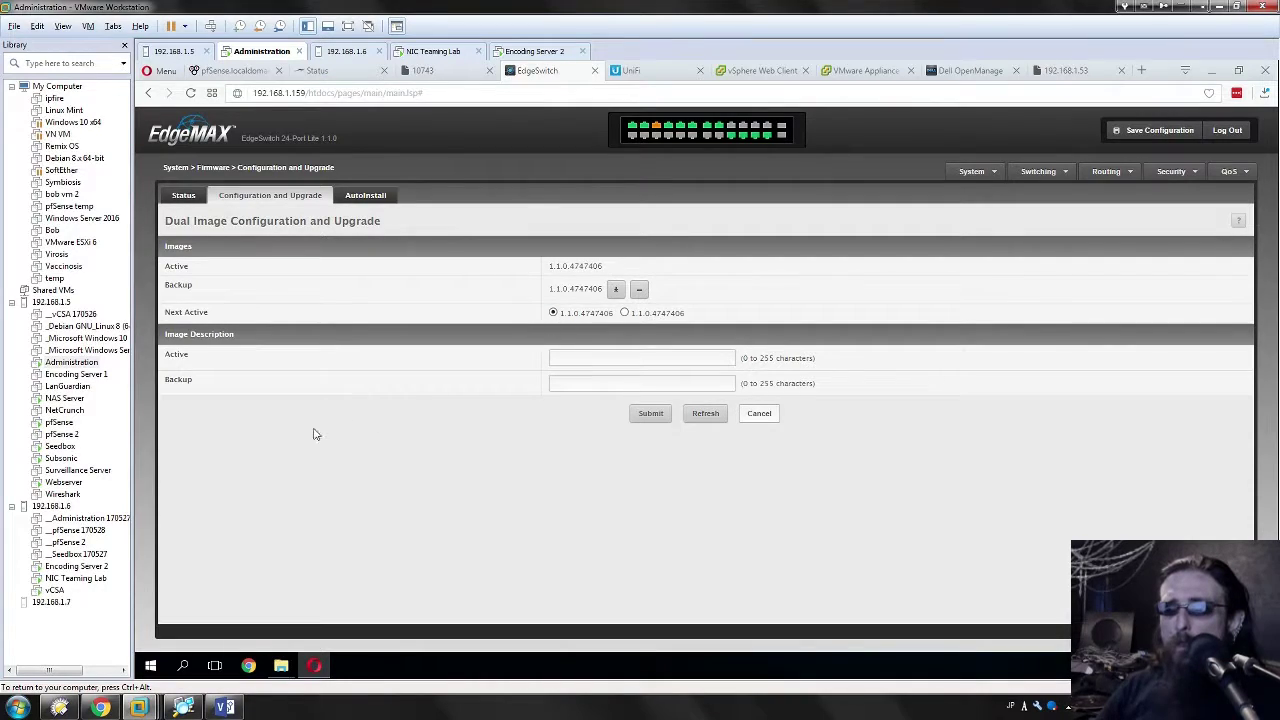
pyautogui.click(614, 290)
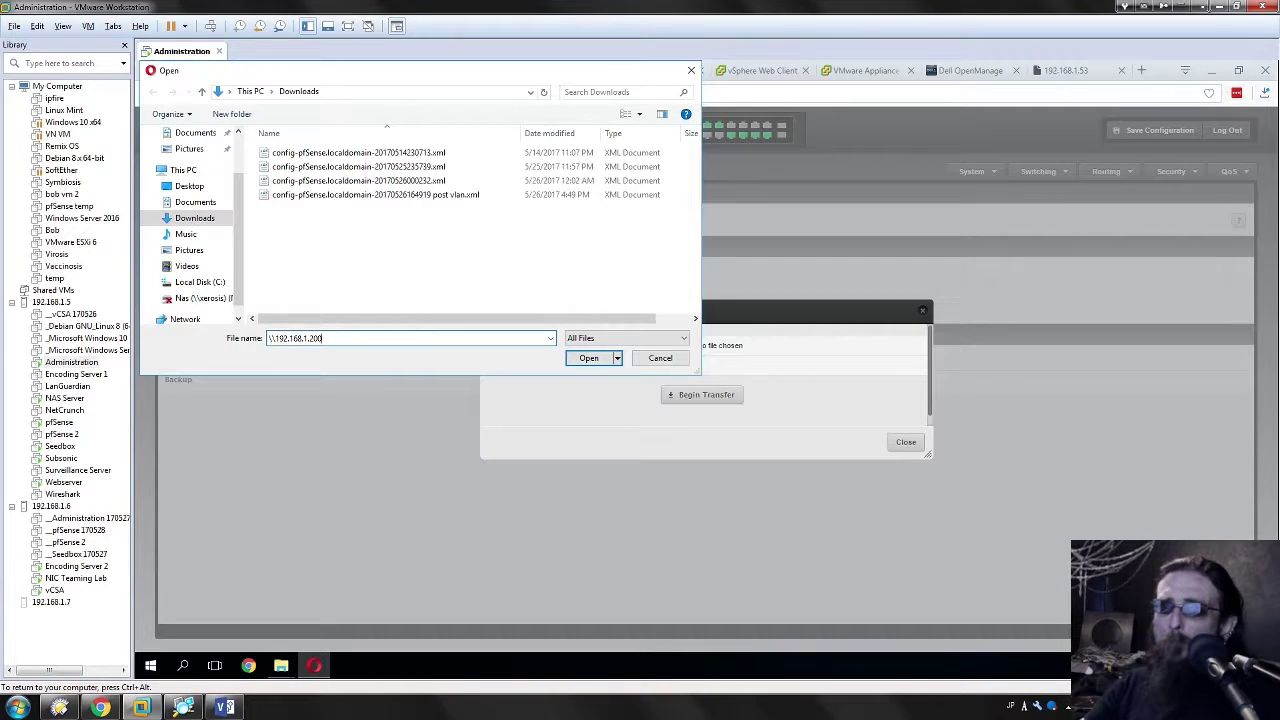
pyautogui.press('Return')
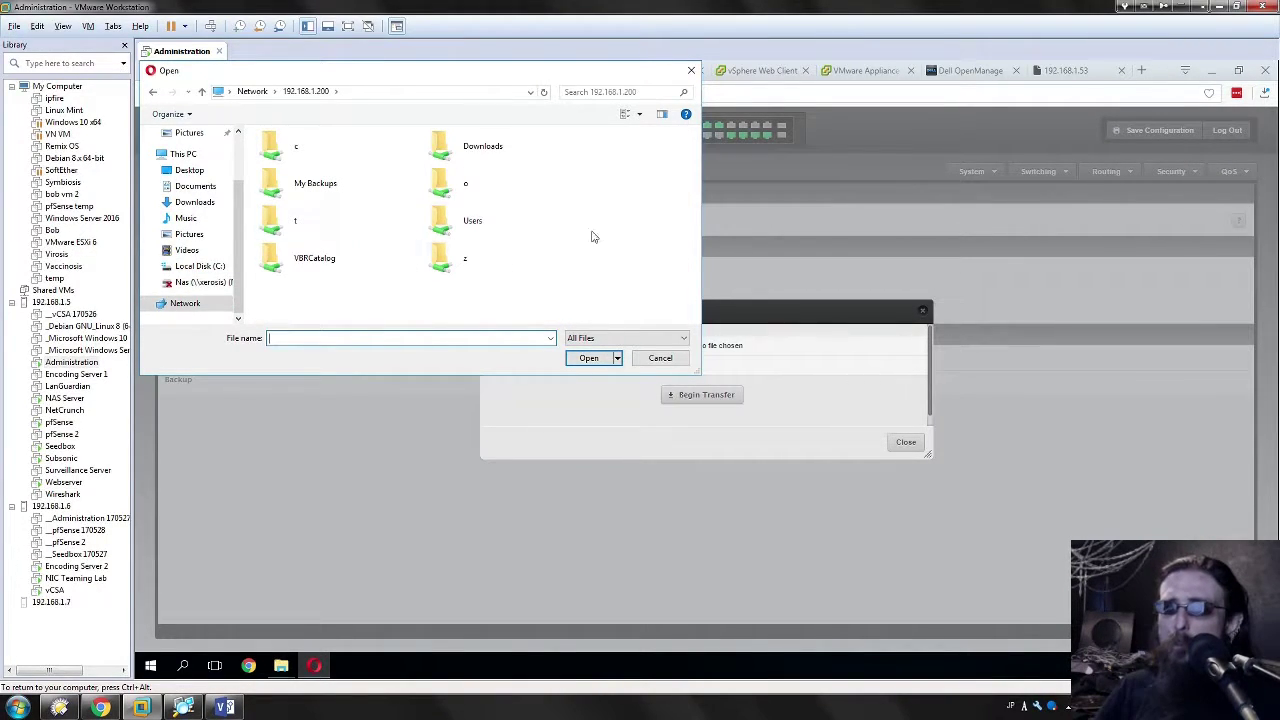
pyautogui.doubleClick(503, 150)
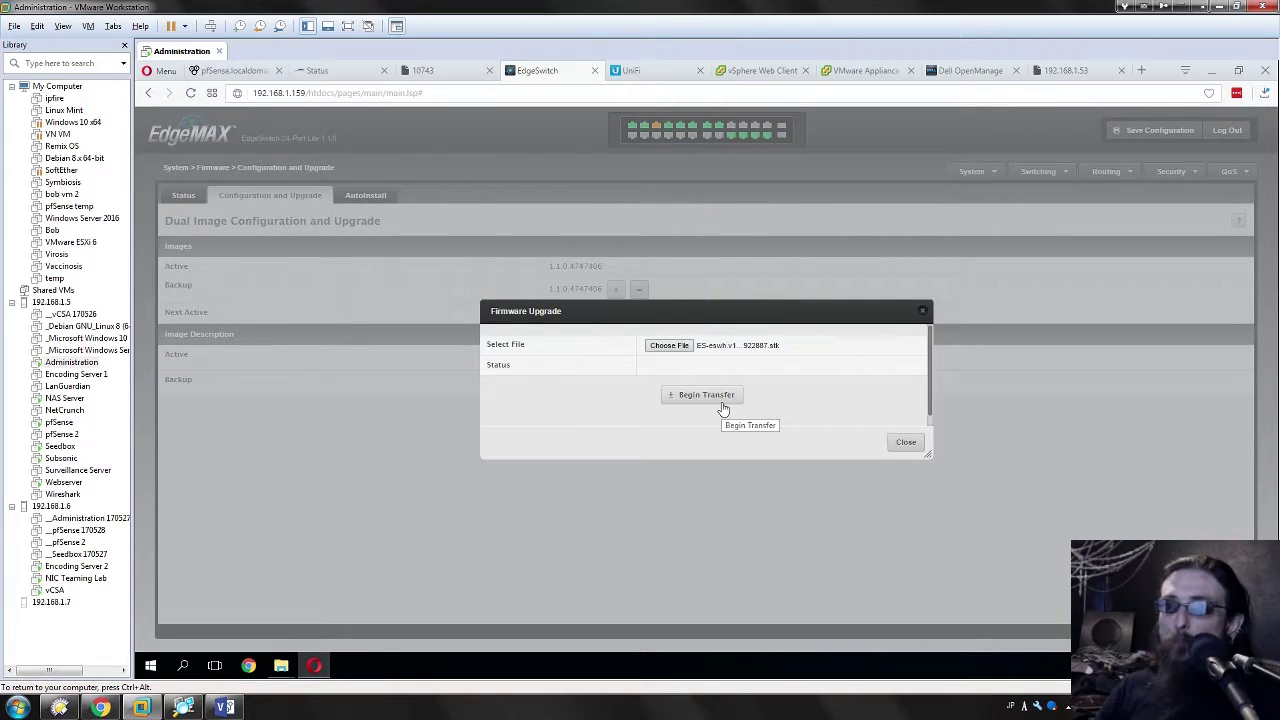
pyautogui.click(721, 403)
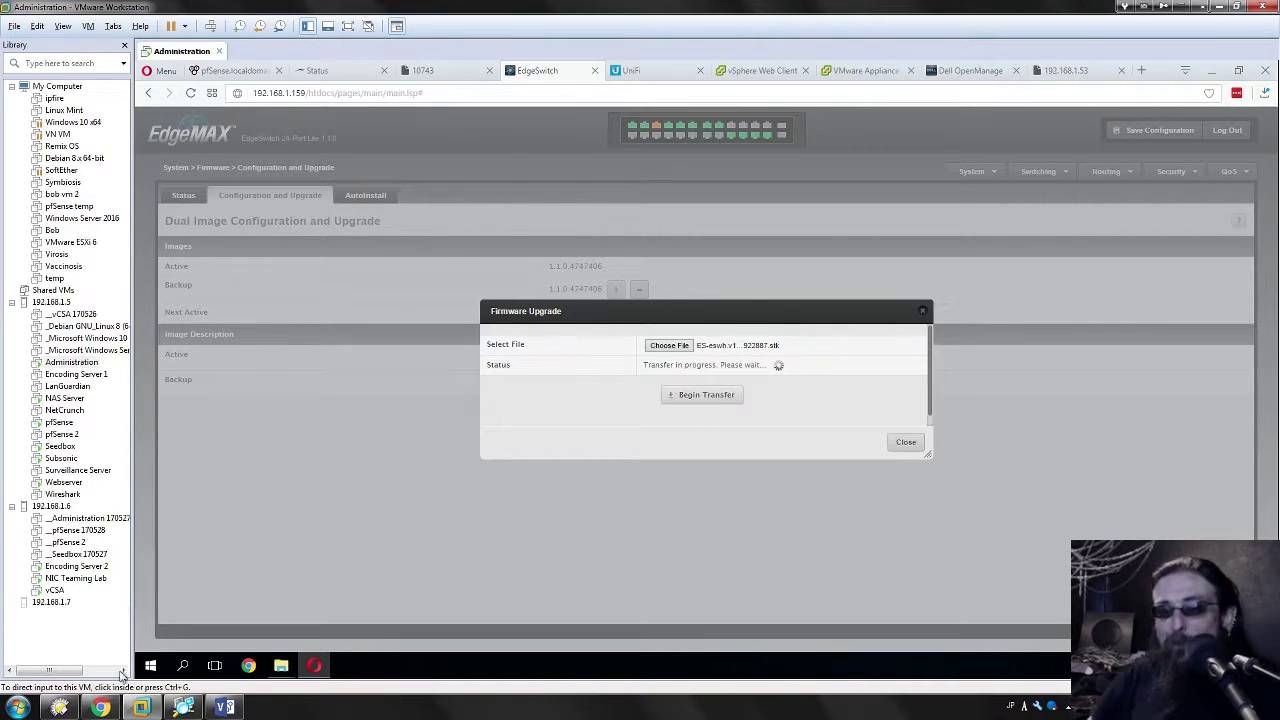
pyautogui.click(723, 471)
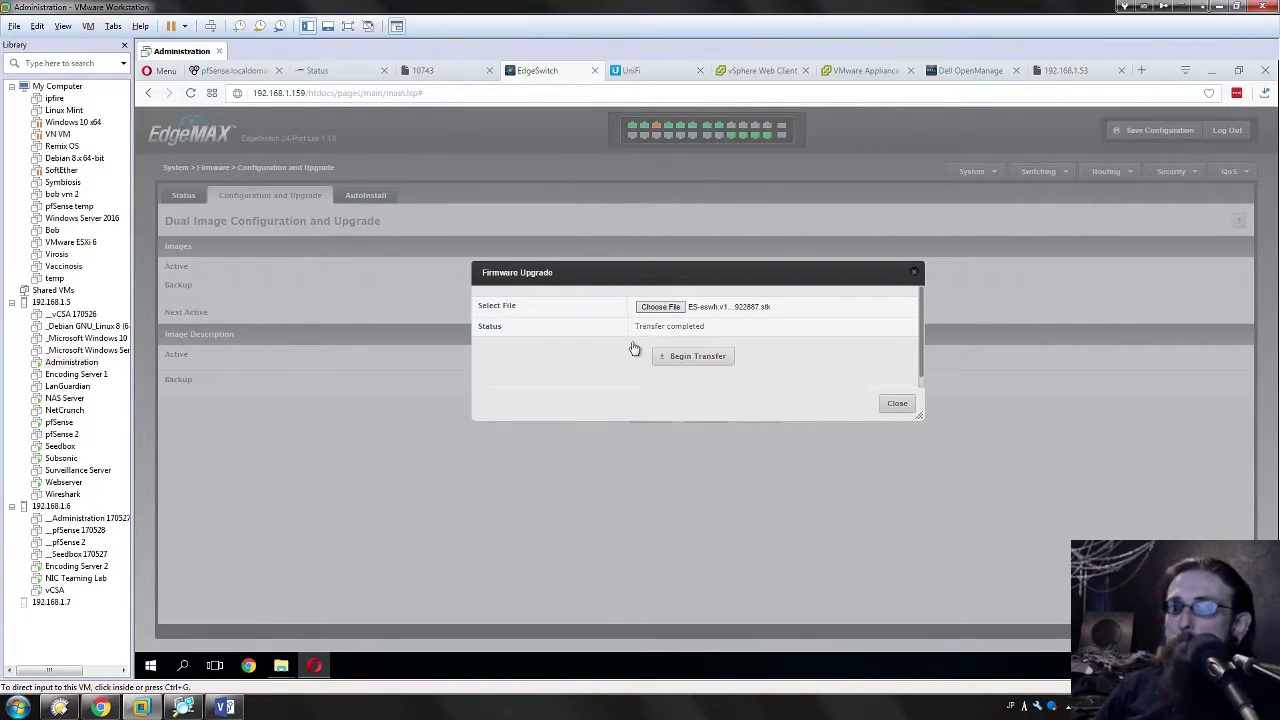
pyautogui.click(886, 408)
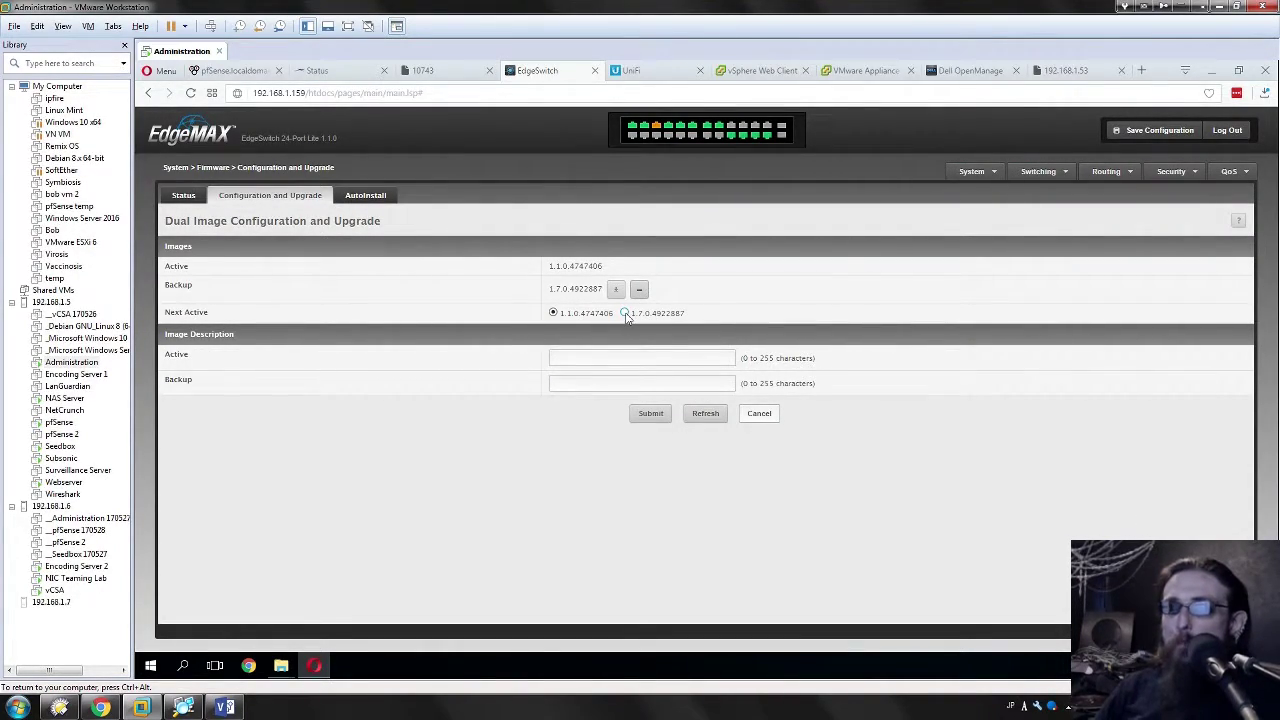
pyautogui.click(649, 414)
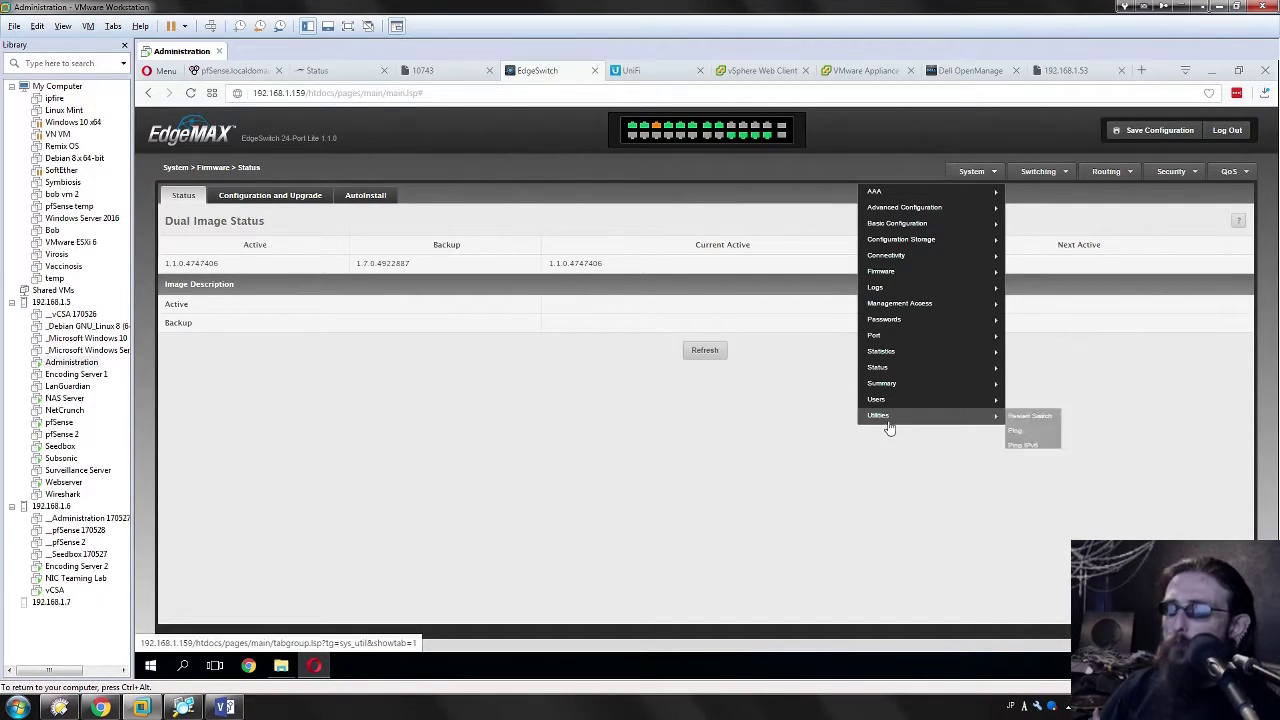
# Step: Restart the switch from the System utilities so it boots firmware 1.7.0.4922887
pyautogui.click(880, 367)
pyautogui.moveTo(970, 205)
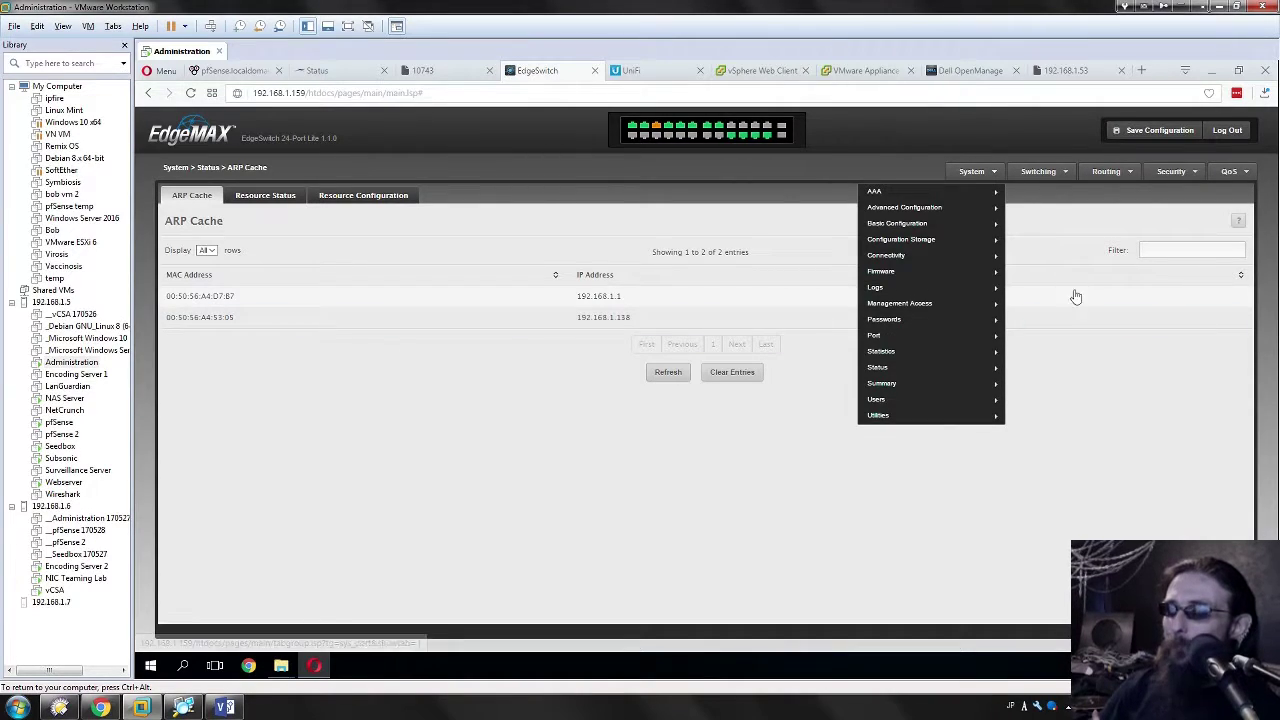
pyautogui.click(970, 172)
pyautogui.moveTo(913, 417)
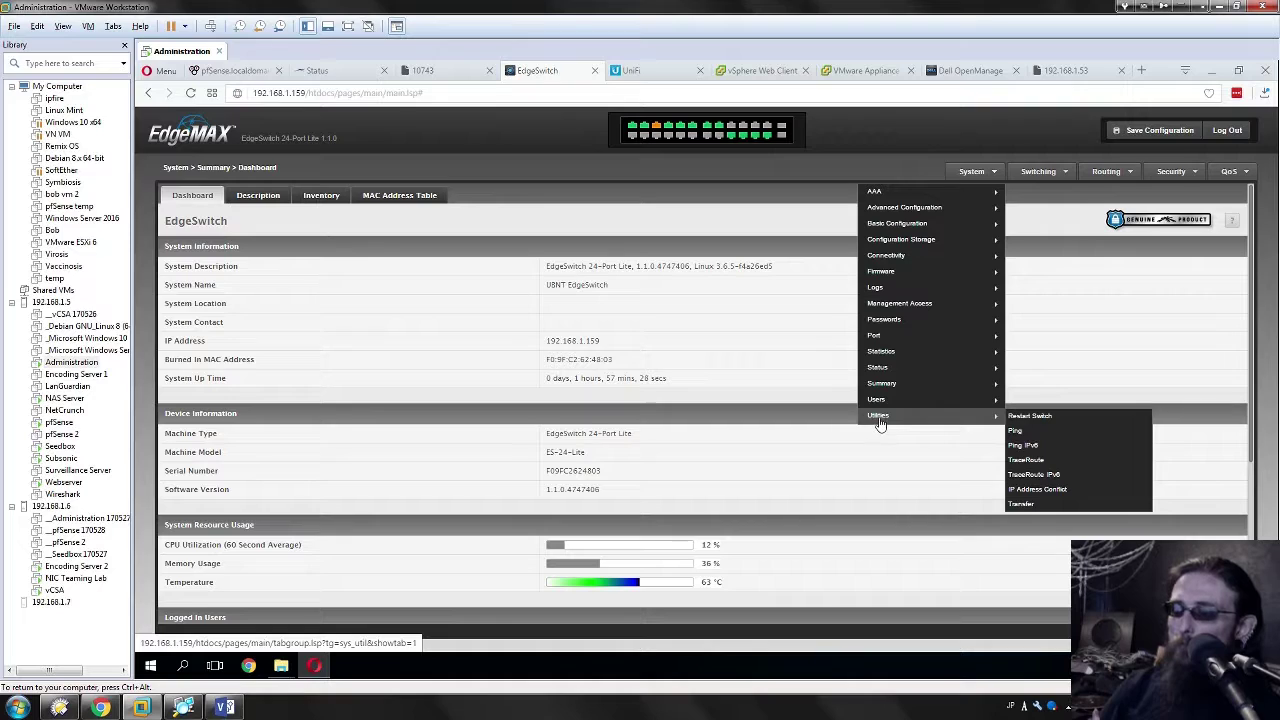
pyautogui.click(1033, 417)
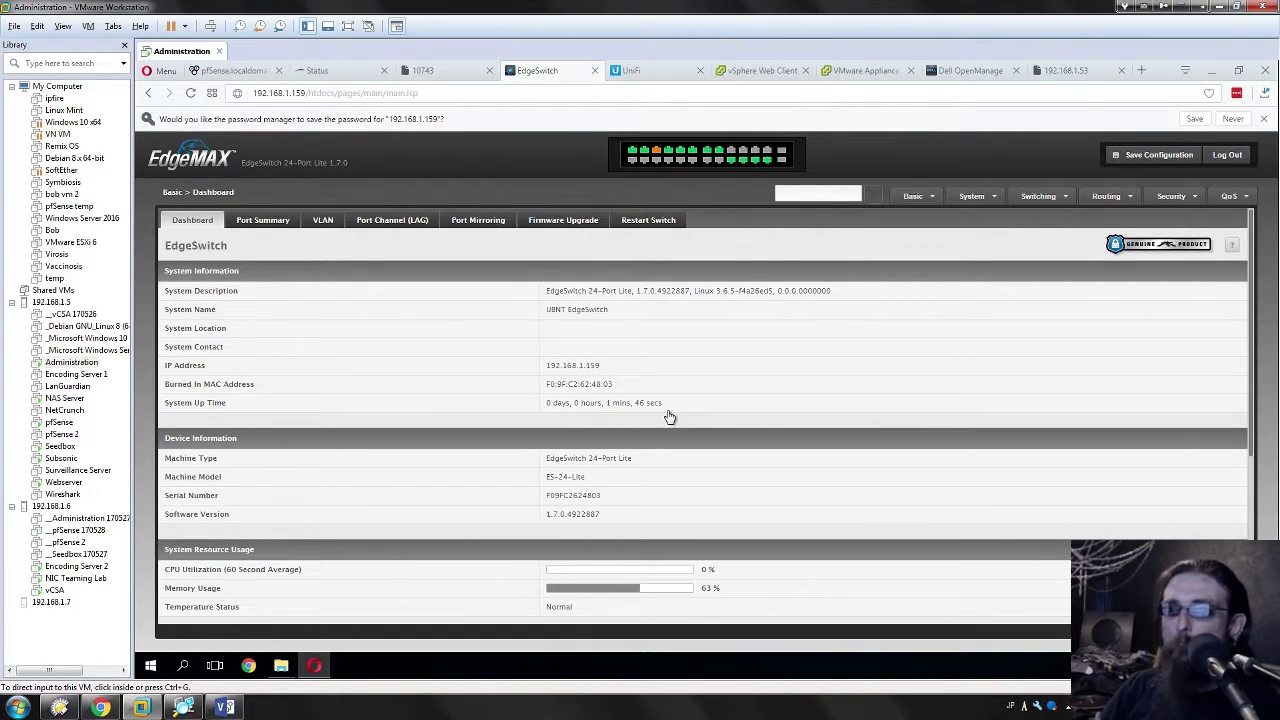
pyautogui.scroll(-1, 622, 406)
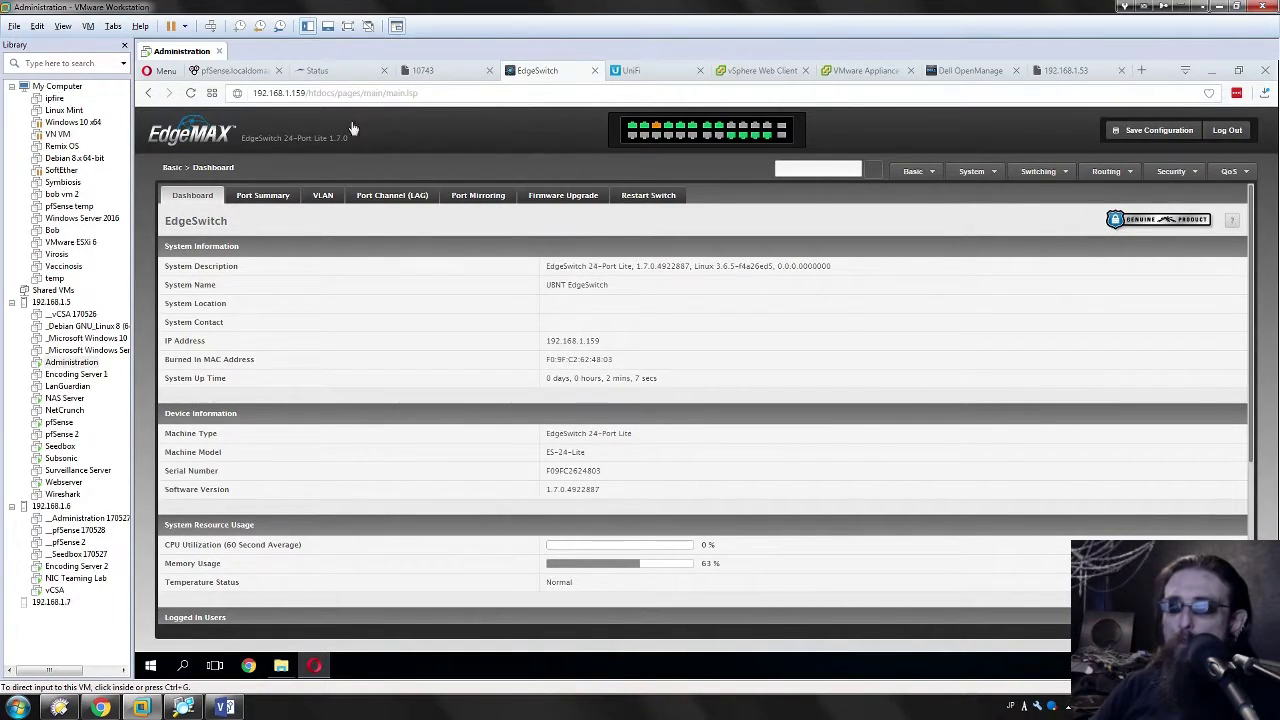
pyautogui.scroll(-3, 367, 485)
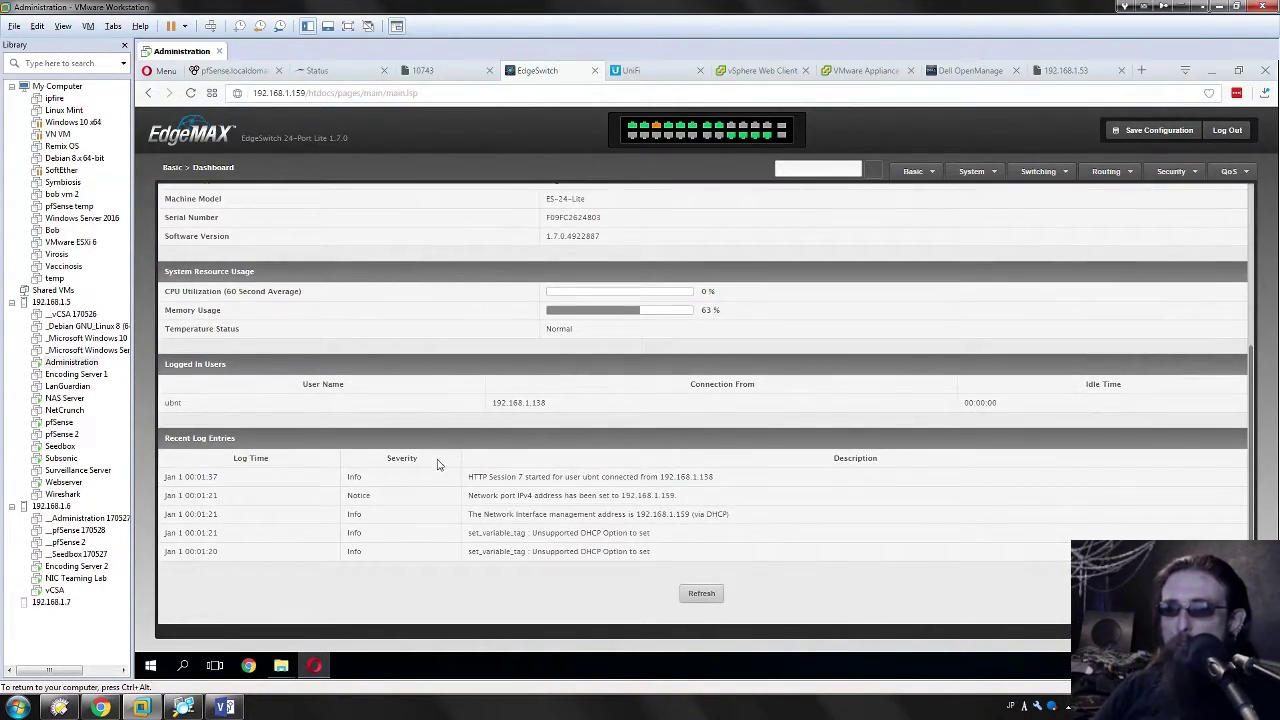
pyautogui.scroll(3, 436, 463)
pyautogui.scroll(-3, 371, 443)
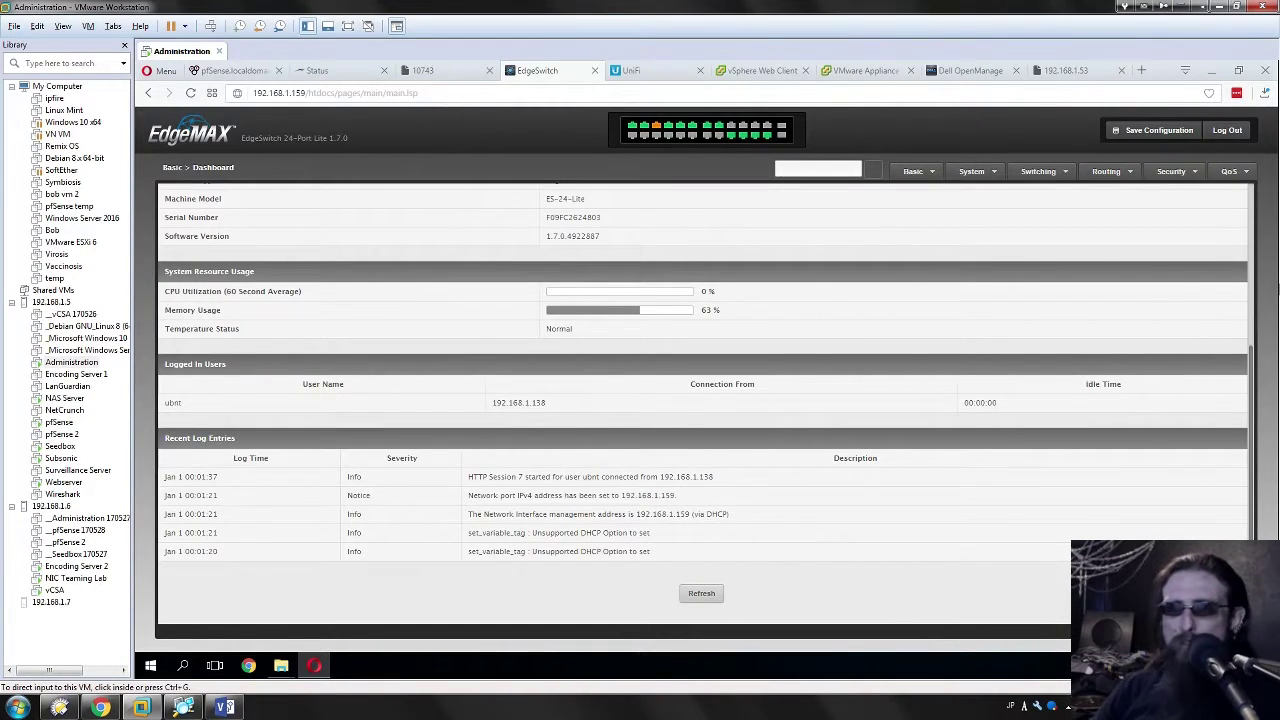
pyautogui.scroll(3, 394, 470)
pyautogui.scroll(-3, 395, 490)
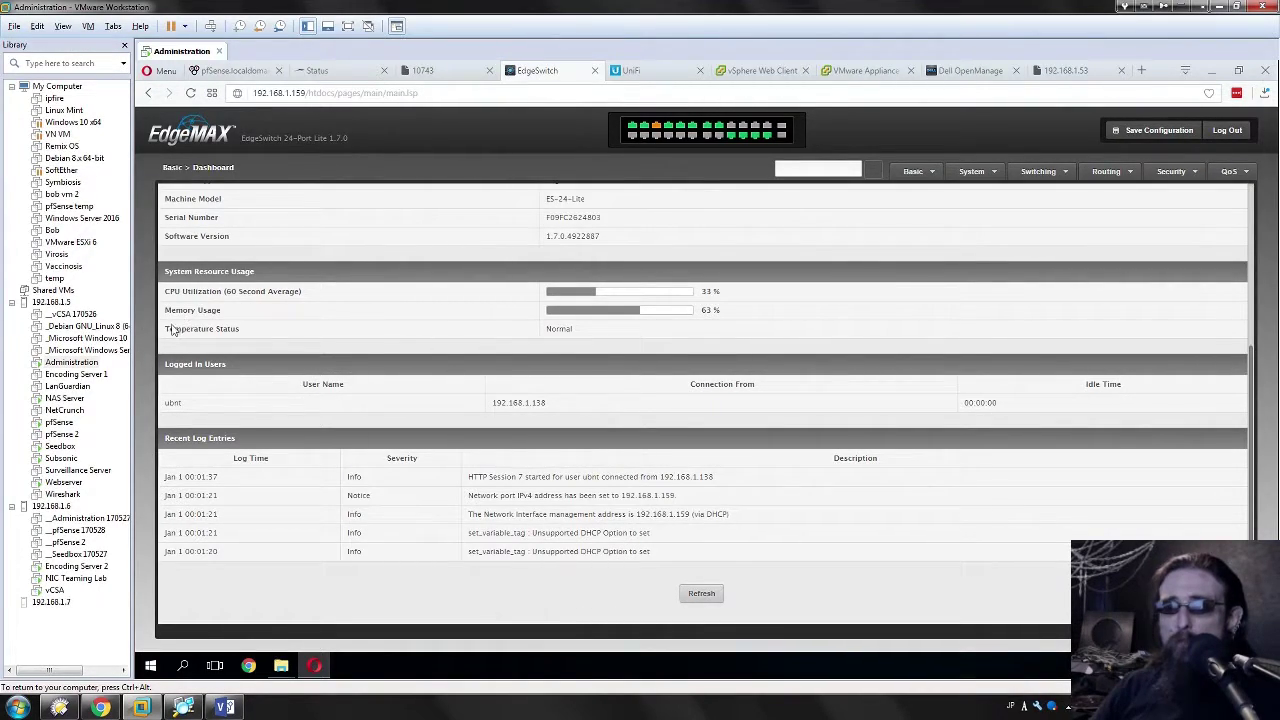
pyautogui.moveTo(171, 326); pyautogui.dragTo(630, 344)
pyautogui.click(565, 328)
pyautogui.moveTo(547, 330); pyautogui.dragTo(715, 328)
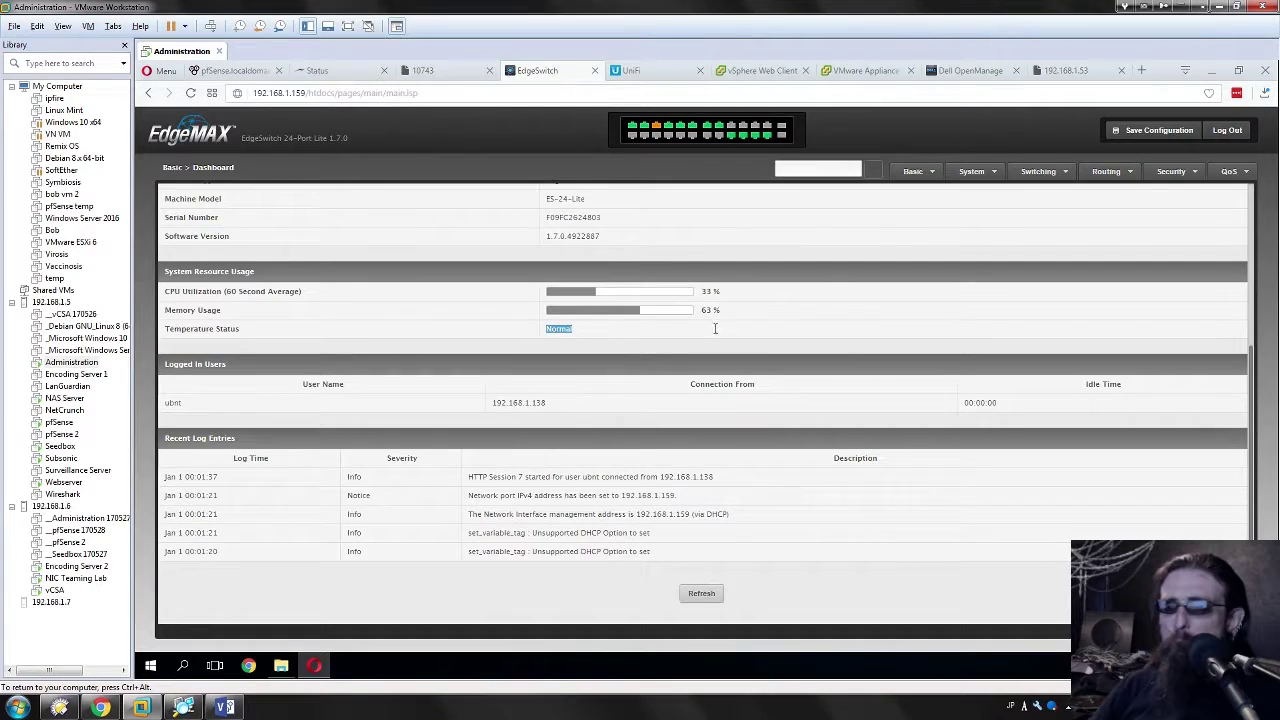
pyautogui.click(781, 350)
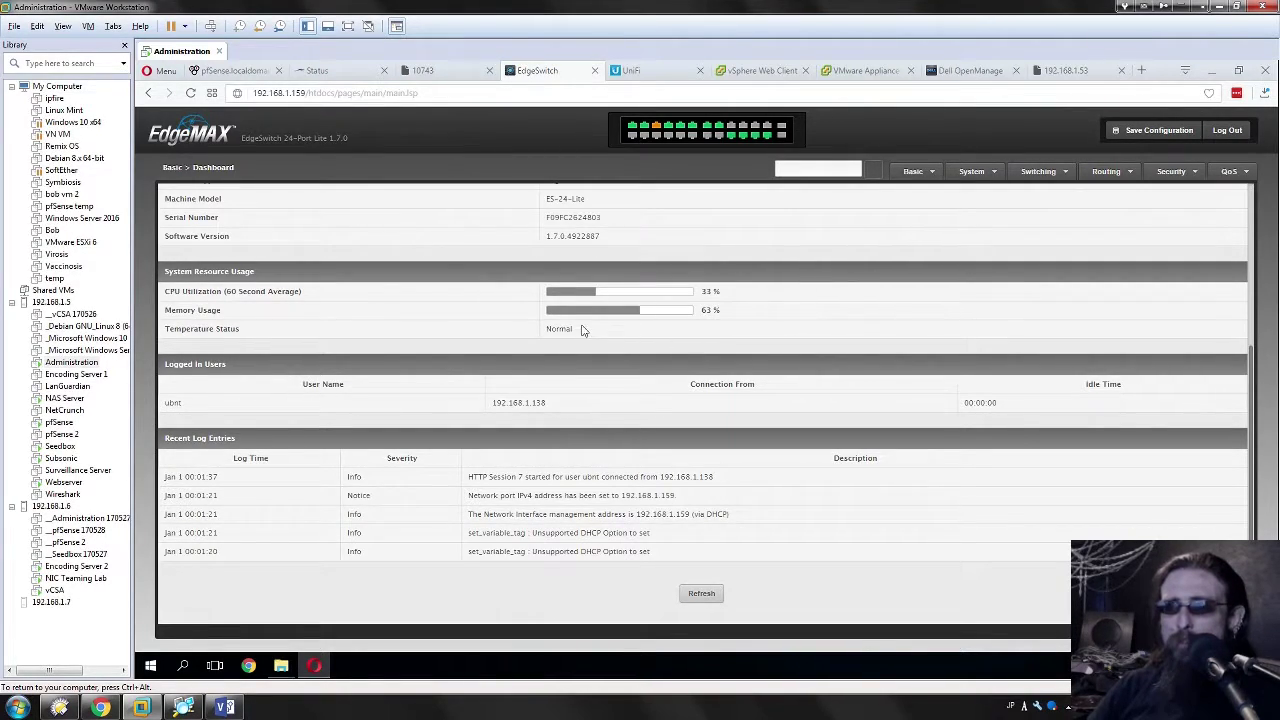
pyautogui.moveTo(547, 330); pyautogui.dragTo(572, 330)
pyautogui.click(720, 338)
pyautogui.click(600, 337)
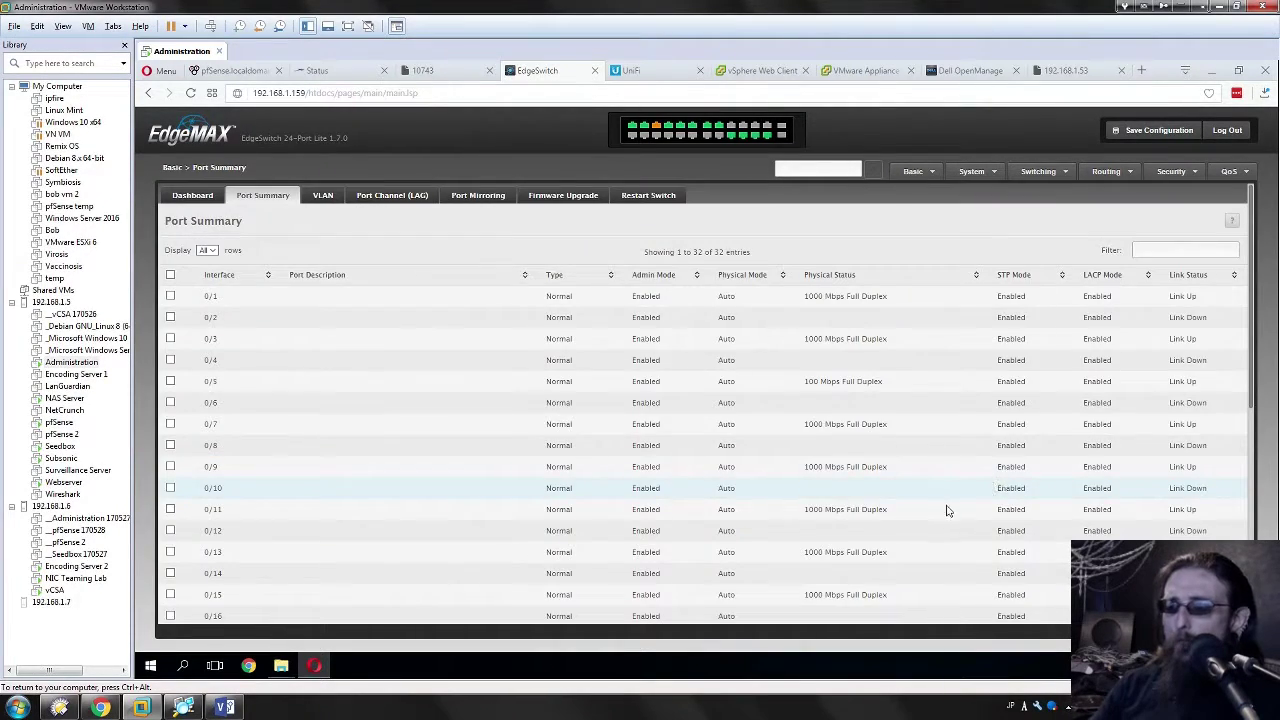
# Step: Check the port 0/22 row on the Switch Configuration page, then return to the dashboard
pyautogui.scroll(-3, 822, 565)
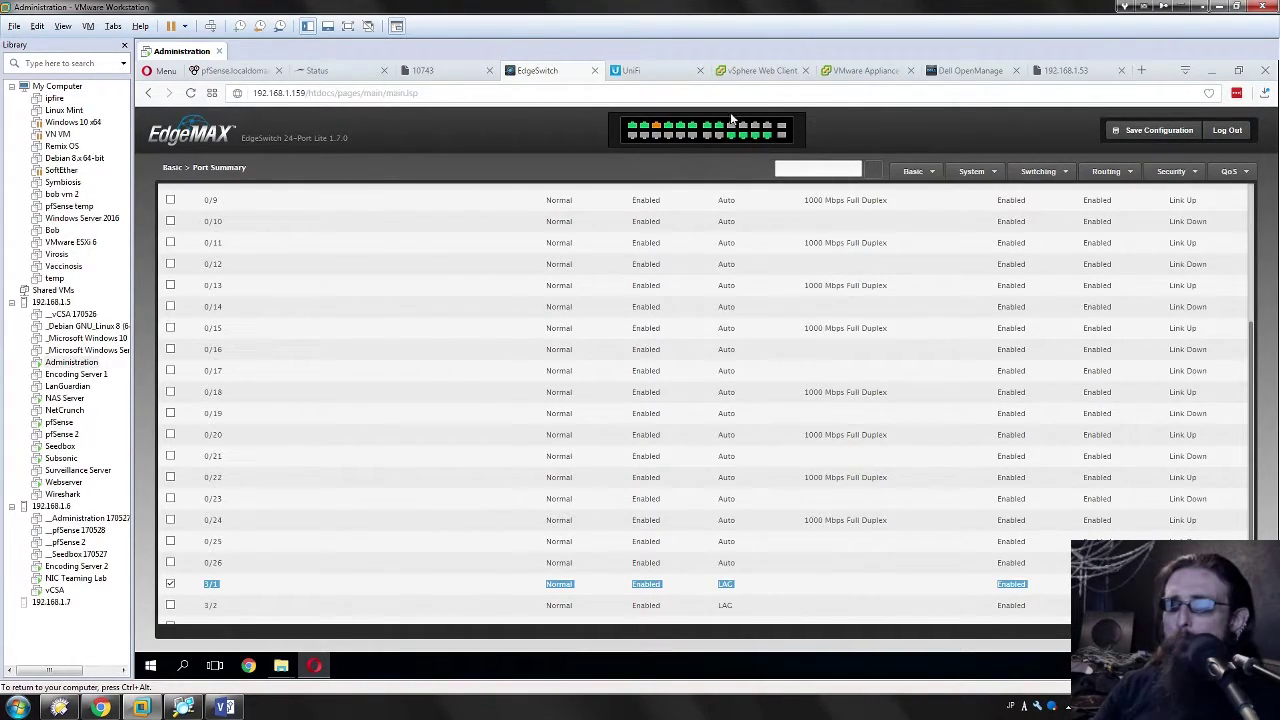
pyautogui.moveTo(690, 132)
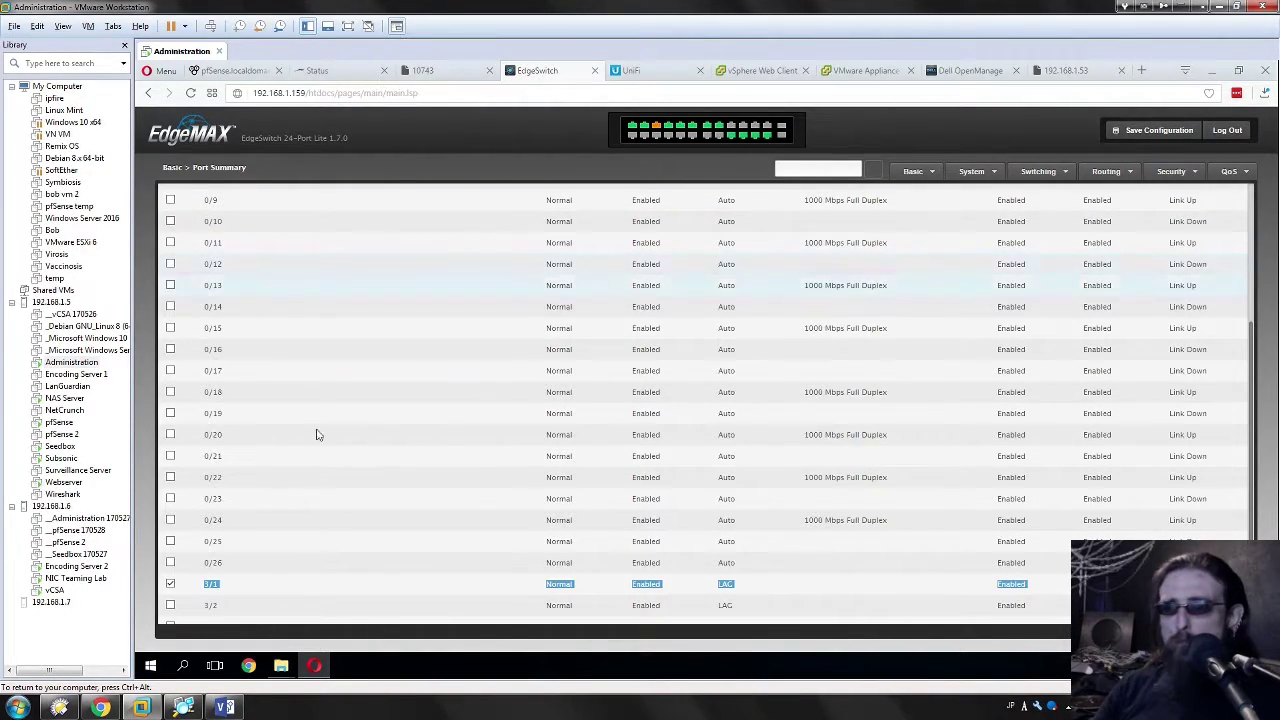
pyautogui.click(737, 477)
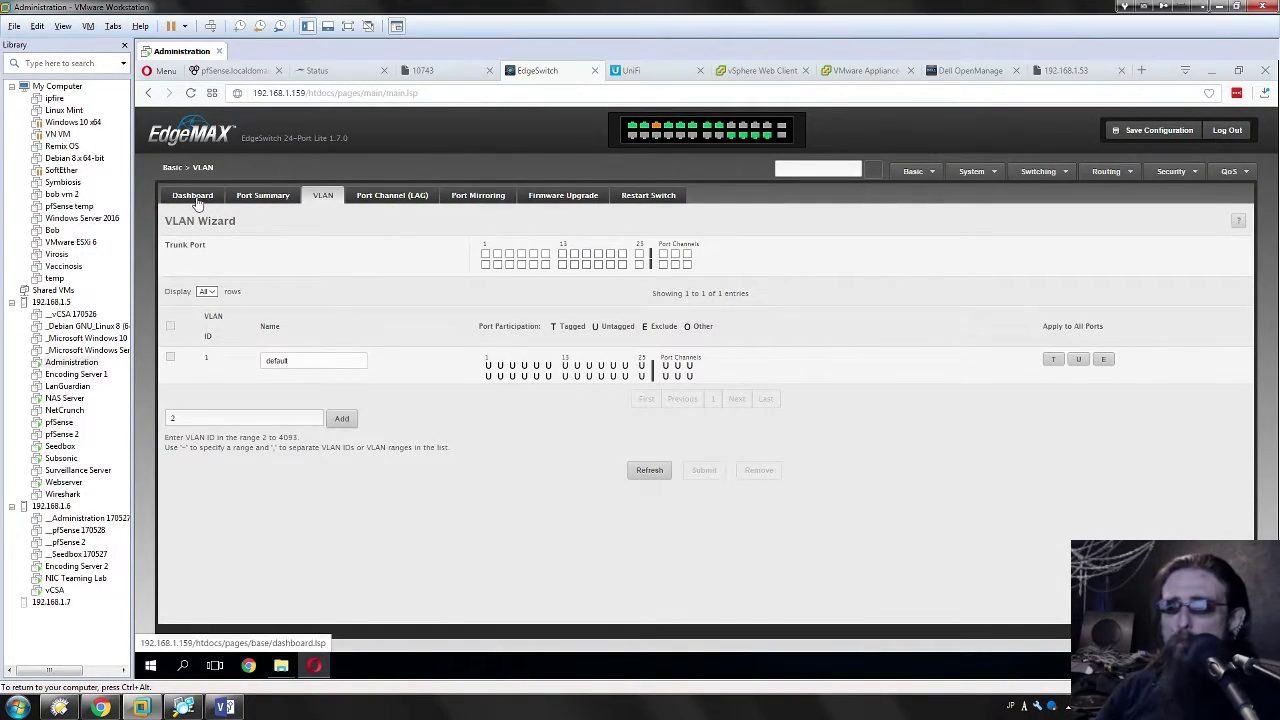
pyautogui.click(193, 195)
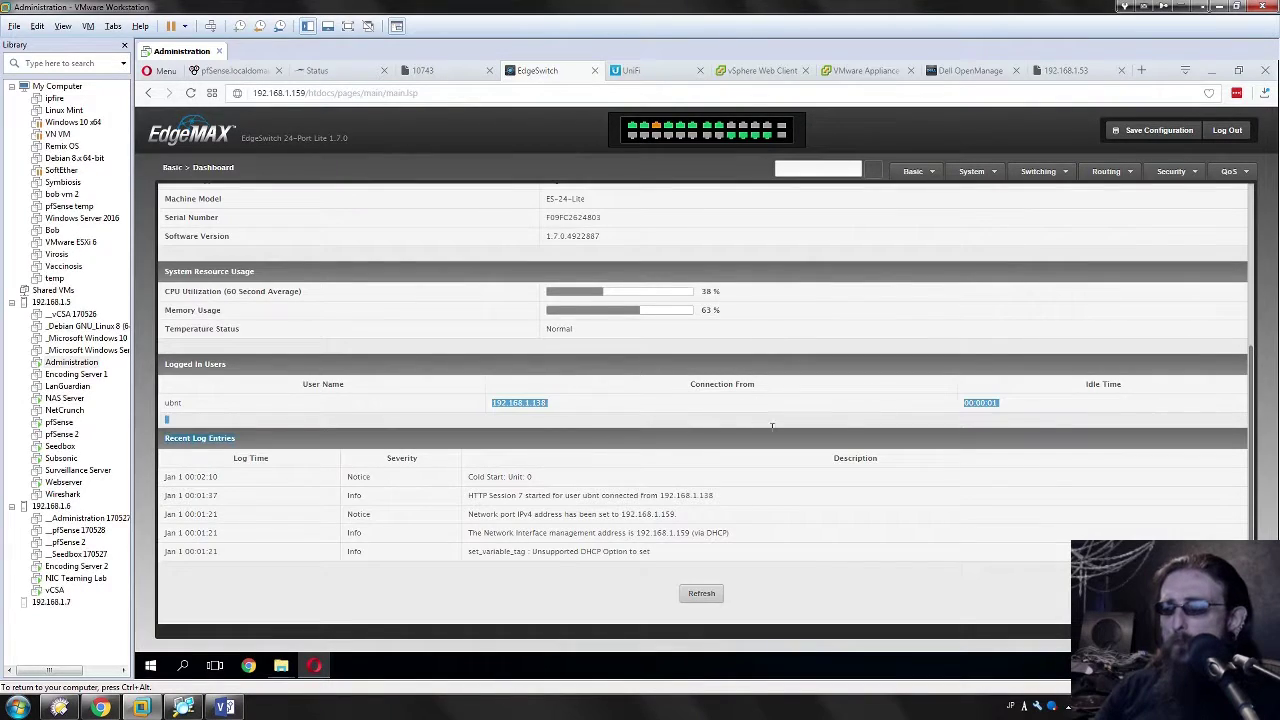
pyautogui.scroll(5, 735, 410)
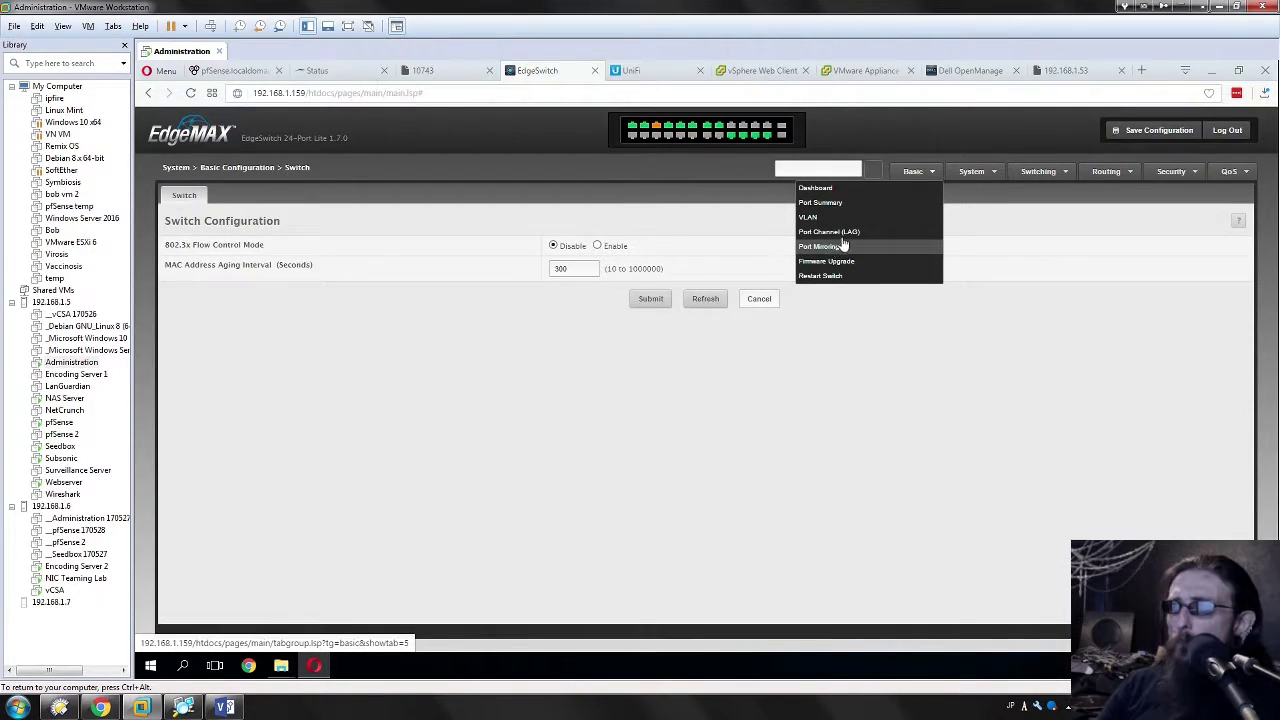
# Step: Set the IPv4 network configuration protocol to None and acknowledge the reset warning
pyautogui.click(967, 203)
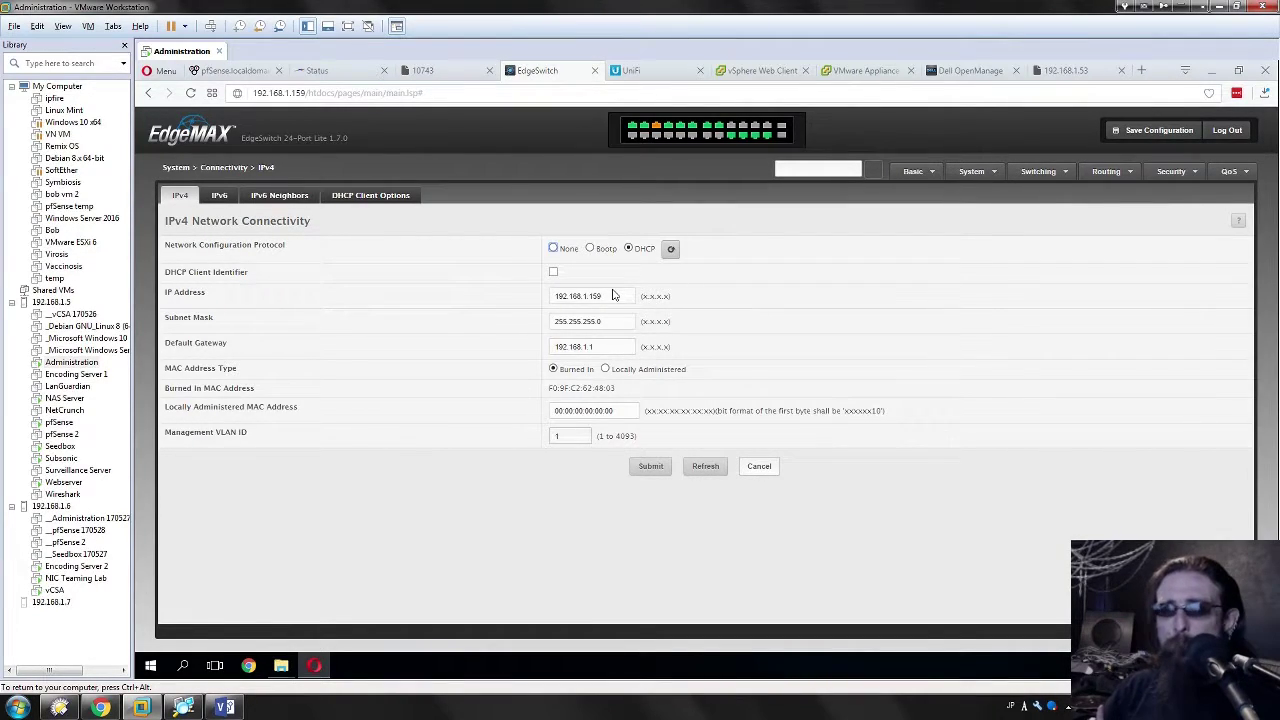
pyautogui.tripleClick(315, 245)
pyautogui.click(640, 247)
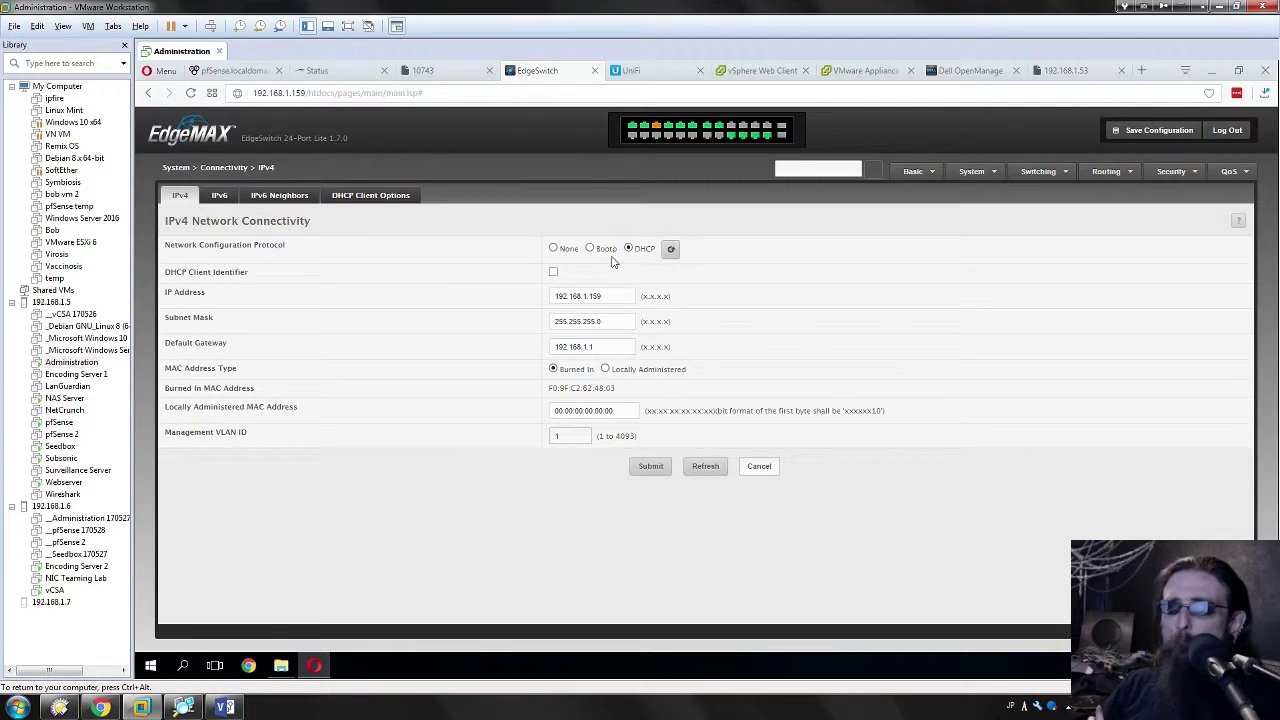
pyautogui.click(555, 249)
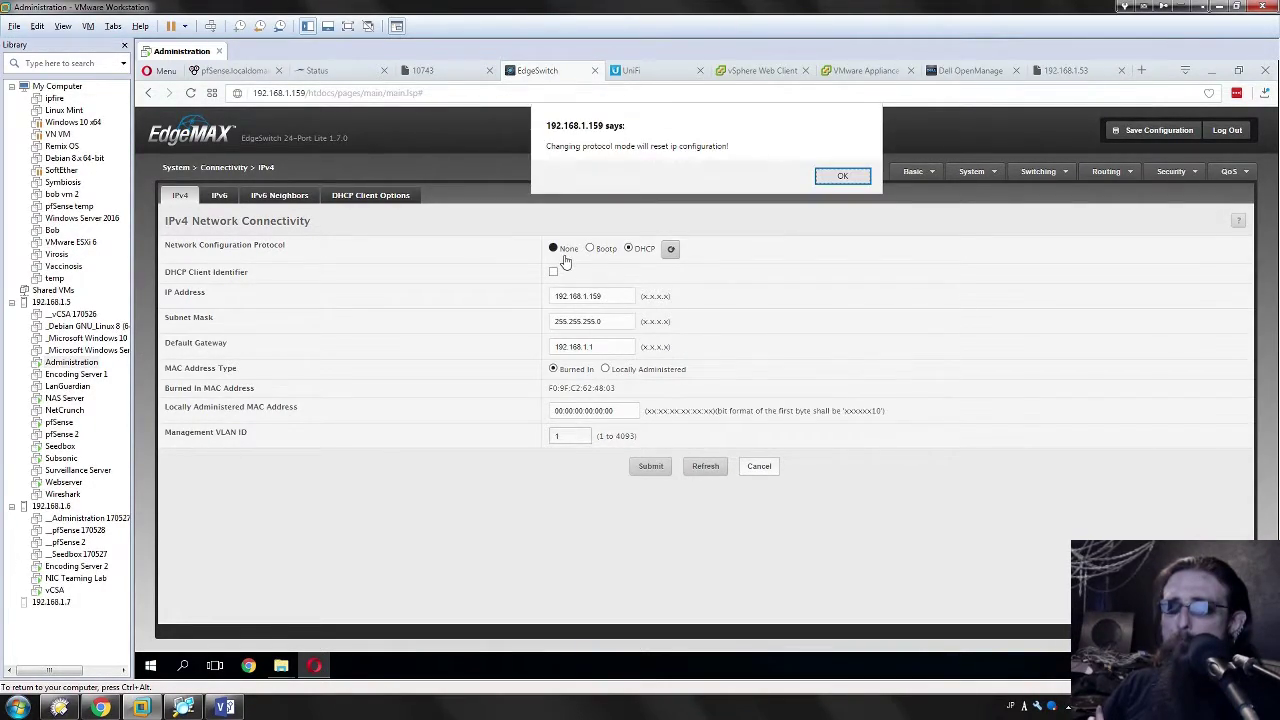
pyautogui.press('Return')
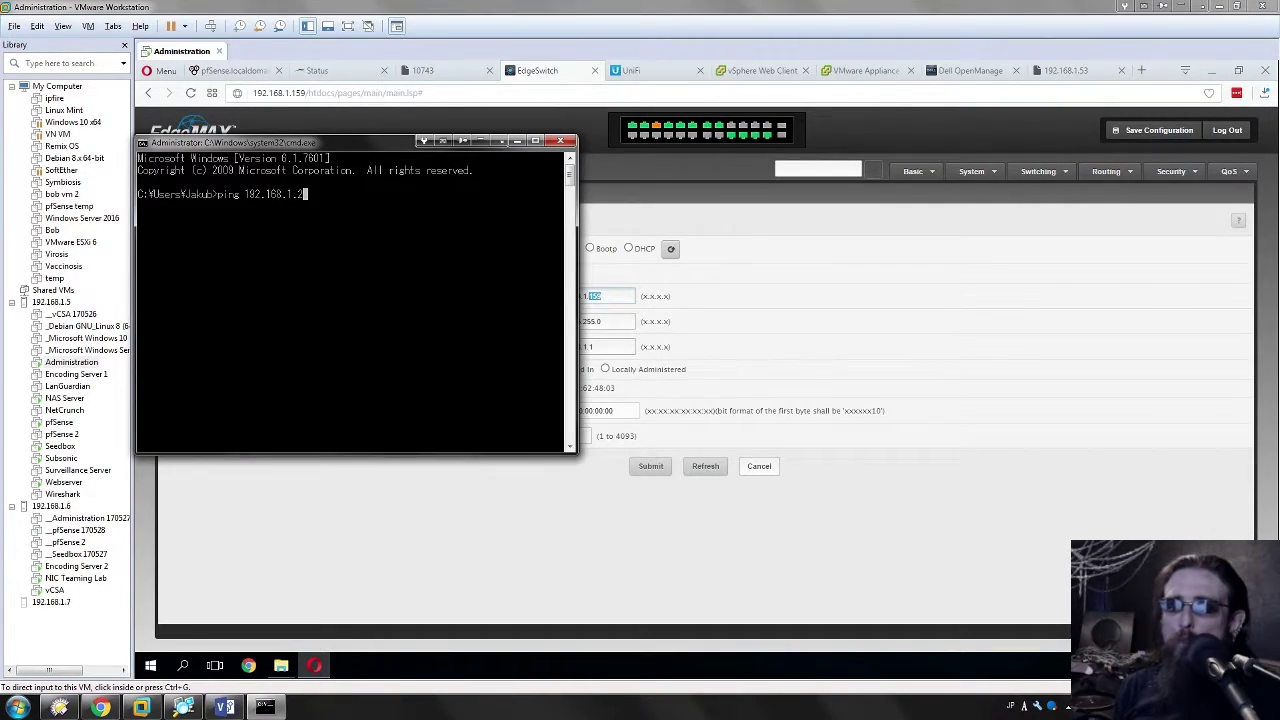
# Step: Confirm 192.168.1.2 doesn't answer a ping, then submit it as the switch's static IPv4 address
pyautogui.press('Return')
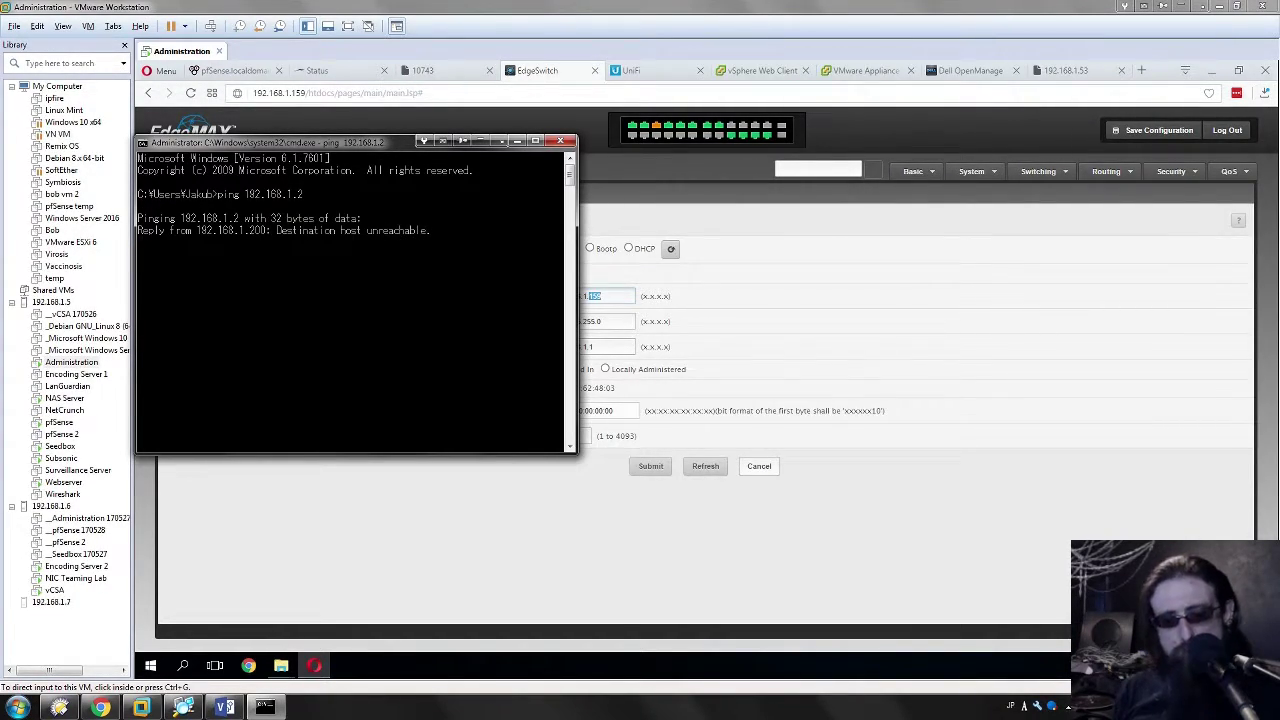
pyautogui.hotkey('ctrl', 'c')
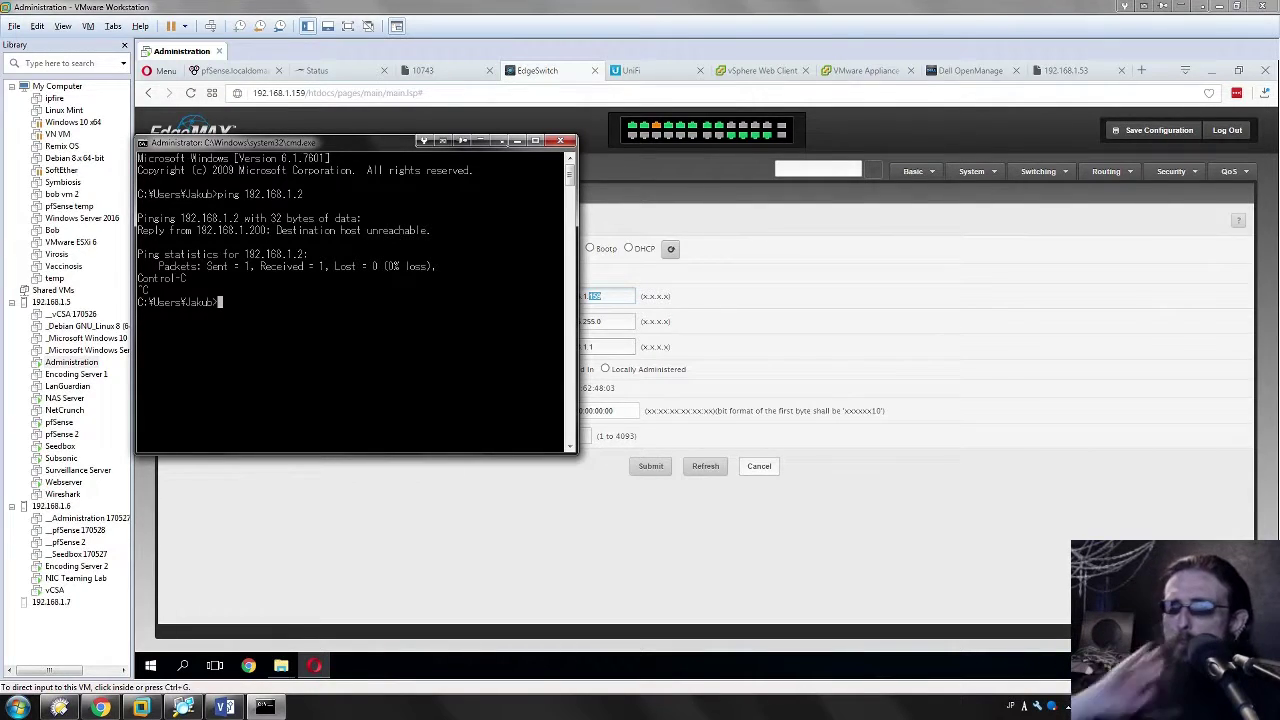
pyautogui.click(650, 464)
pyautogui.click(650, 466)
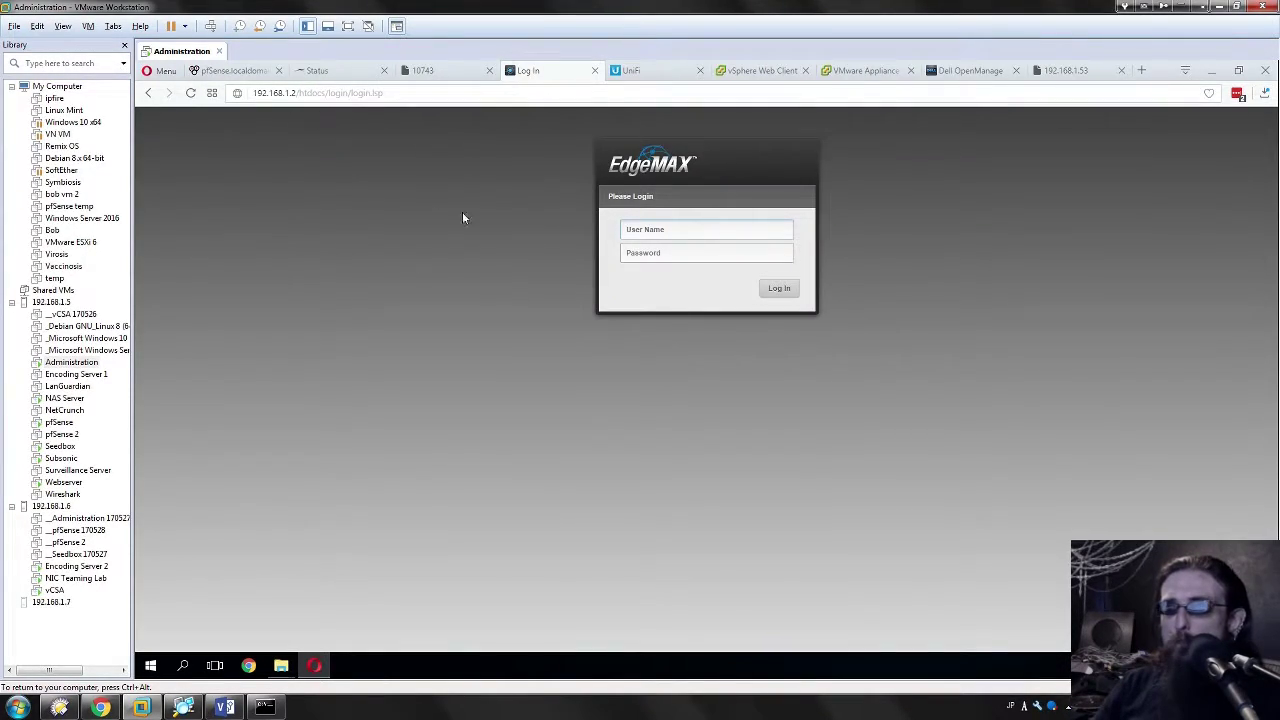
# Step: Log in to the switch at 192.168.1.2 with its user name and password
pyautogui.click(665, 230)
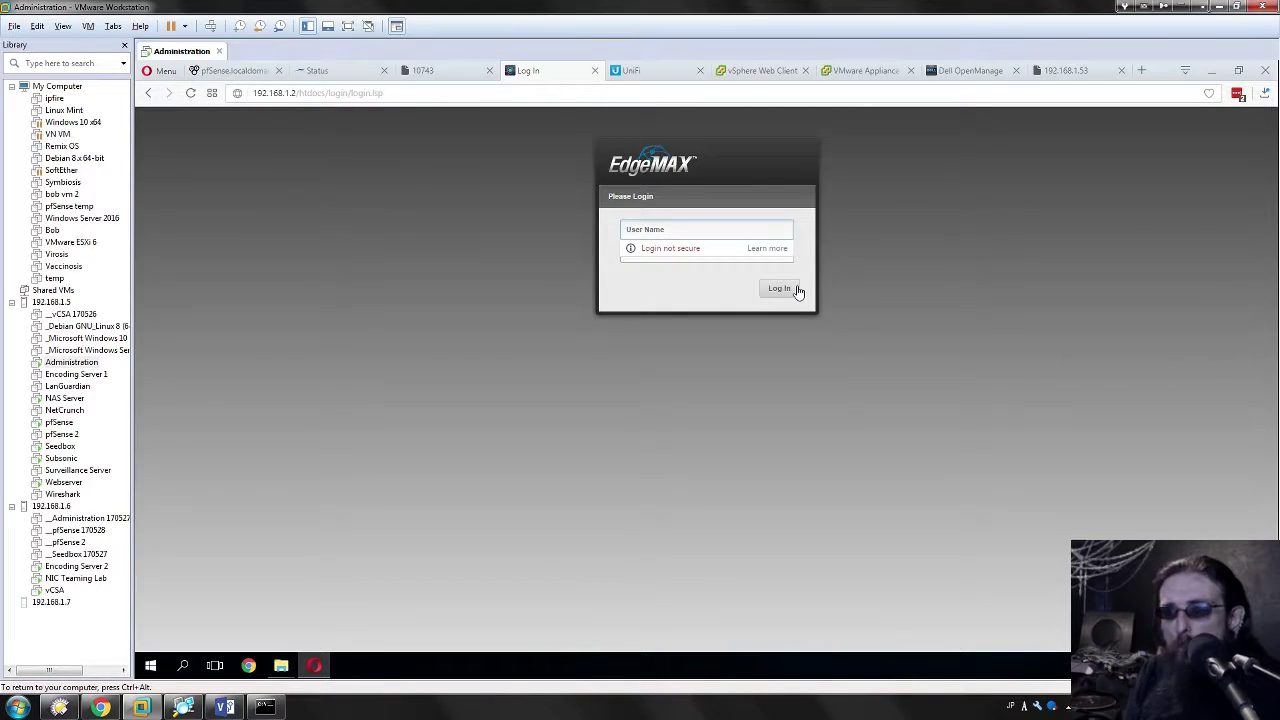
pyautogui.write('ubnt')
pyautogui.press('Tab')
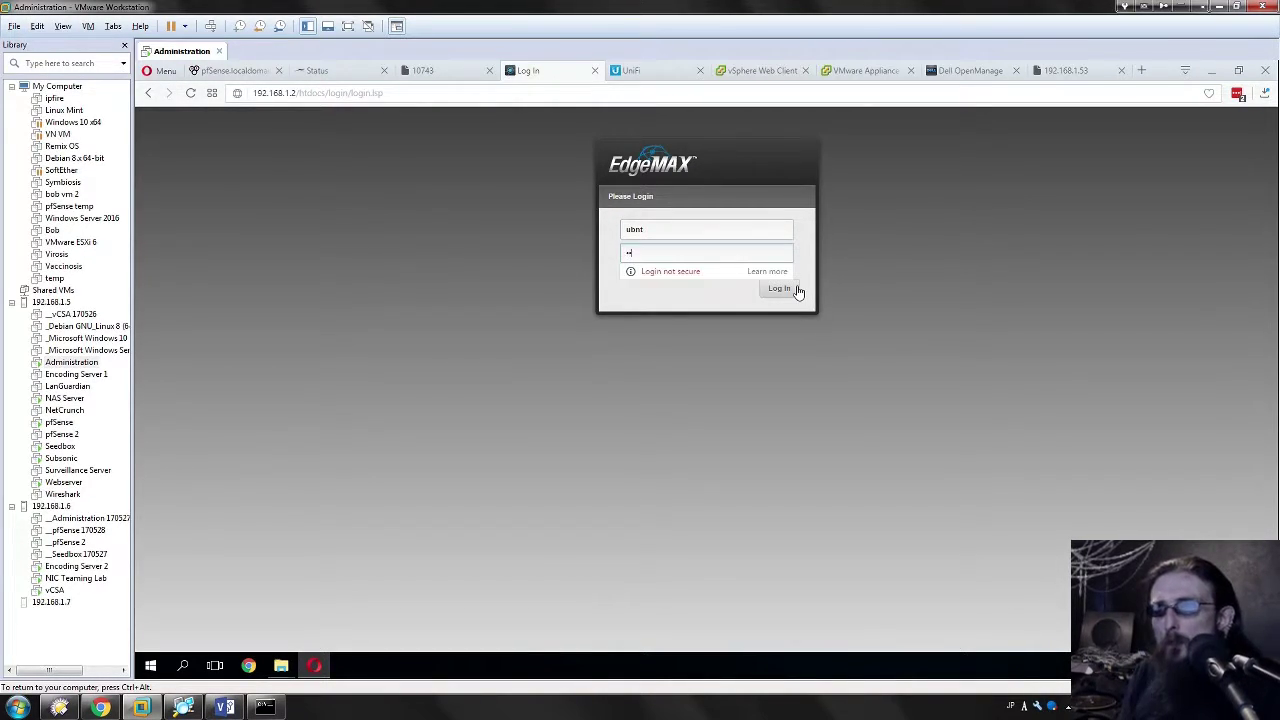
pyautogui.write('ubnt')
pyautogui.click(779, 288)
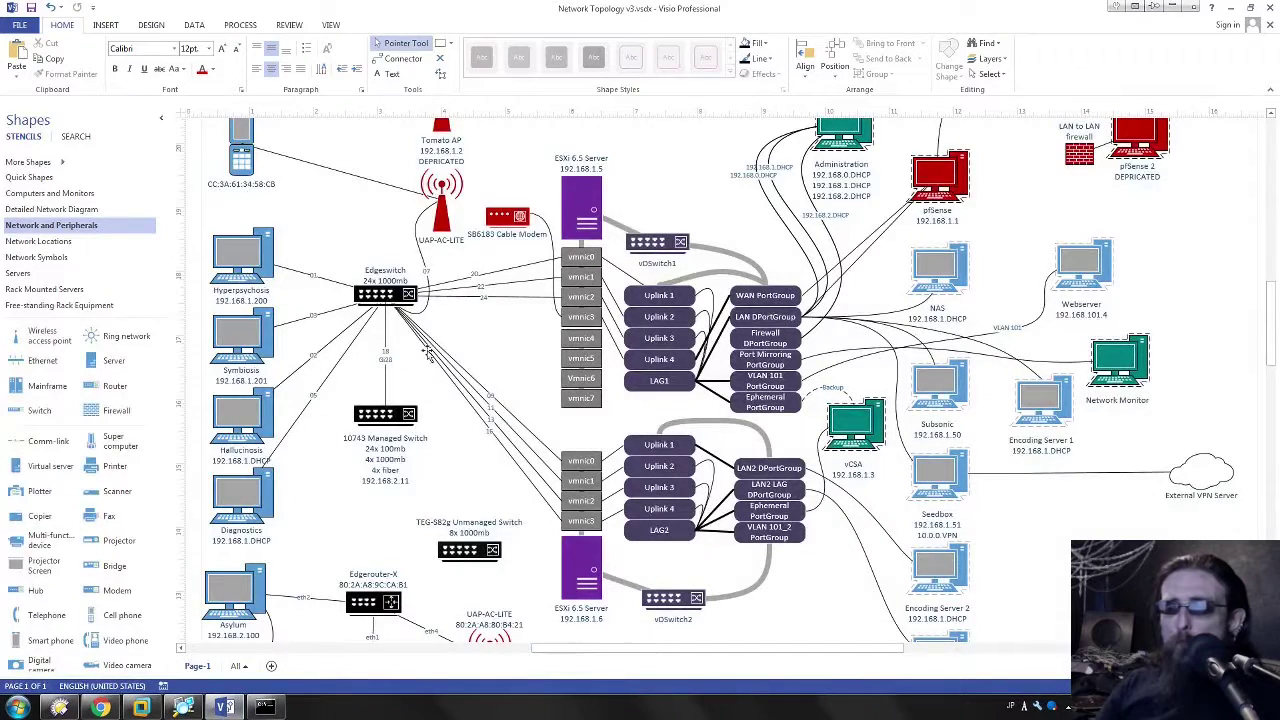
# Step: Add '24x 1000mb 192.168.1.2' as a new line on the Edgeswitch label, then return to the switch dashboard
pyautogui.click(383, 290)
pyautogui.click(405, 281)
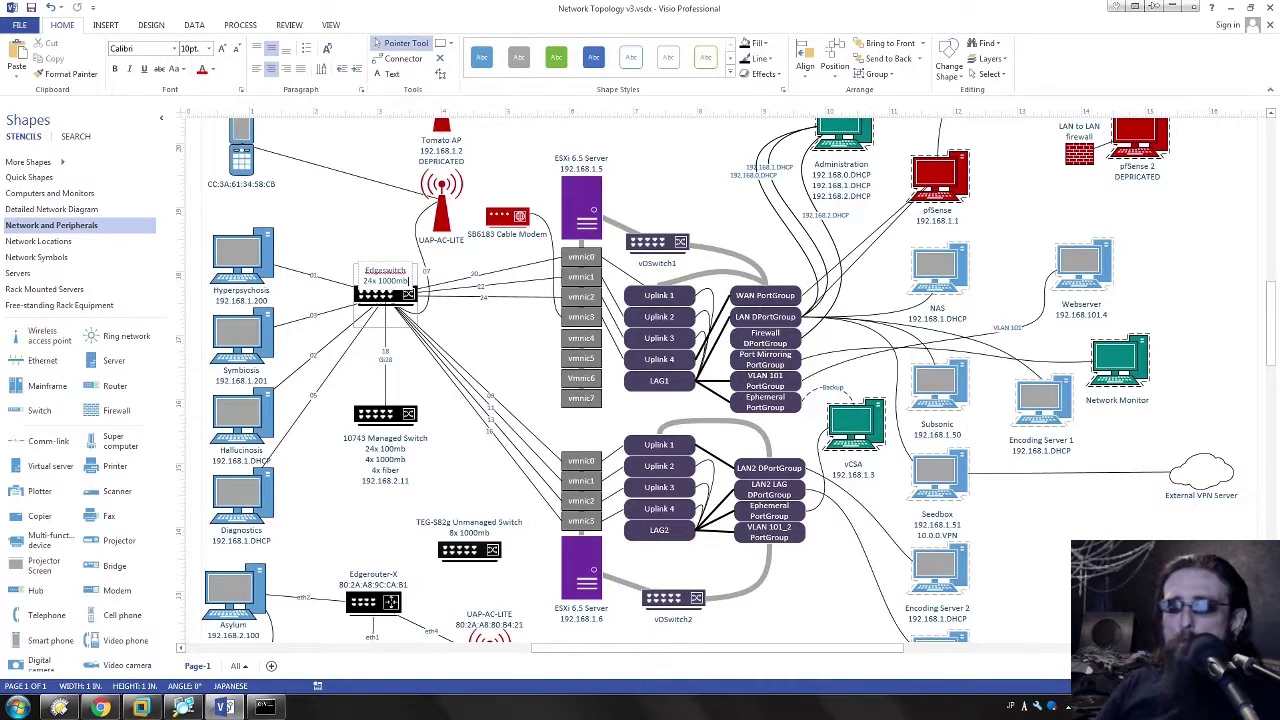
pyautogui.press('Return')
pyautogui.write('24x 1000mb 192.168.1.2')
pyautogui.press('Escape')
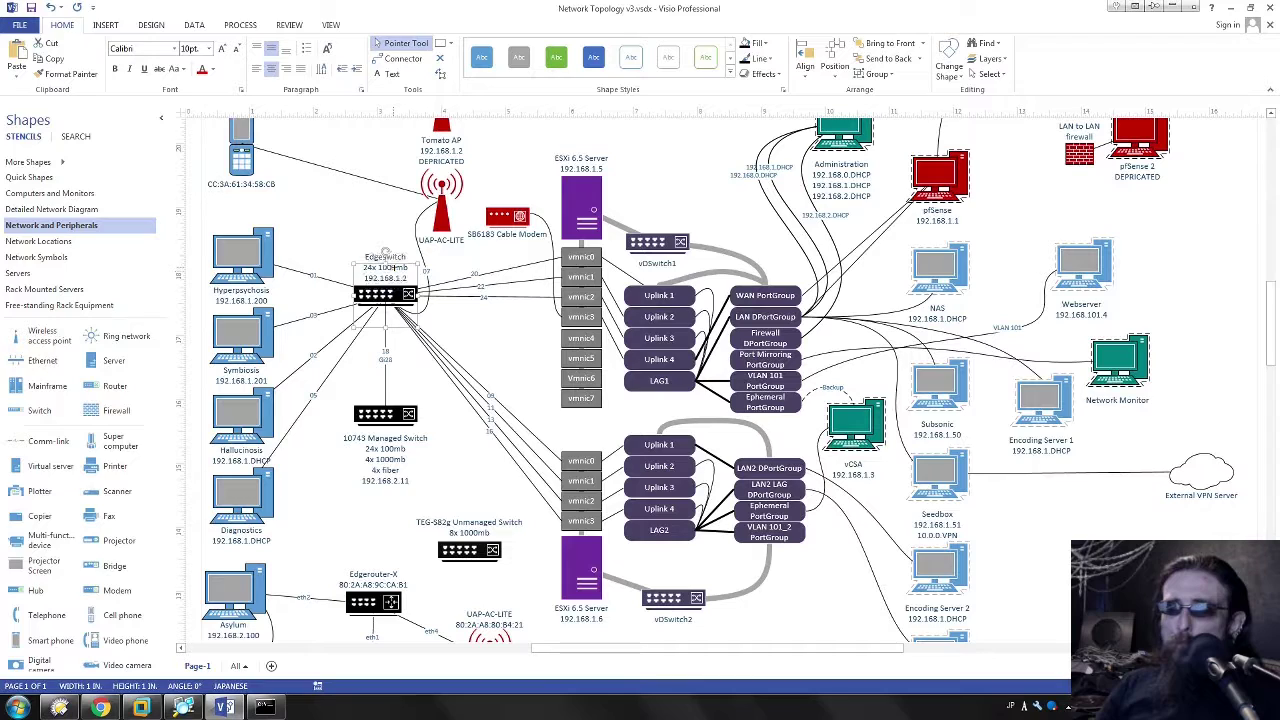
pyautogui.click(441, 133)
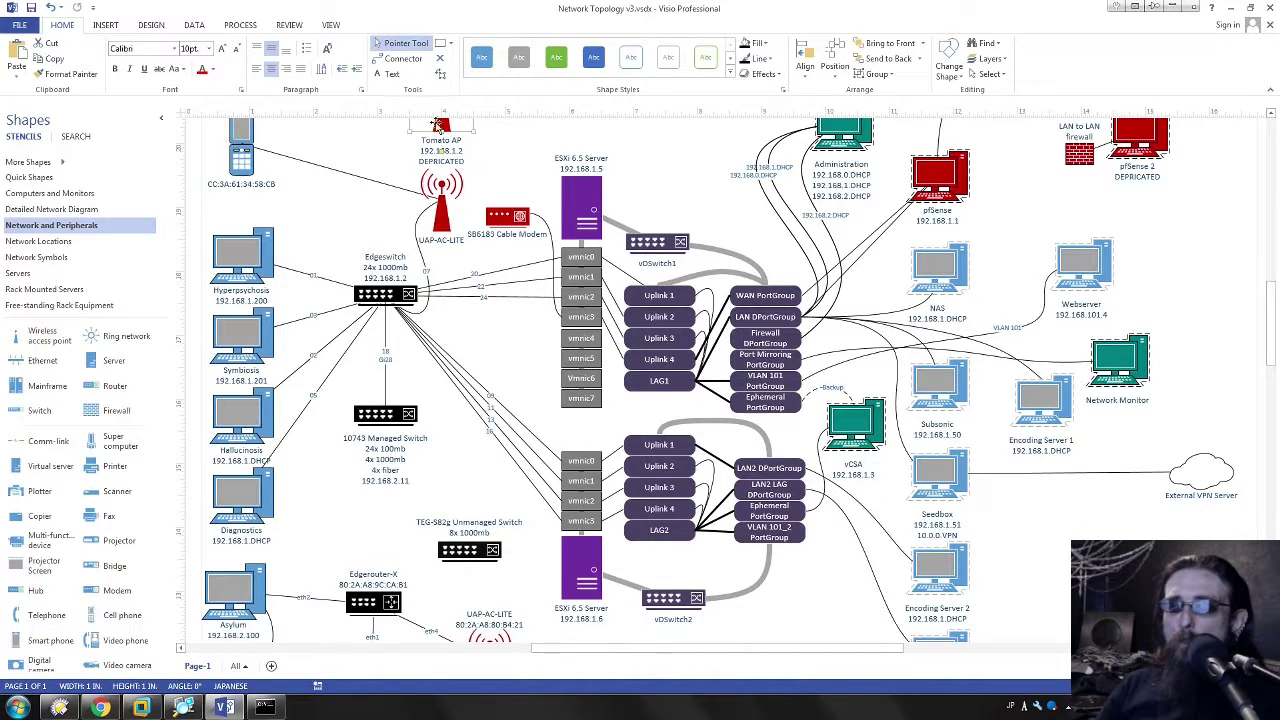
pyautogui.click(519, 311)
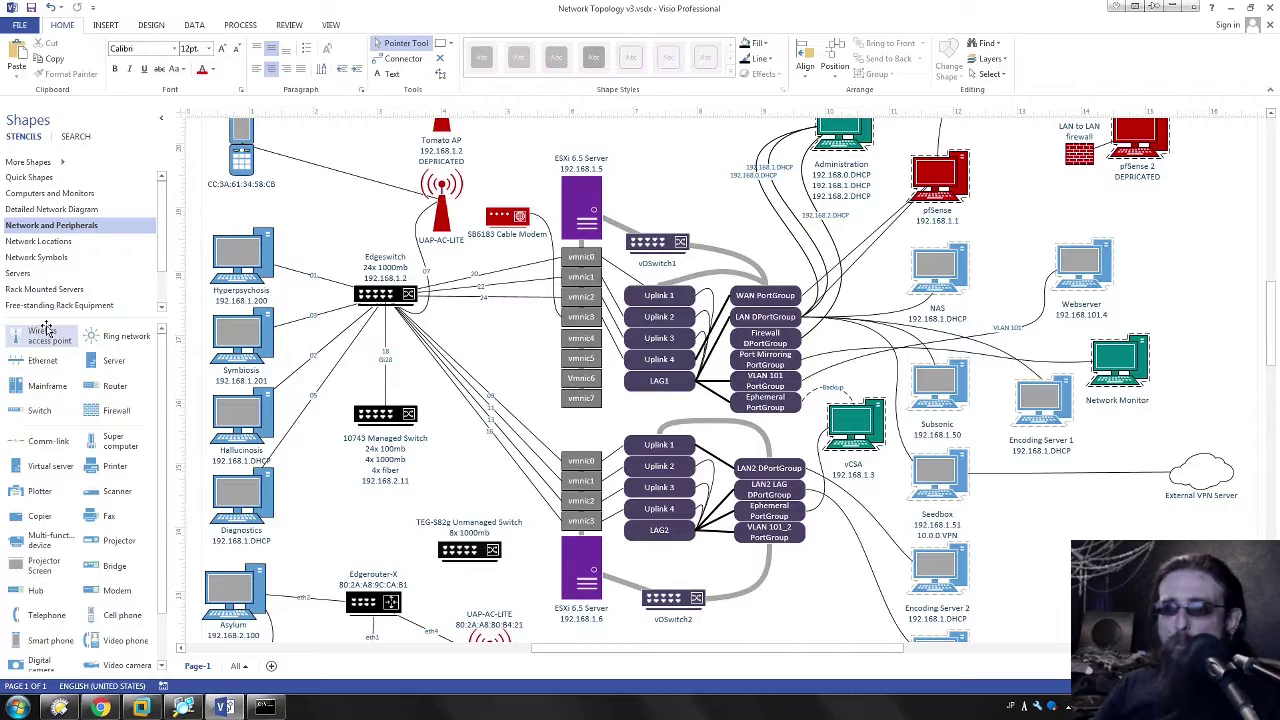
pyautogui.hotkey('alt', 'Tab')
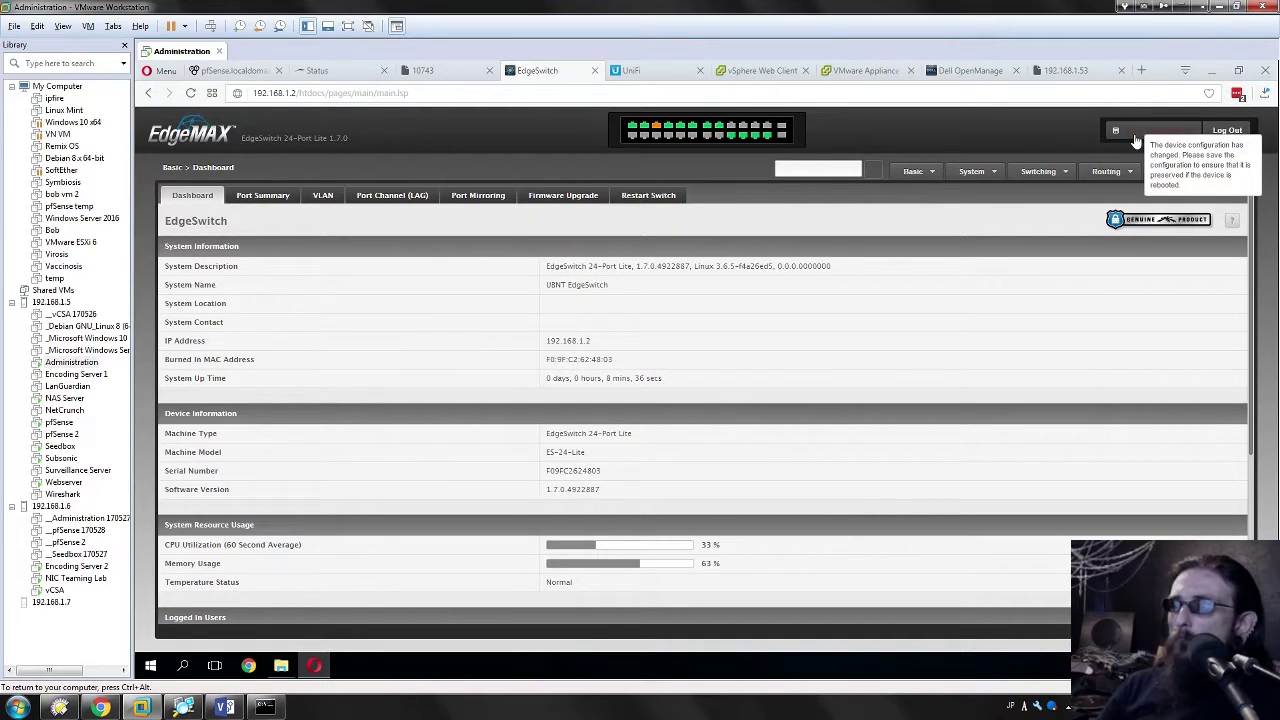
# Step: Save the EdgeSwitch system configuration, acknowledge the success message, and go to the VLAN wizard
pyautogui.click(1134, 133)
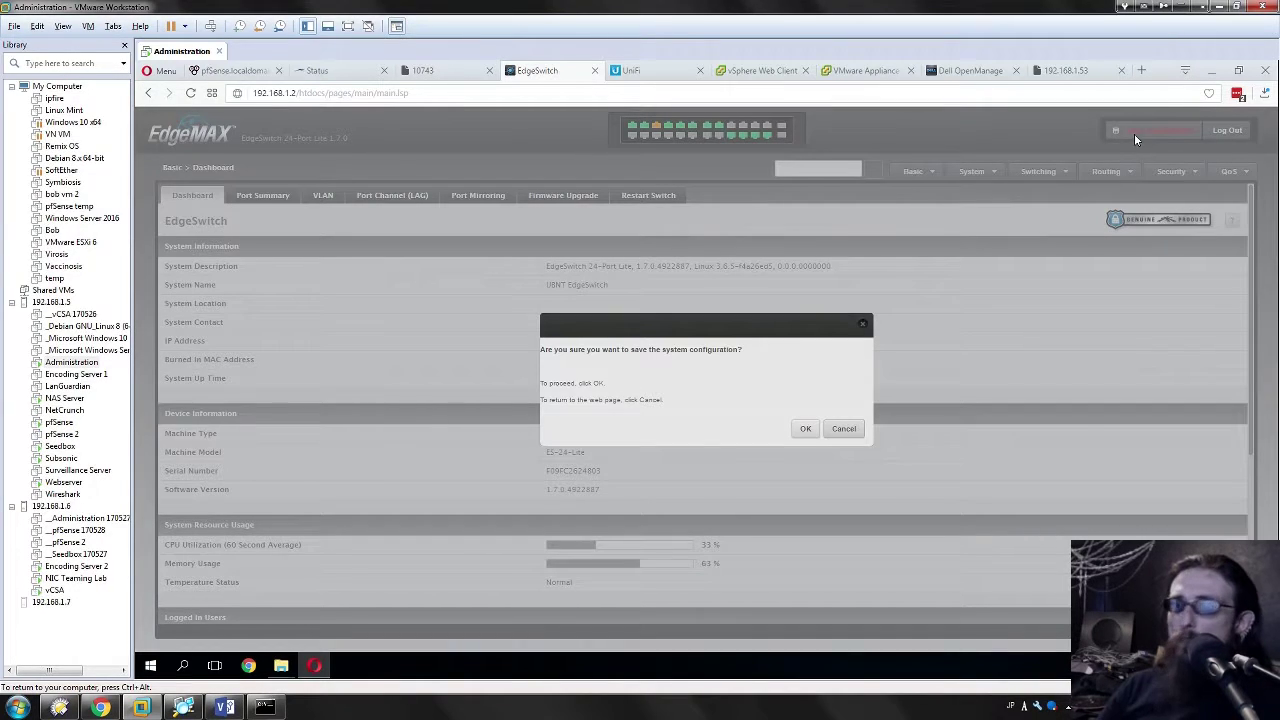
pyautogui.click(806, 430)
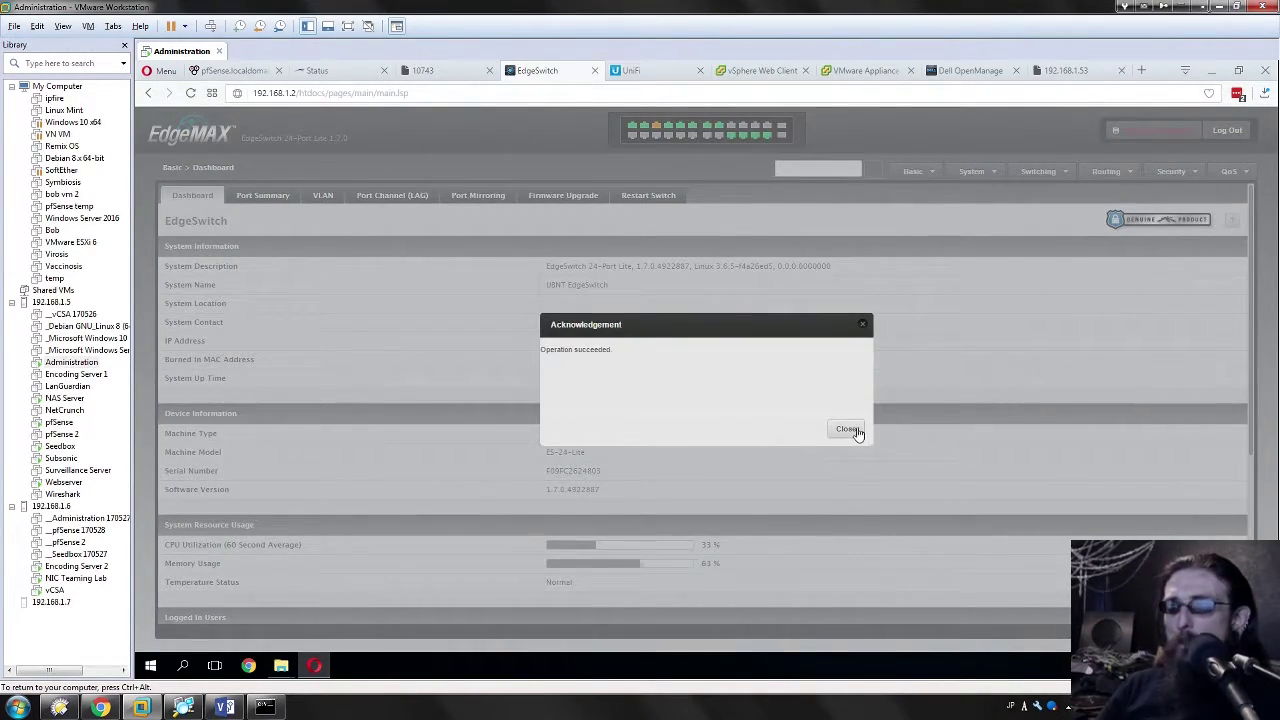
pyautogui.click(850, 430)
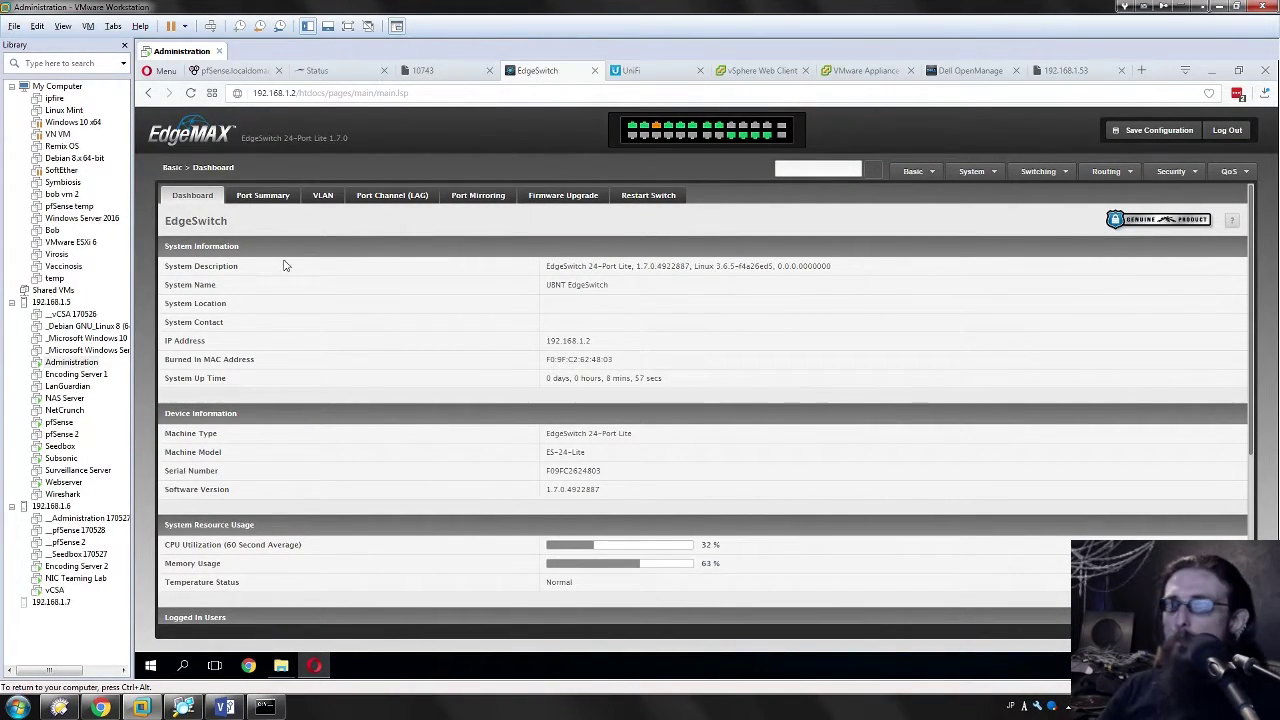
pyautogui.click(323, 195)
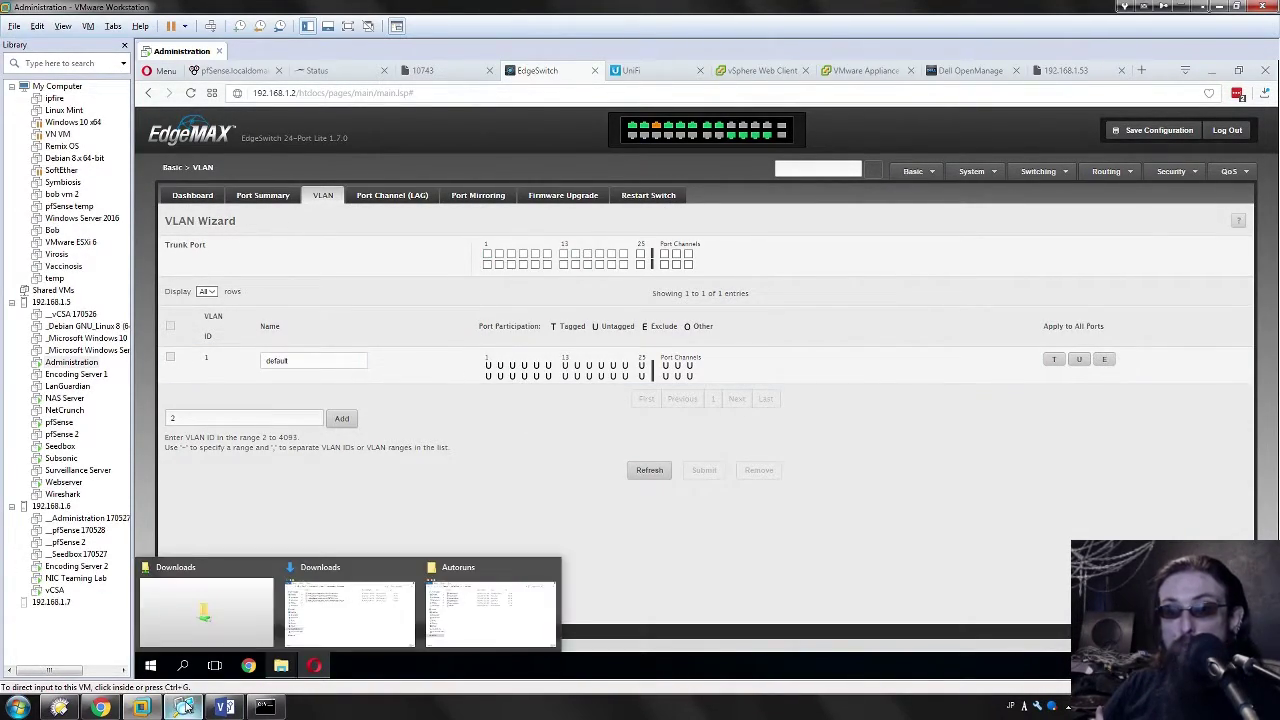
# Step: Switch to the Webserver virtual machine from the VMware Library pane
pyautogui.moveTo(185, 706)
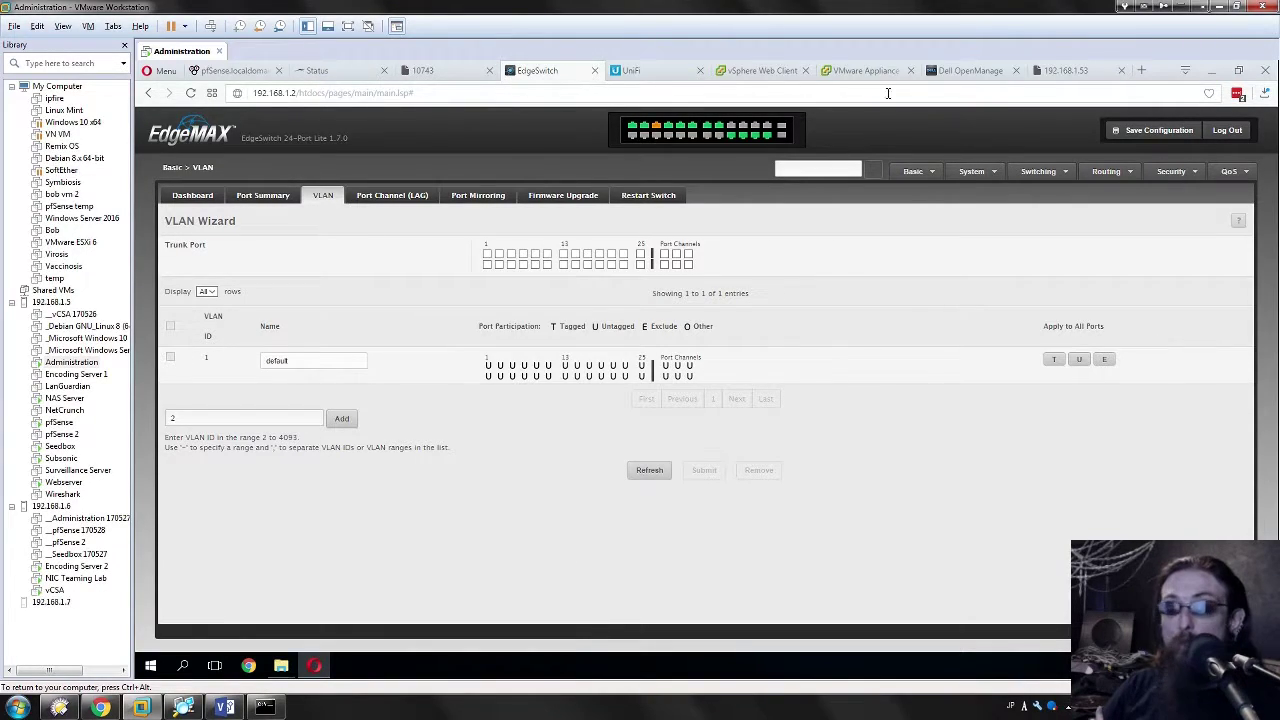
pyautogui.click(64, 482)
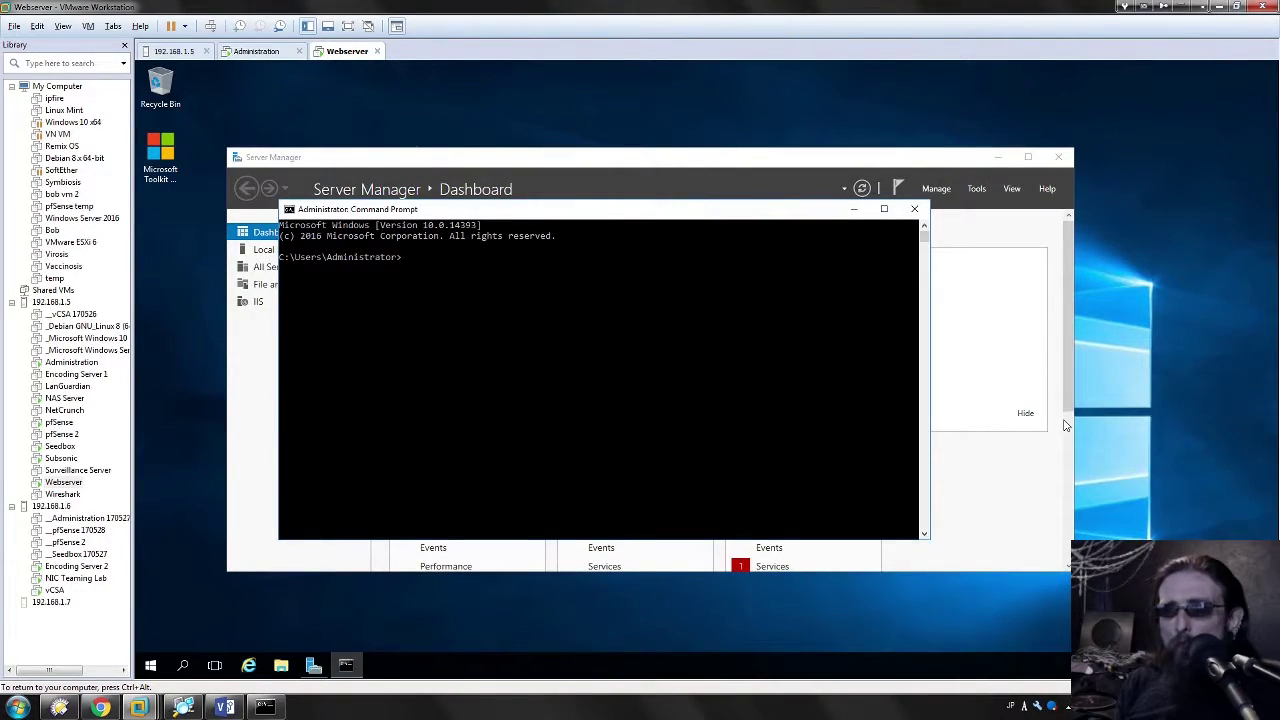
# Step: Ping google.com, 192.168.1.1 (stopped after timeouts) and 192.168.101.1 from the webserver
pyautogui.write('ping google')
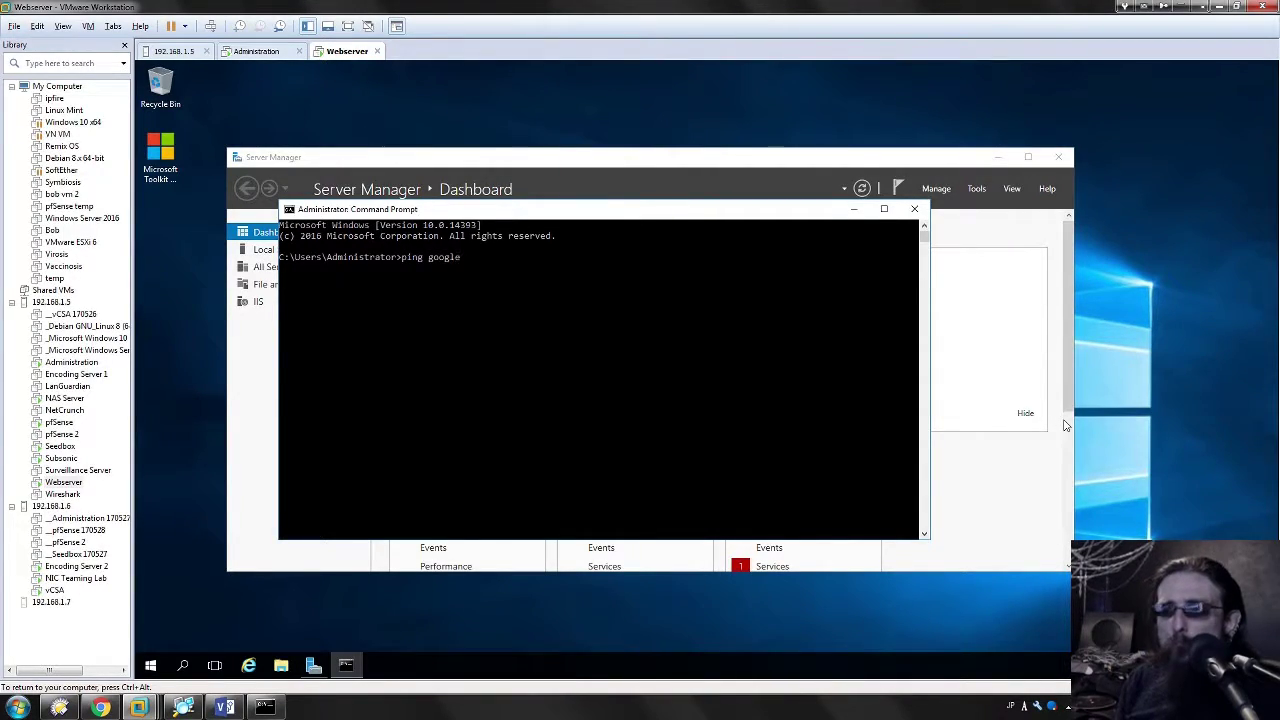
pyautogui.write('.com')
pyautogui.press('Return')
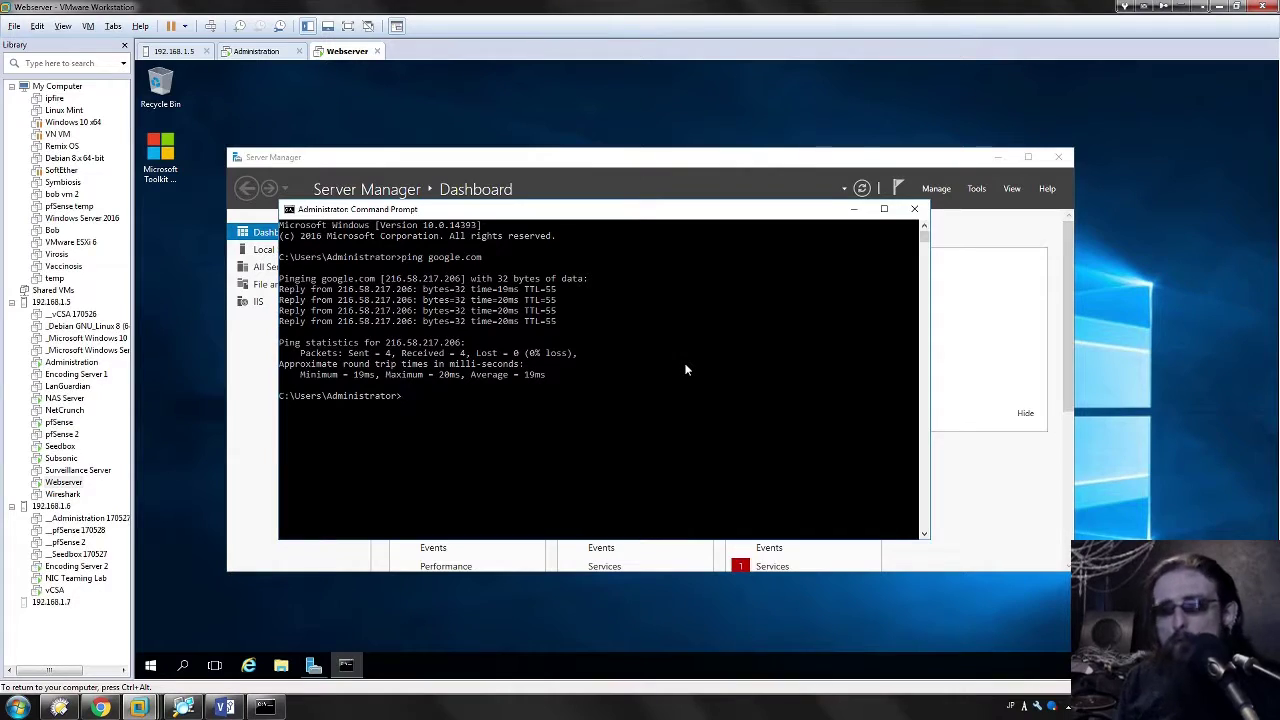
pyautogui.write('ping 192')
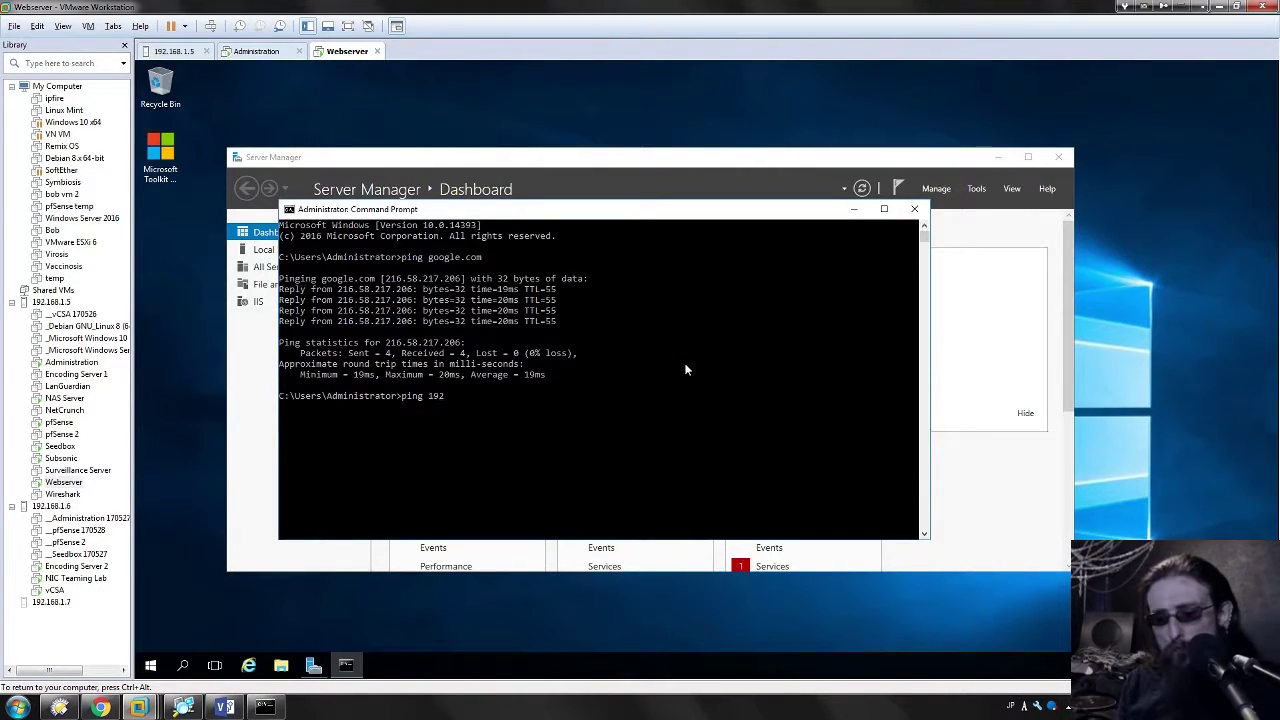
pyautogui.write('.168.1.1')
pyautogui.press('Return')
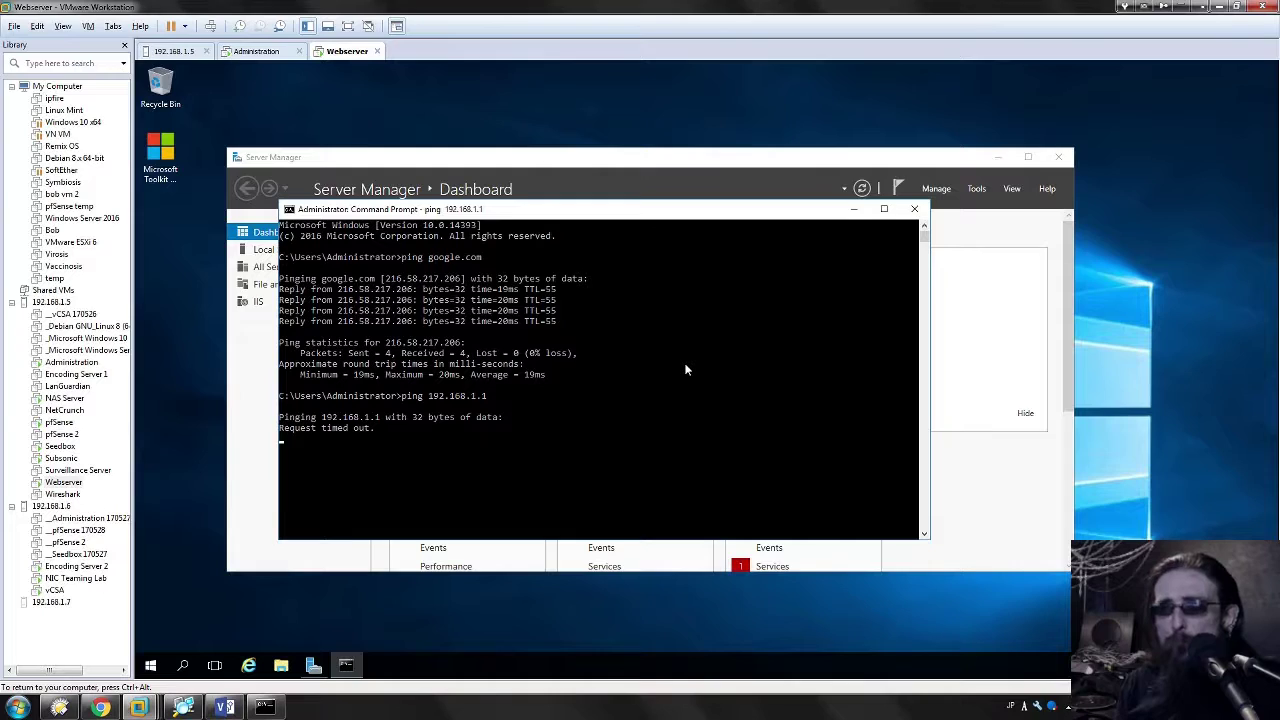
pyautogui.hotkey('ctrl', 'c')
pyautogui.press('Up')
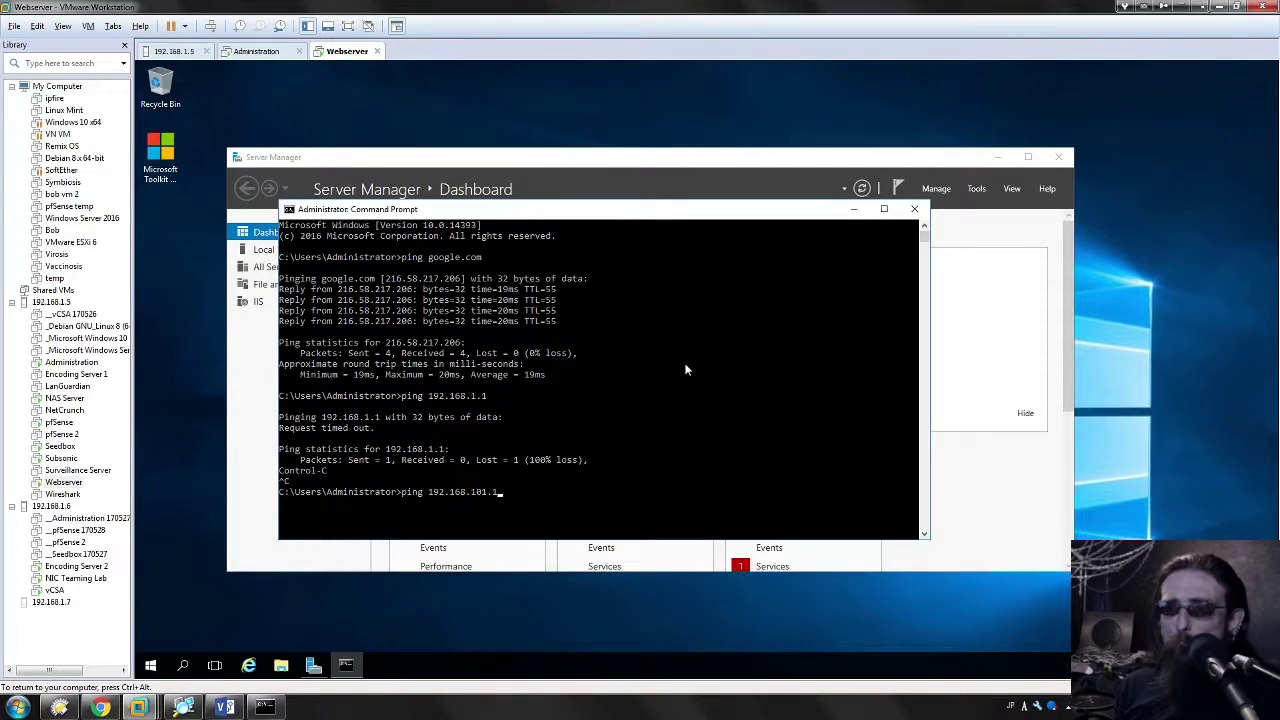
pyautogui.press('Return')
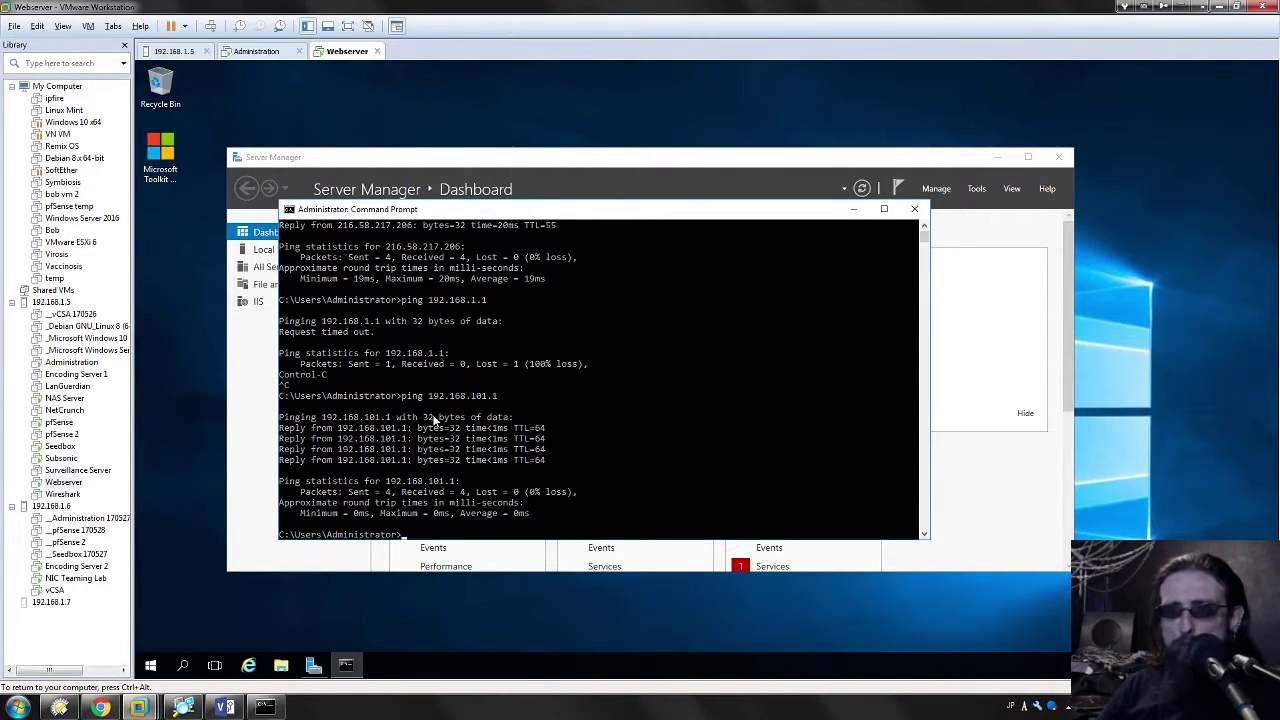
pyautogui.moveTo(97, 706)
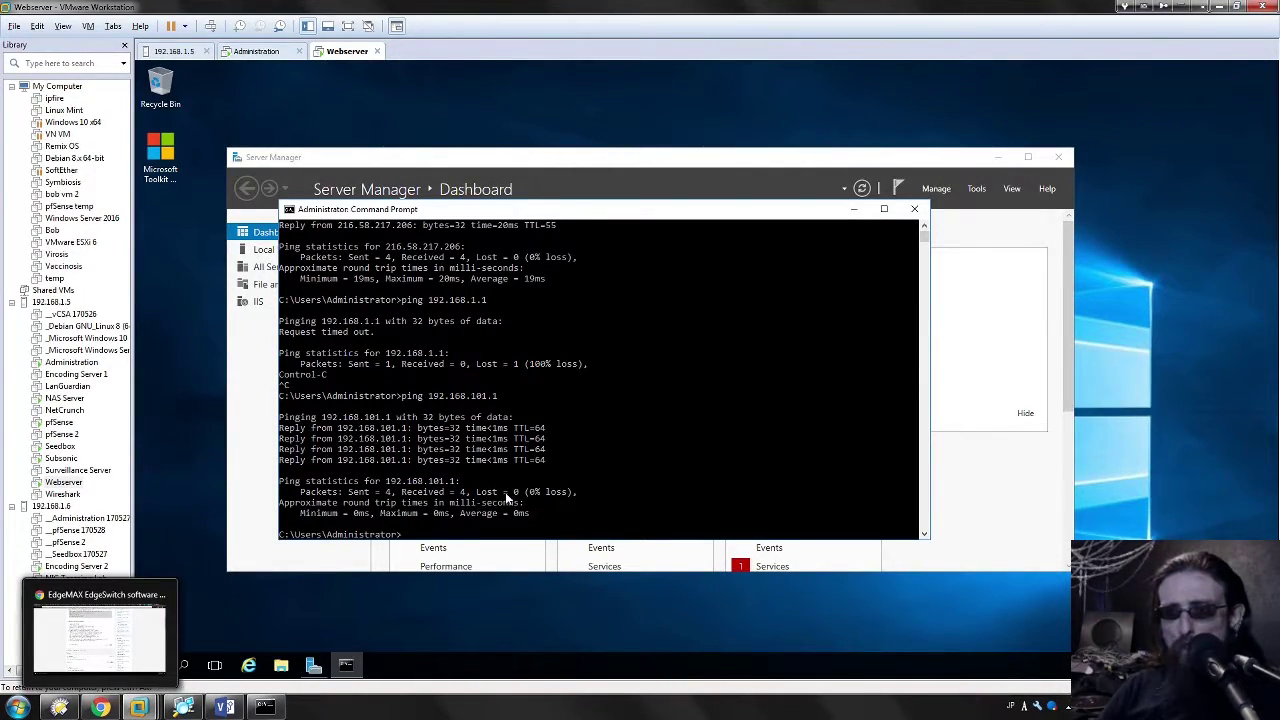
# Step: Return to the Administration VM's EdgeSwitch VLAN Wizard at 192.168.1.2
pyautogui.click(101, 707)
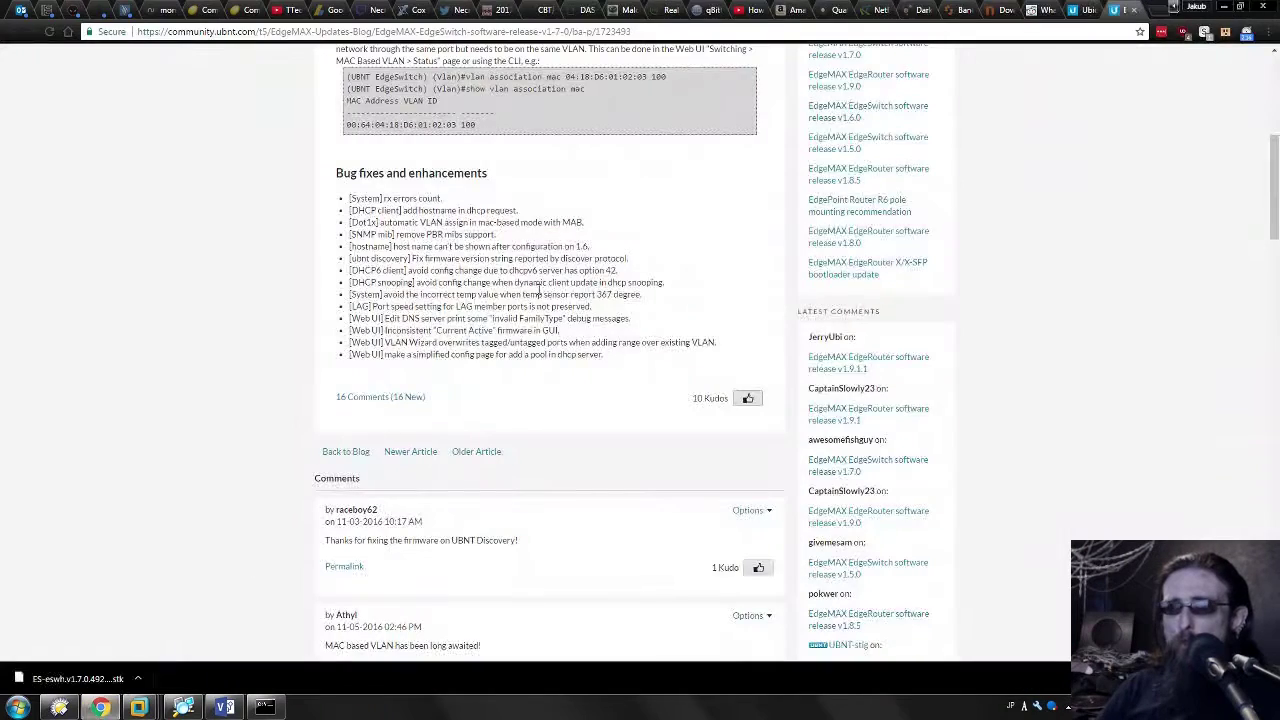
pyautogui.click(104, 707)
pyautogui.click(254, 51)
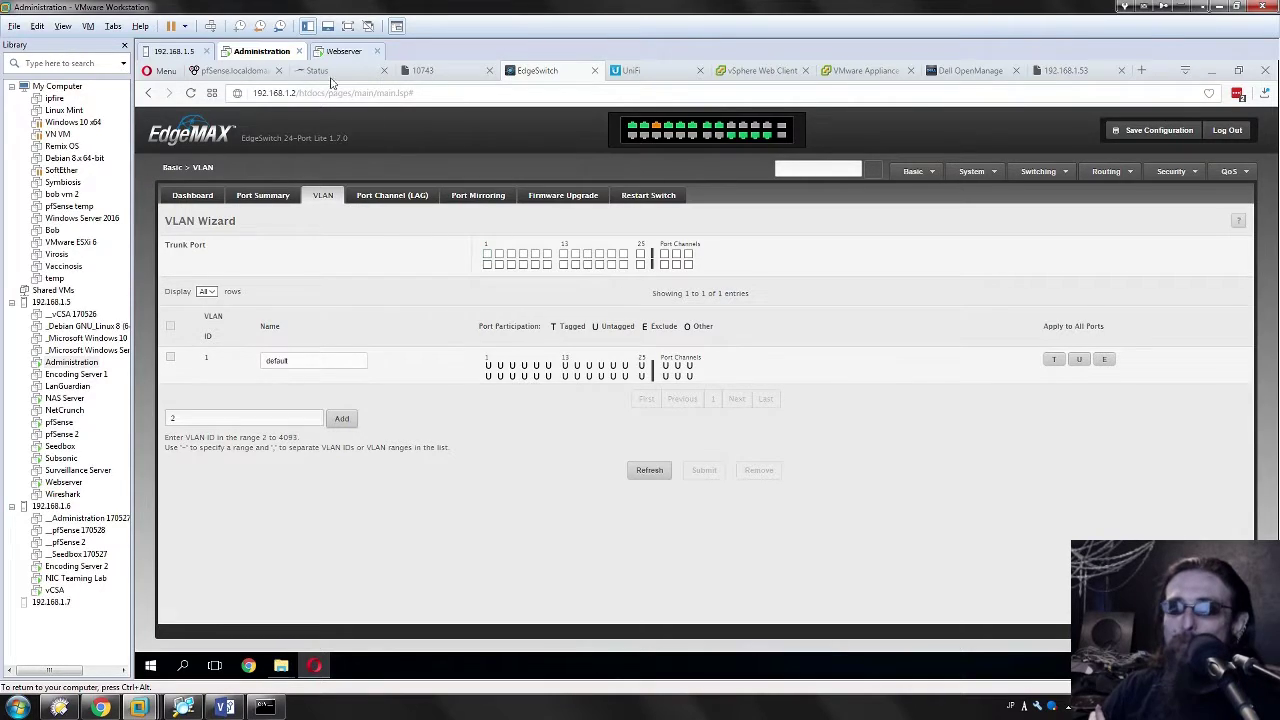
pyautogui.click(488, 256)
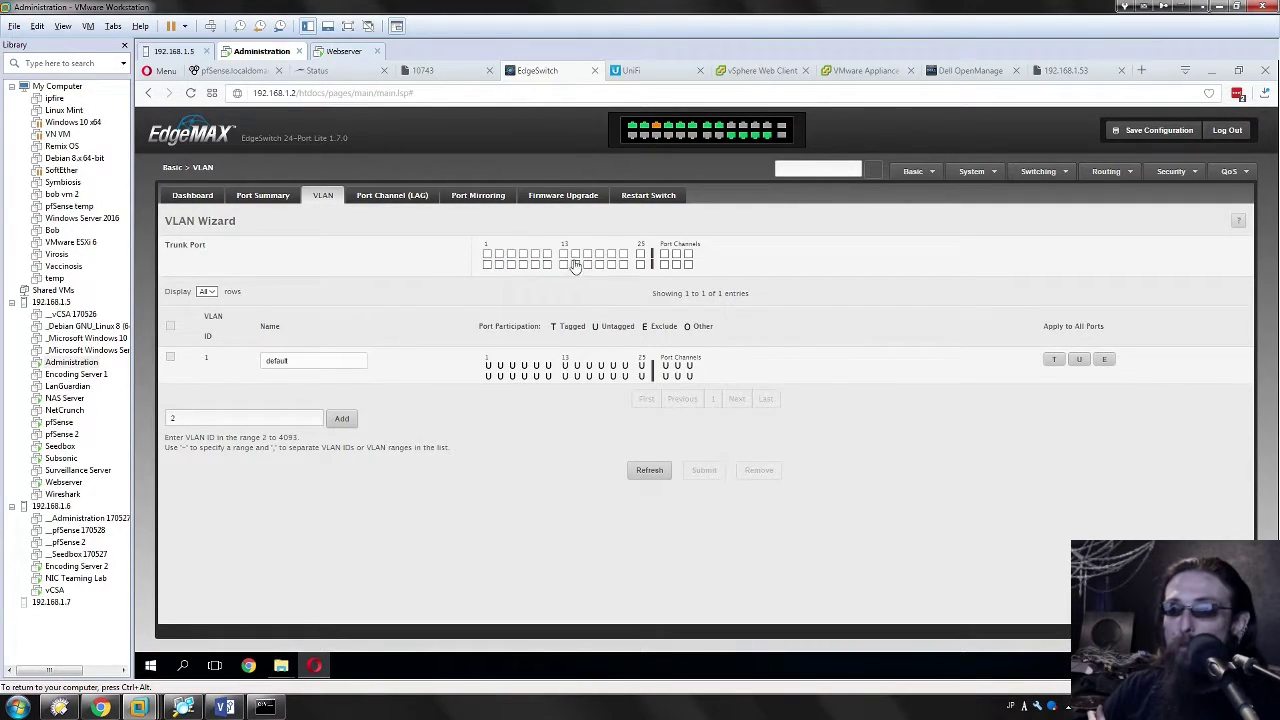
pyautogui.moveTo(177, 226); pyautogui.dragTo(307, 220)
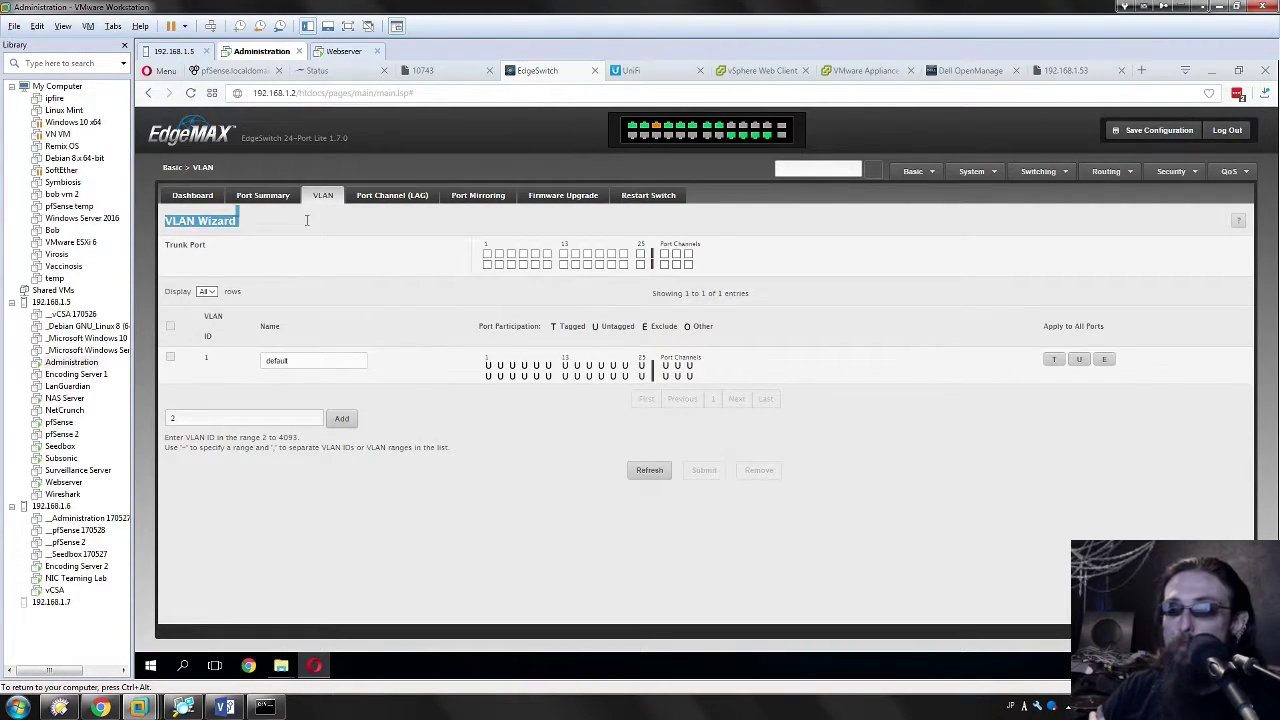
pyautogui.click(288, 273)
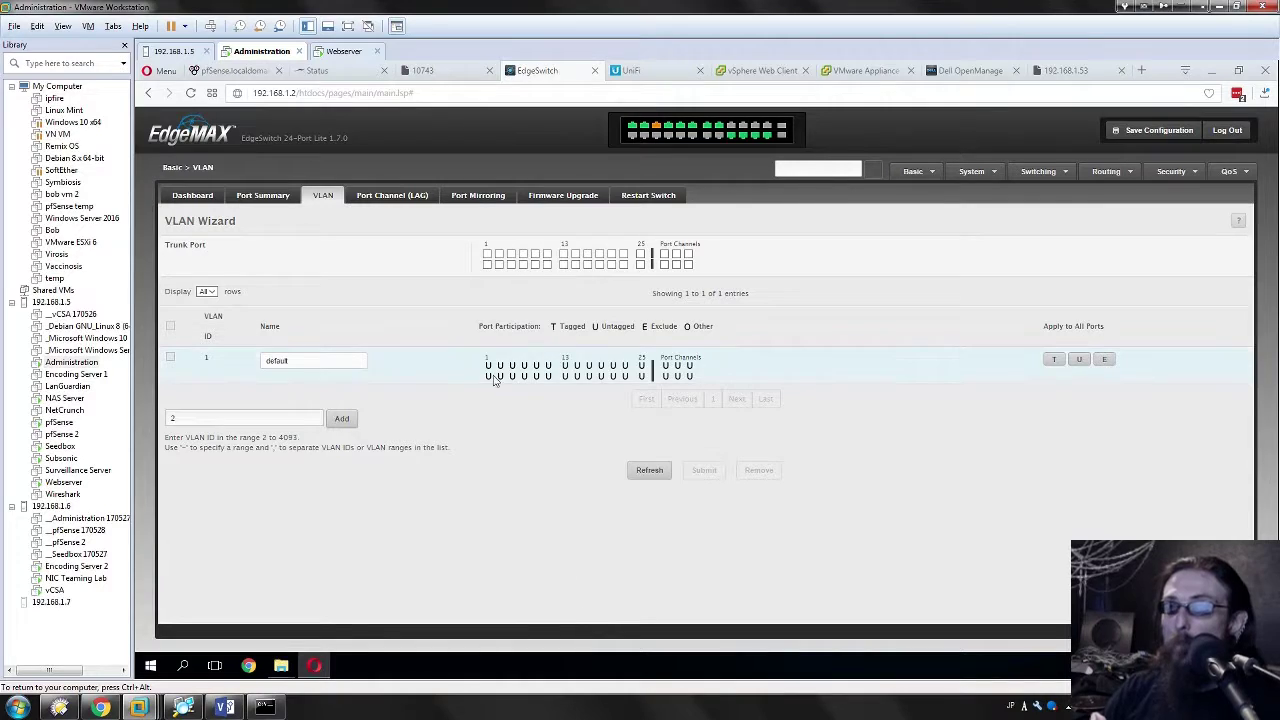
pyautogui.moveTo(112, 710)
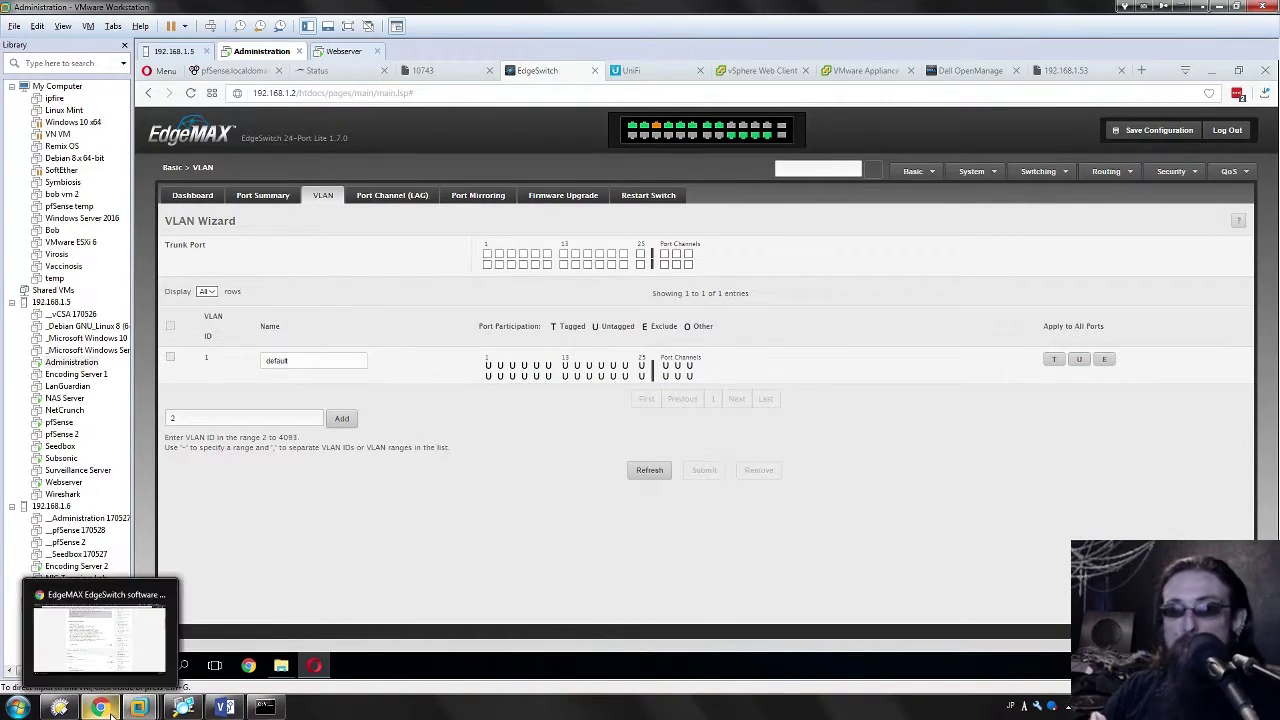
pyautogui.hotkey('alt', 'Tab')
pyautogui.hotkey('alt', 'Tab')
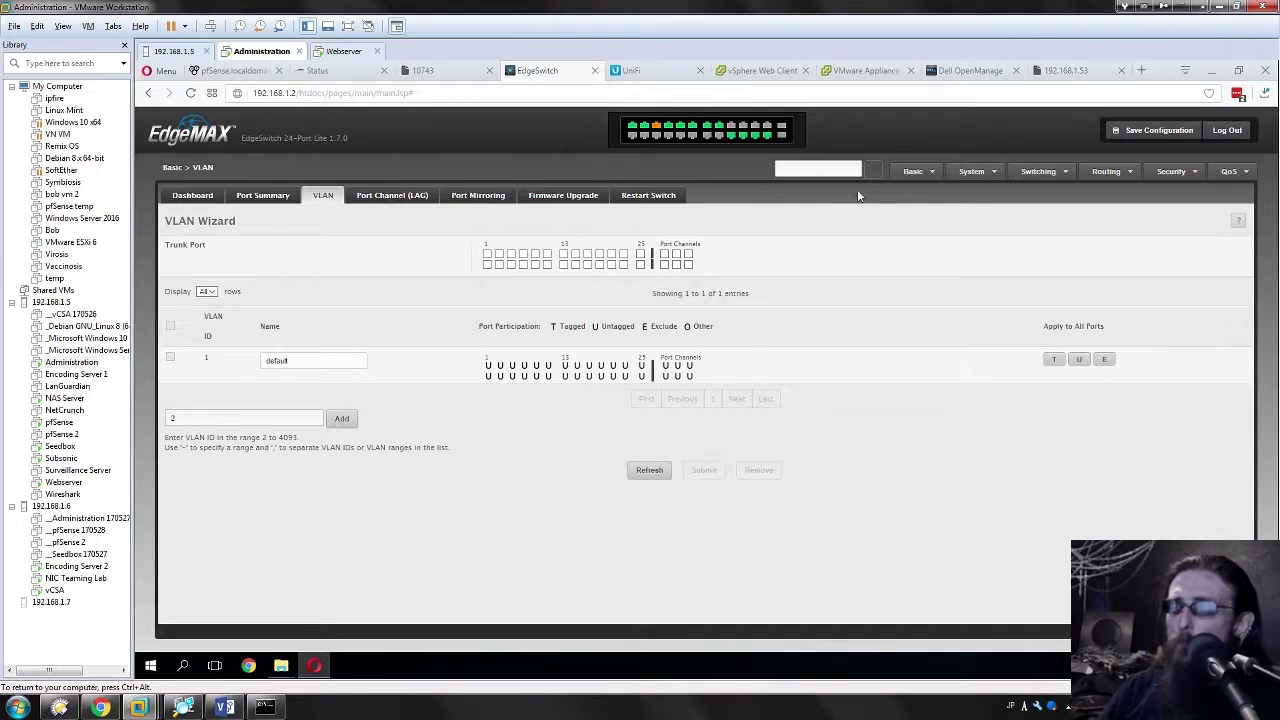
pyautogui.click(926, 172)
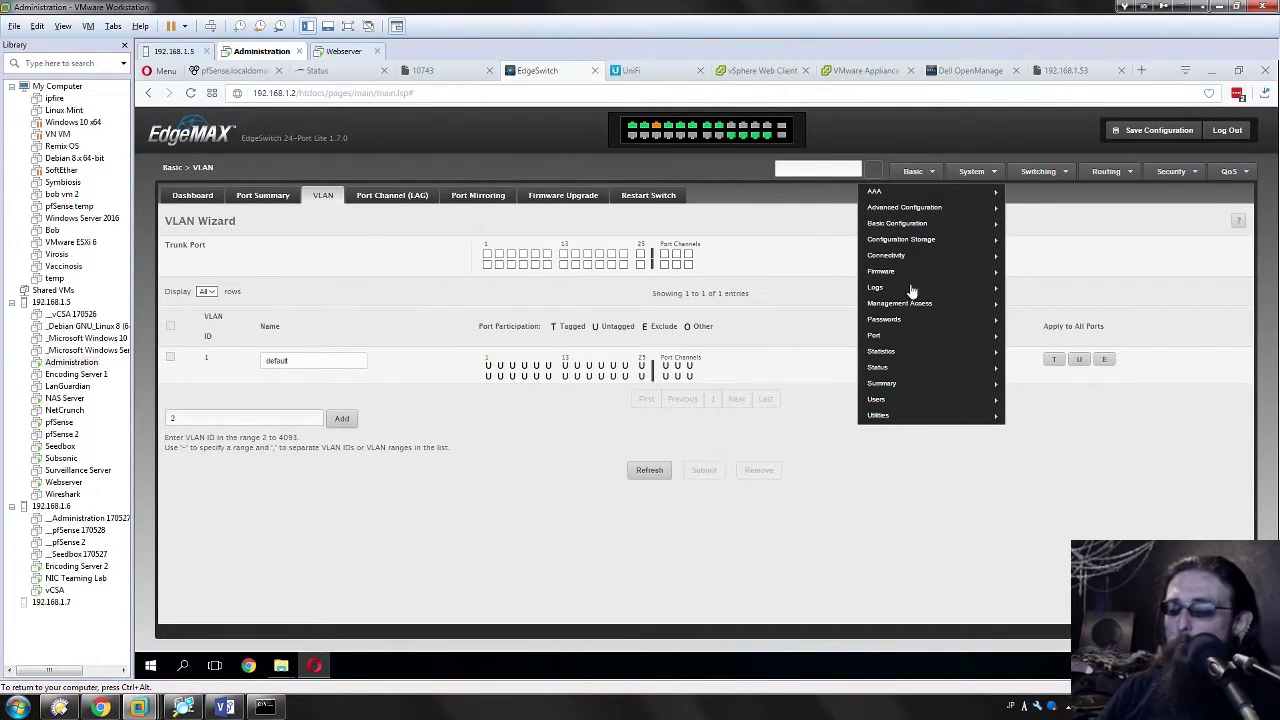
pyautogui.moveTo(908, 262)
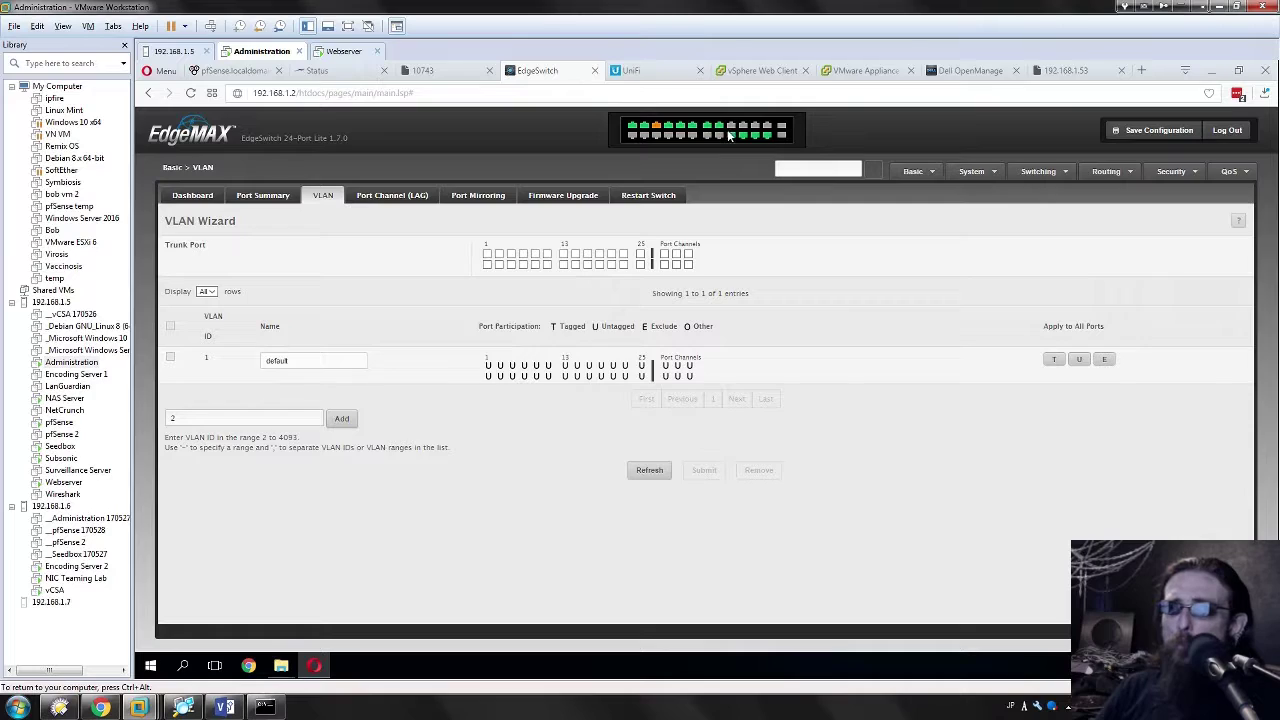
pyautogui.moveTo(630, 128)
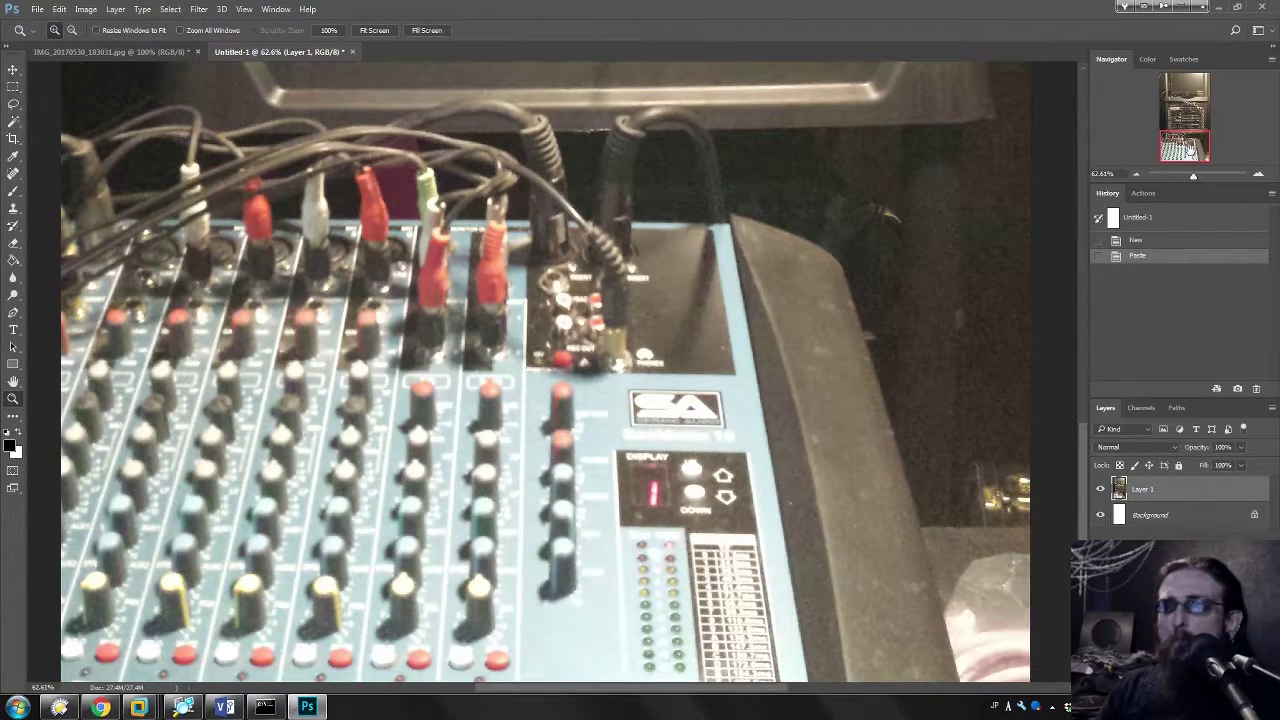
# Step: Frame the rack-top switches at 100% zoom and add a new empty layer above the photo
pyautogui.moveTo(1190, 148); pyautogui.dragTo(1183, 120)
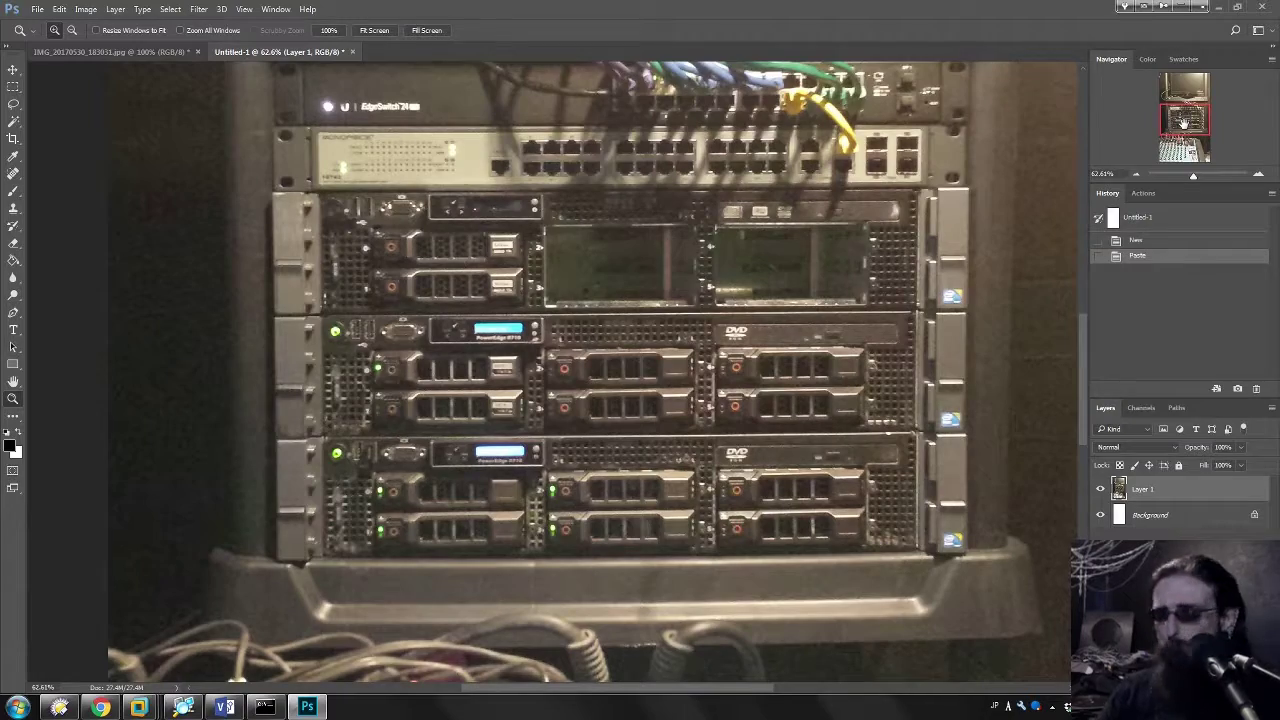
pyautogui.moveTo(1212, 131)
pyautogui.mouseDown()
pyautogui.moveTo(1212, 150)
pyautogui.moveTo(1197, 78)
pyautogui.moveTo(1197, 145)
pyautogui.moveTo(1196, 118)
pyautogui.mouseUp()
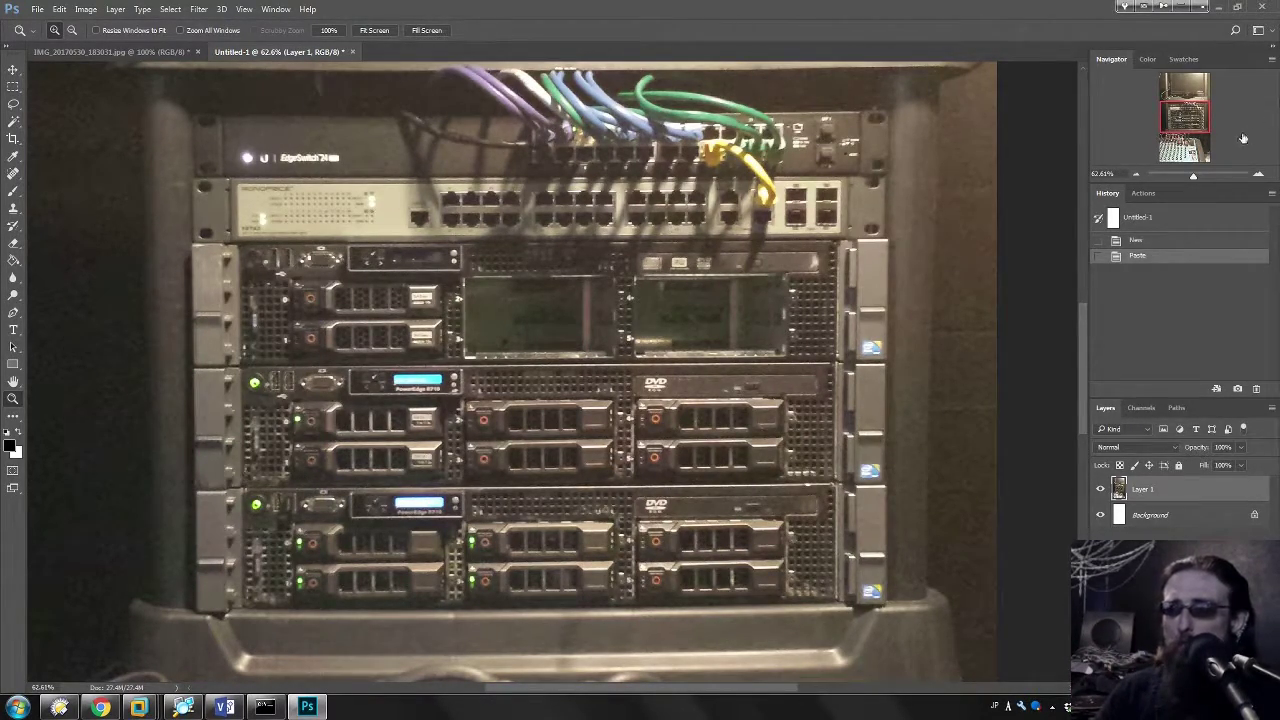
pyautogui.hotkey('ctrl', '1')
pyautogui.moveTo(1190, 119); pyautogui.dragTo(1183, 107)
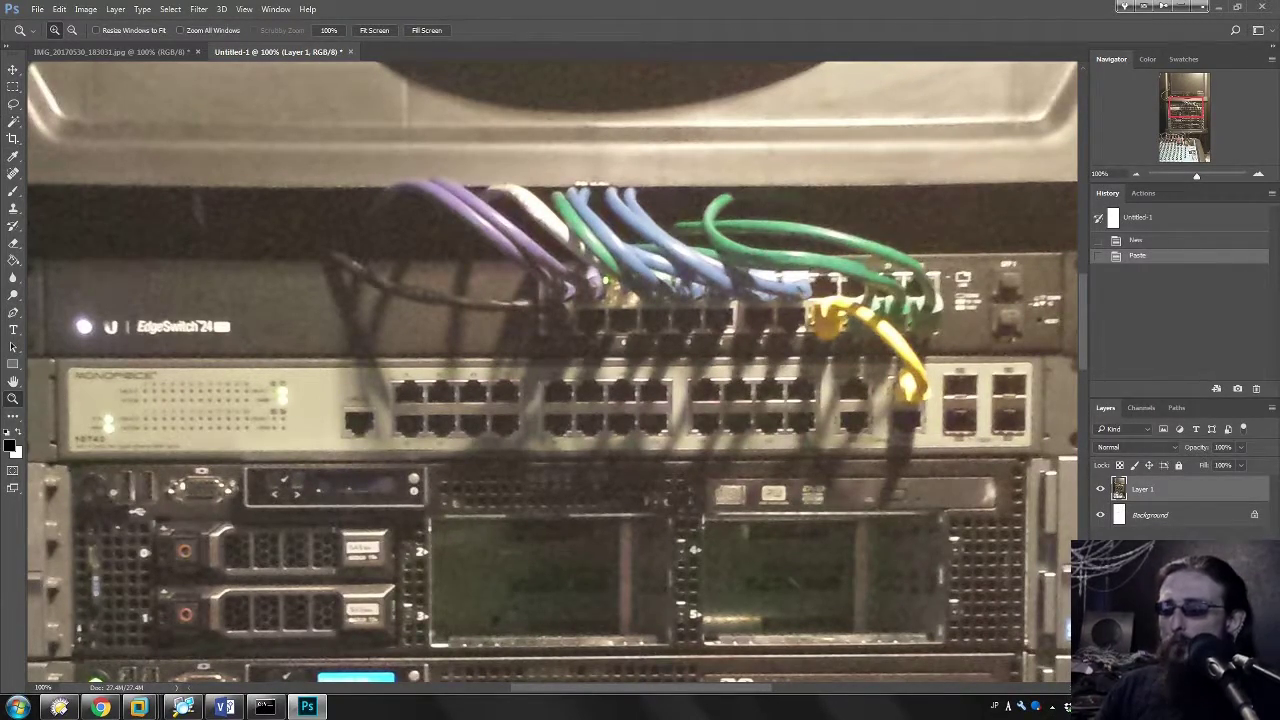
pyautogui.hotkey('ctrl', 'shift', 'alt', 'n')
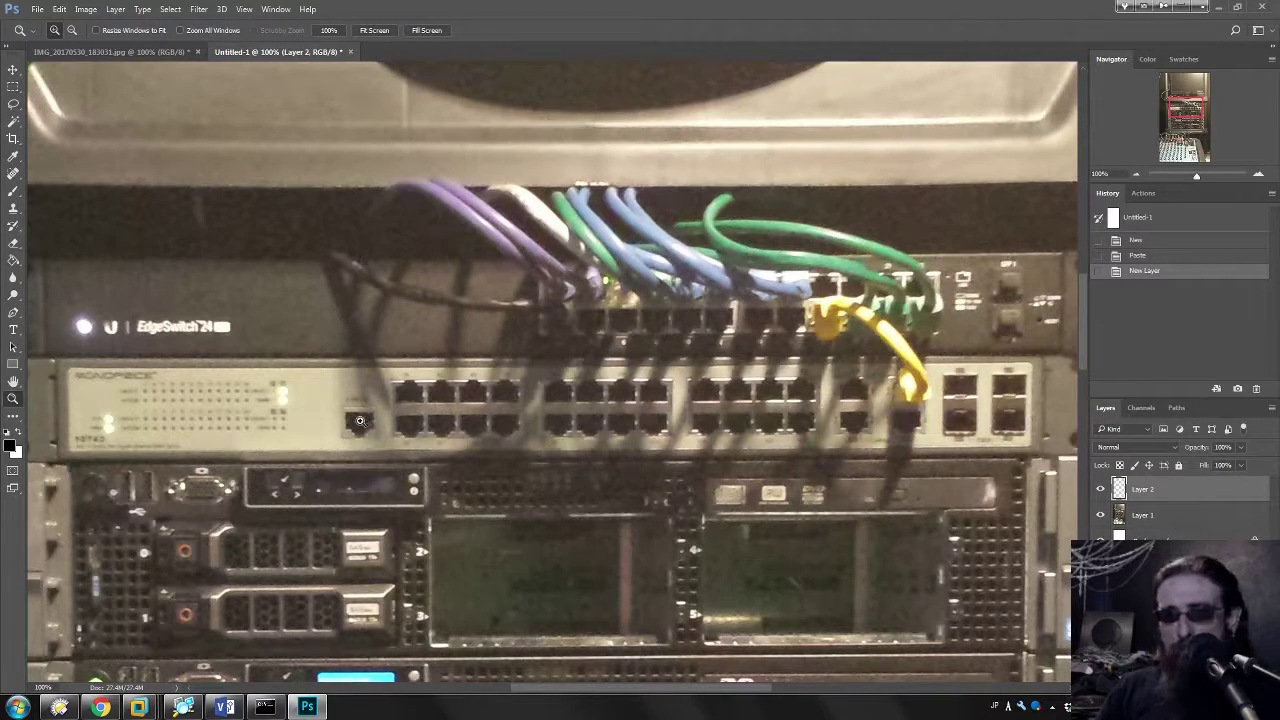
# Step: Set the foreground painting colour to red
pyautogui.click(10, 445)
pyautogui.click(604, 217)
pyautogui.click(773, 178)
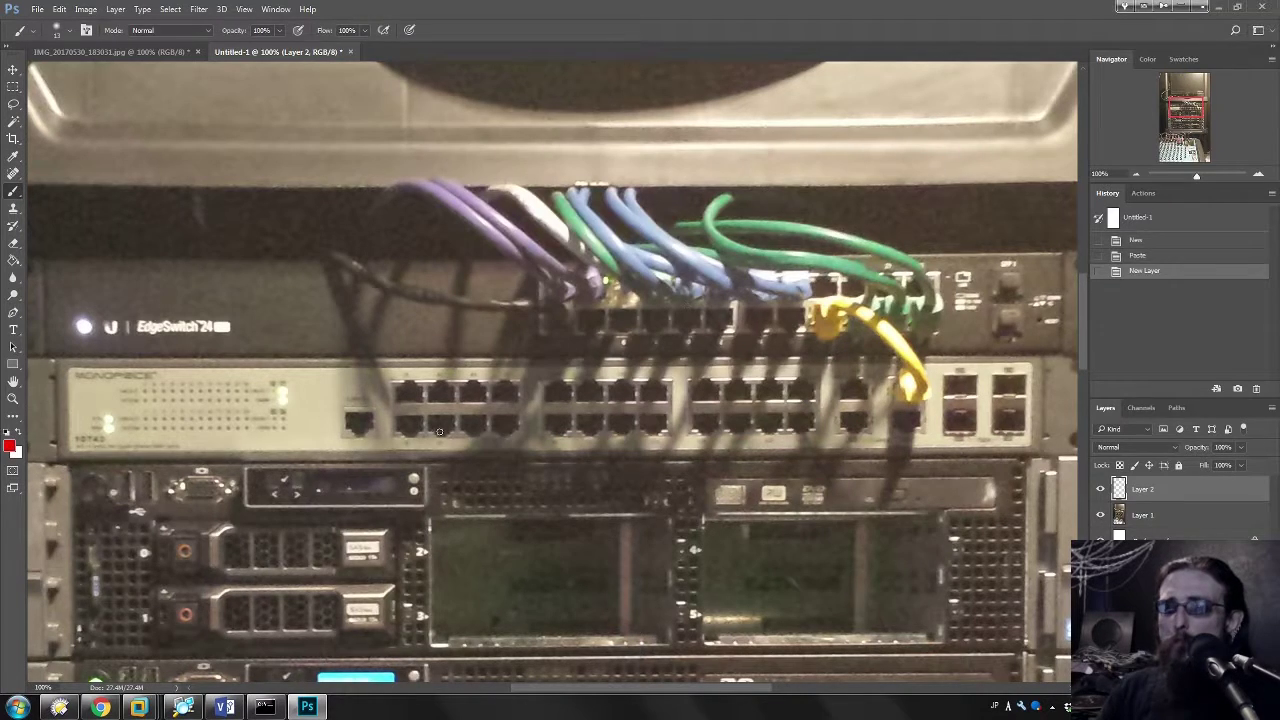
# Step: Paint trial red circles and a cable line on the rack photo, undoing each stroke
pyautogui.moveTo(369, 397)
pyautogui.mouseDown()
pyautogui.moveTo(375, 386)
pyautogui.moveTo(245, 413)
pyautogui.mouseUp()
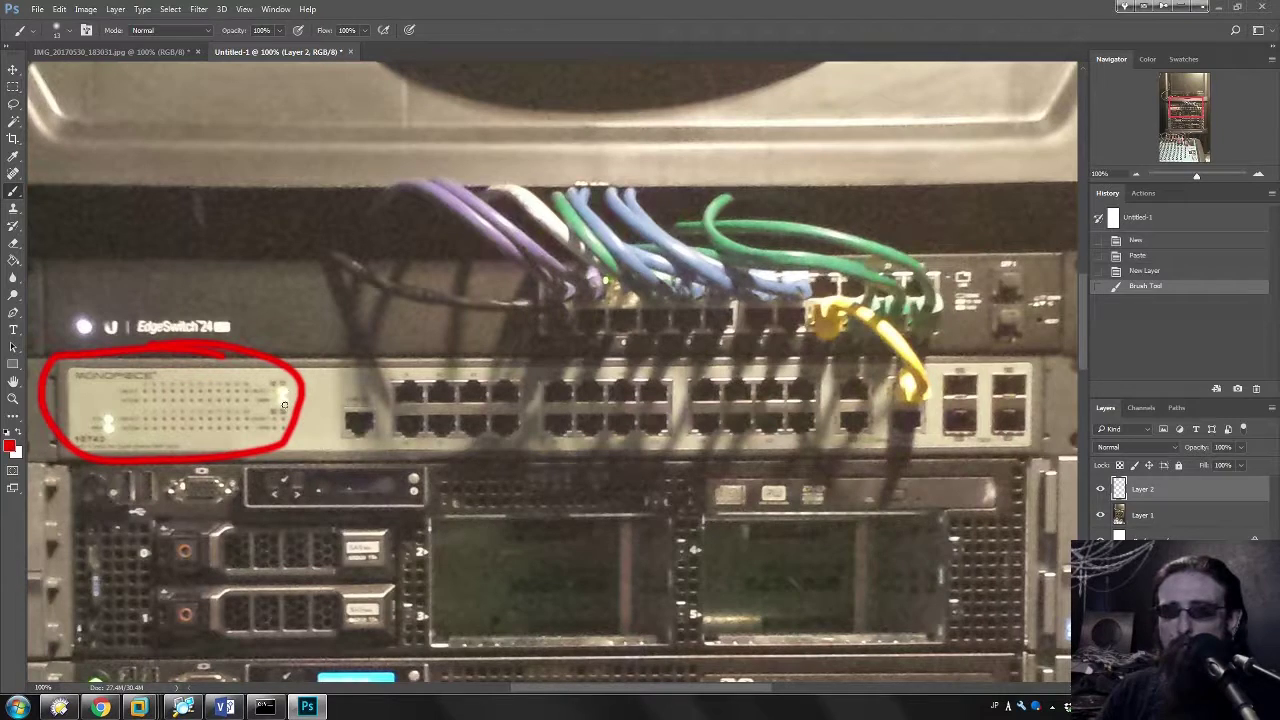
pyautogui.moveTo(910, 397)
pyautogui.mouseDown()
pyautogui.moveTo(912, 362)
pyautogui.moveTo(860, 323)
pyautogui.moveTo(820, 325)
pyautogui.mouseUp()
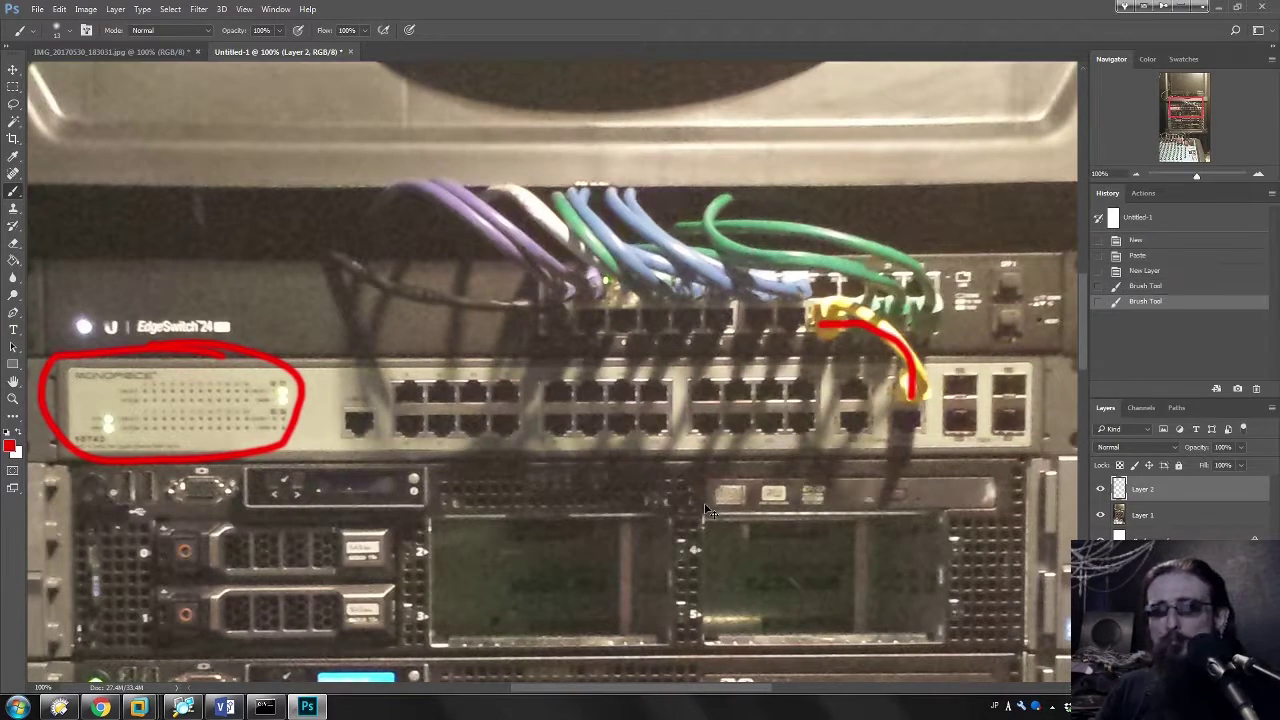
pyautogui.hotkey('ctrl', 'z')
pyautogui.hotkey('ctrl', 'z')
pyautogui.hotkey('ctrl', 'alt', 'z')
pyautogui.hotkey('ctrl', 'alt', 'z')
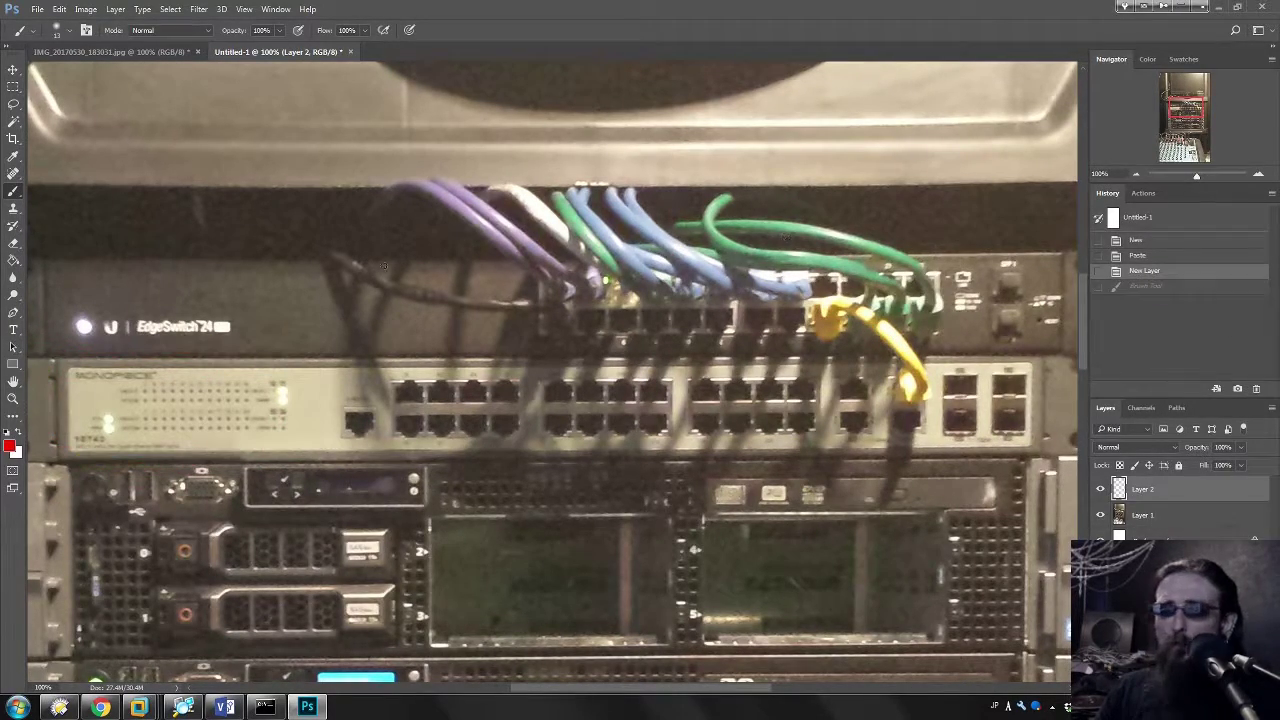
pyautogui.moveTo(504, 278)
pyautogui.mouseDown()
pyautogui.moveTo(257, 266)
pyautogui.moveTo(72, 325)
pyautogui.moveTo(500, 318)
pyautogui.moveTo(229, 272)
pyautogui.moveTo(224, 368)
pyautogui.moveTo(280, 238)
pyautogui.moveTo(480, 290)
pyautogui.moveTo(240, 250)
pyautogui.moveTo(490, 295)
pyautogui.moveTo(340, 362)
pyautogui.moveTo(120, 260)
pyautogui.moveTo(413, 234)
pyautogui.moveTo(256, 382)
pyautogui.moveTo(372, 366)
pyautogui.mouseUp()
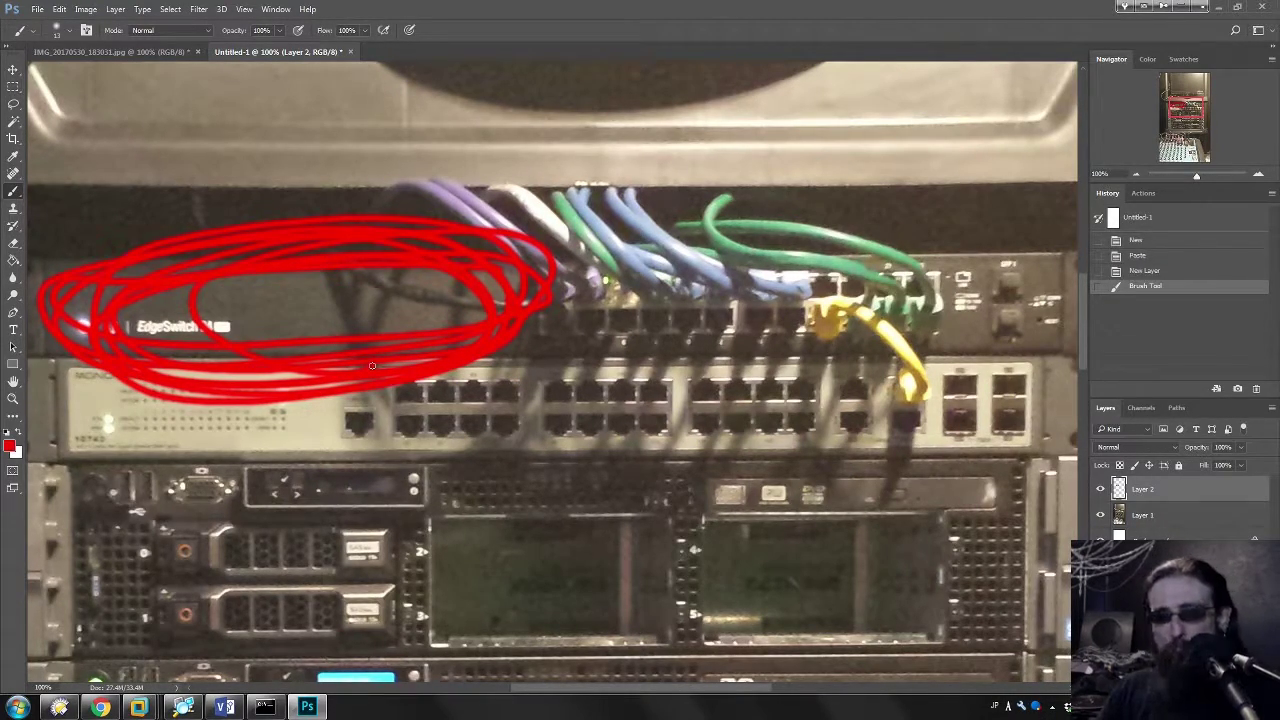
pyautogui.hotkey('ctrl', 'z')
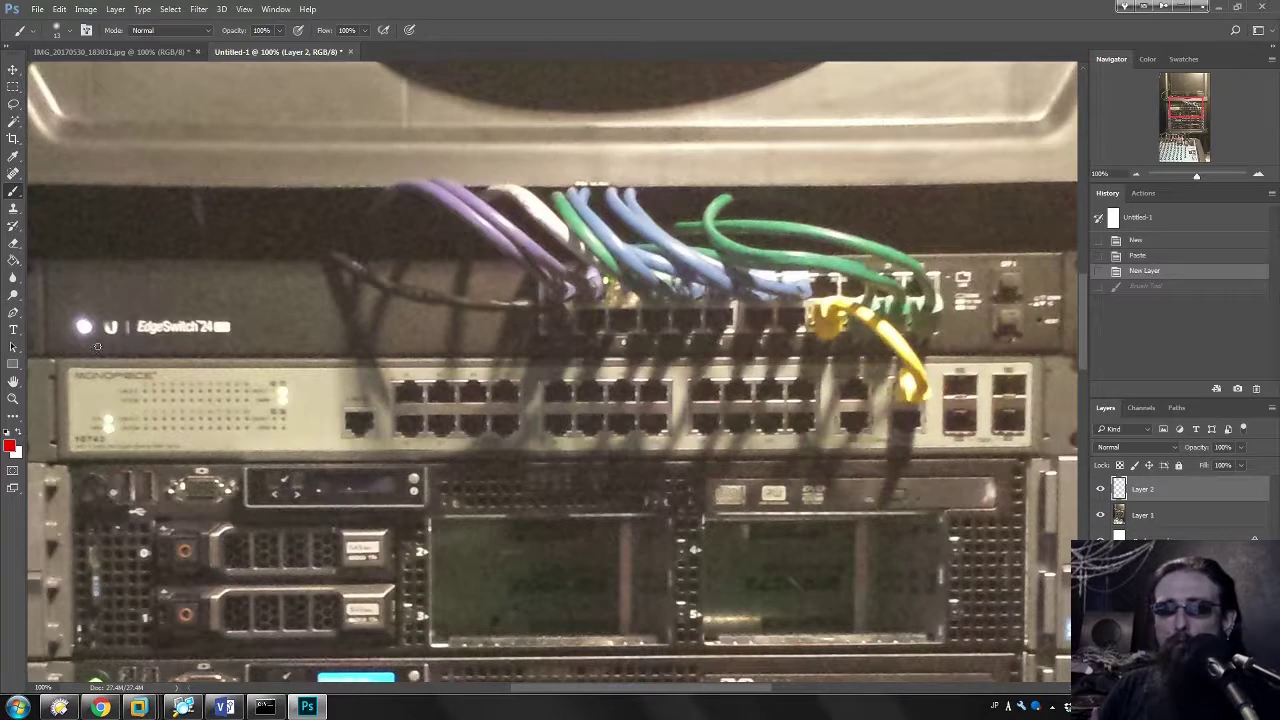
pyautogui.moveTo(75, 316)
pyautogui.mouseDown()
pyautogui.moveTo(82, 340)
pyautogui.moveTo(98, 322)
pyautogui.mouseUp()
pyautogui.hotkey('ctrl', 'z')
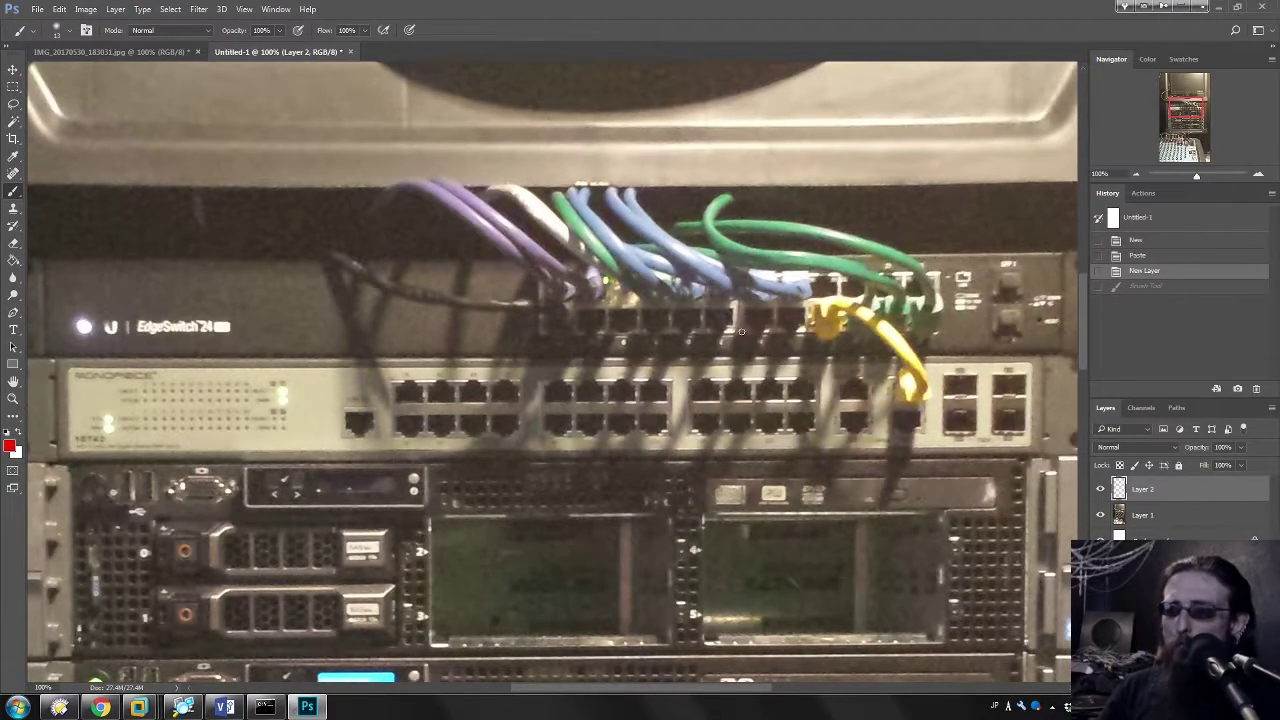
# Step: Dot red marks on two EdgeSwitch ports, undoing the extra third mark
pyautogui.click(578, 337)
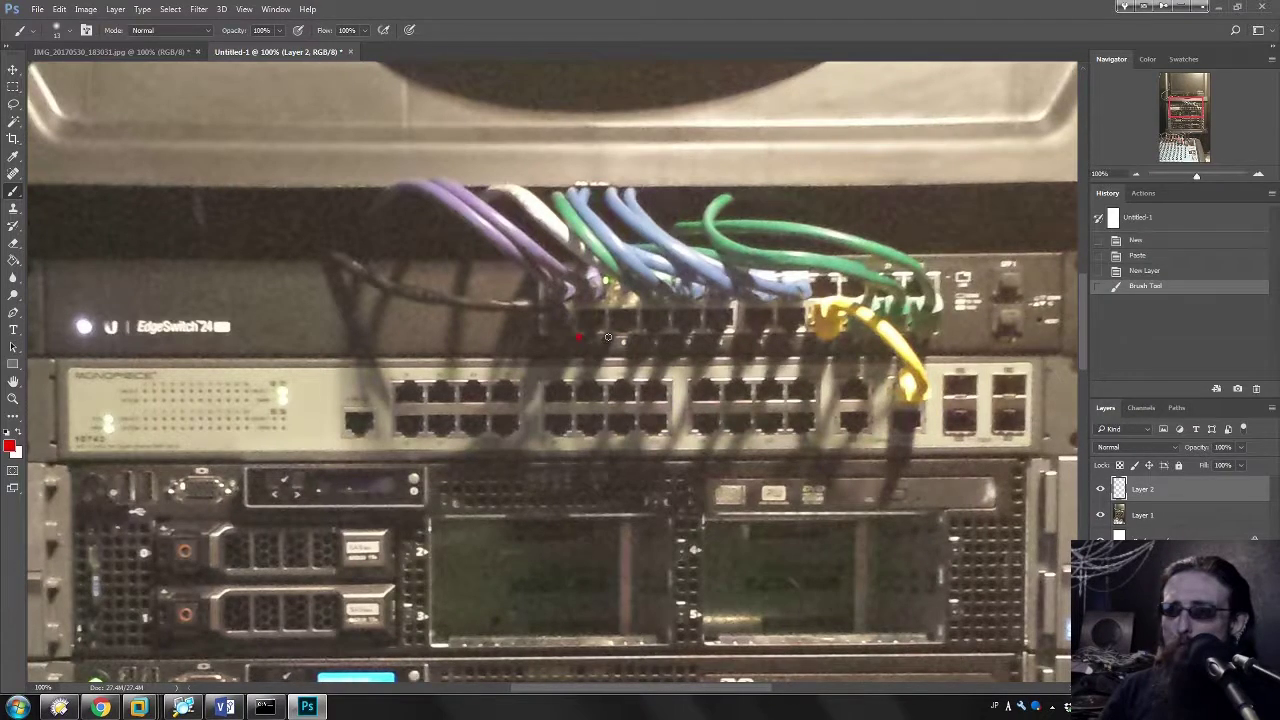
pyautogui.click(600, 335)
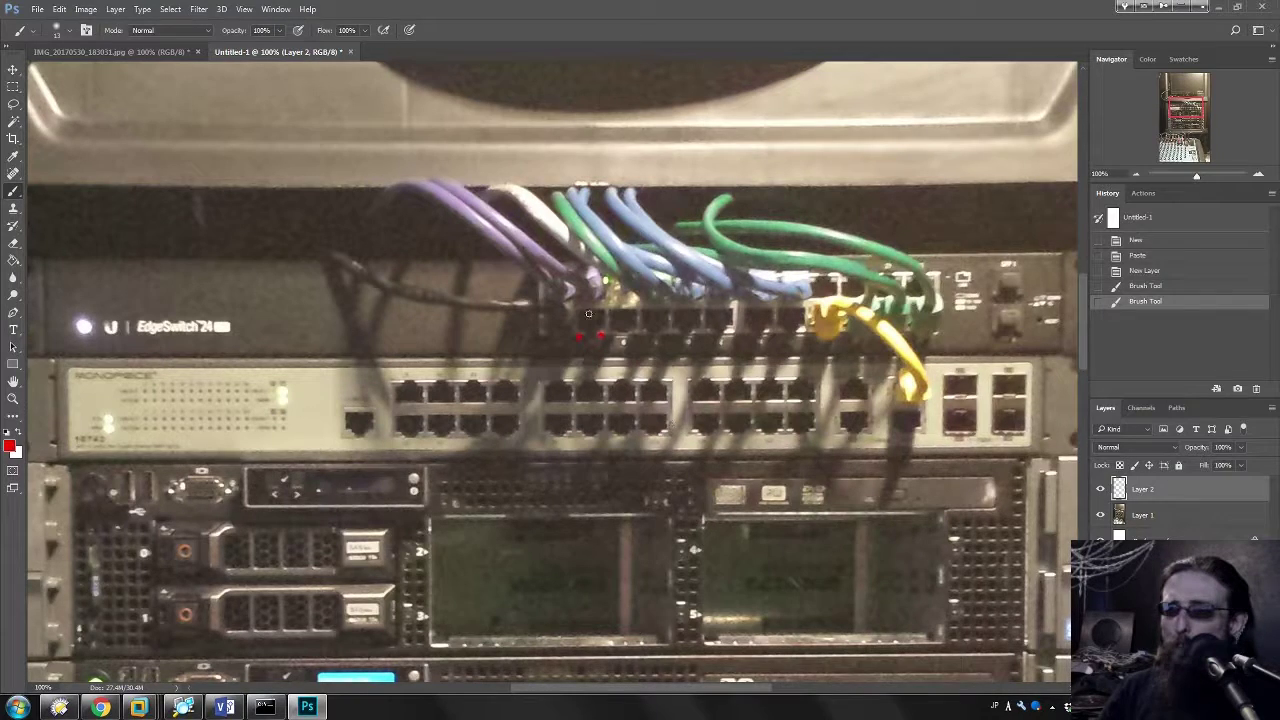
pyautogui.click(624, 345)
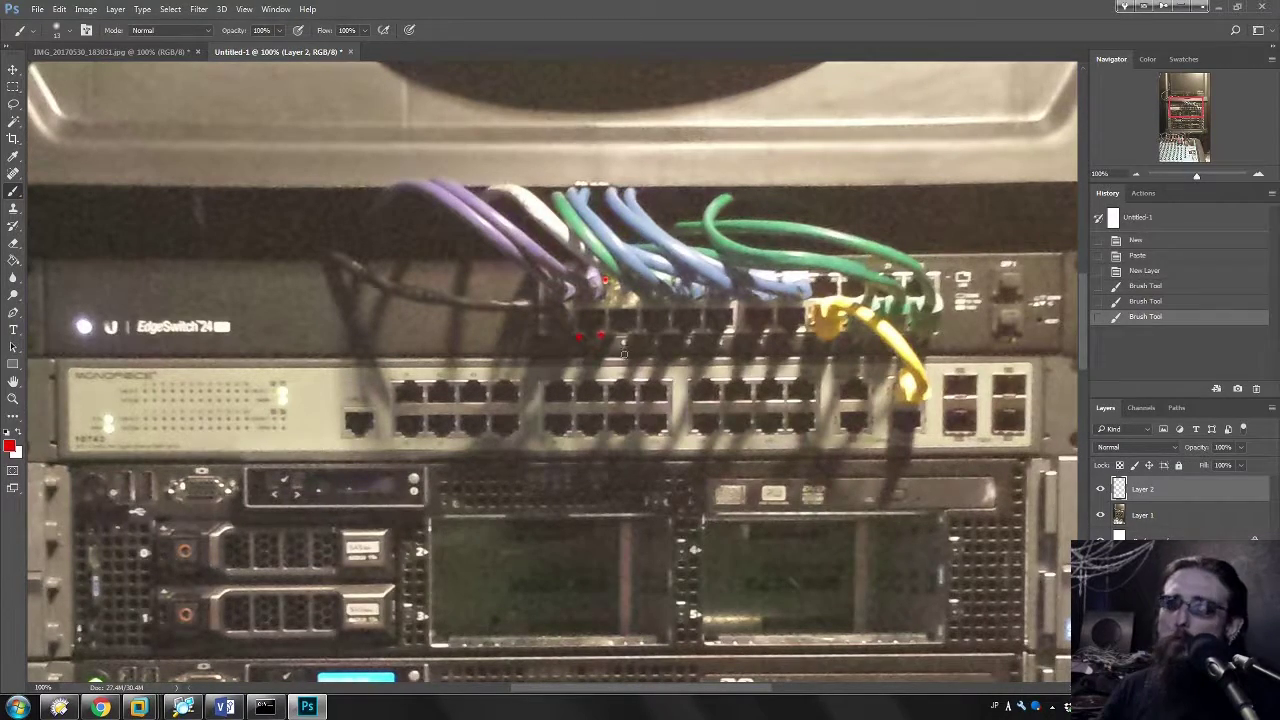
pyautogui.hotkey('ctrl', 'z')
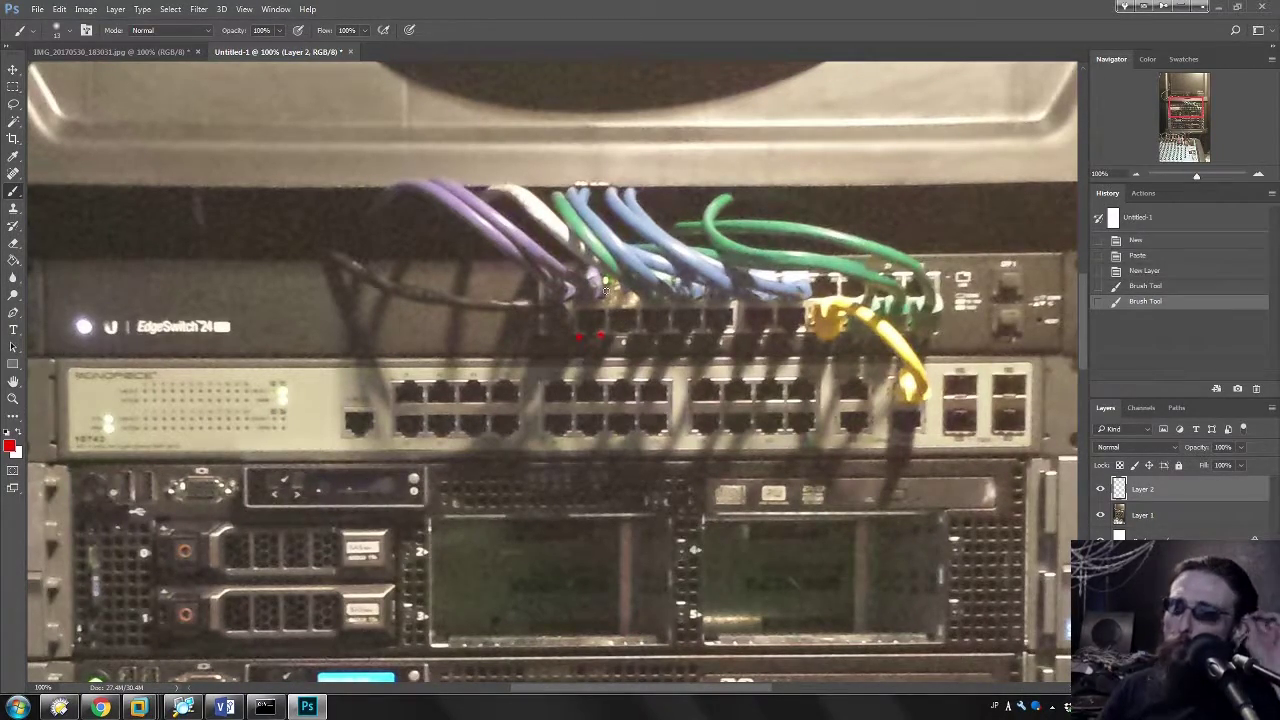